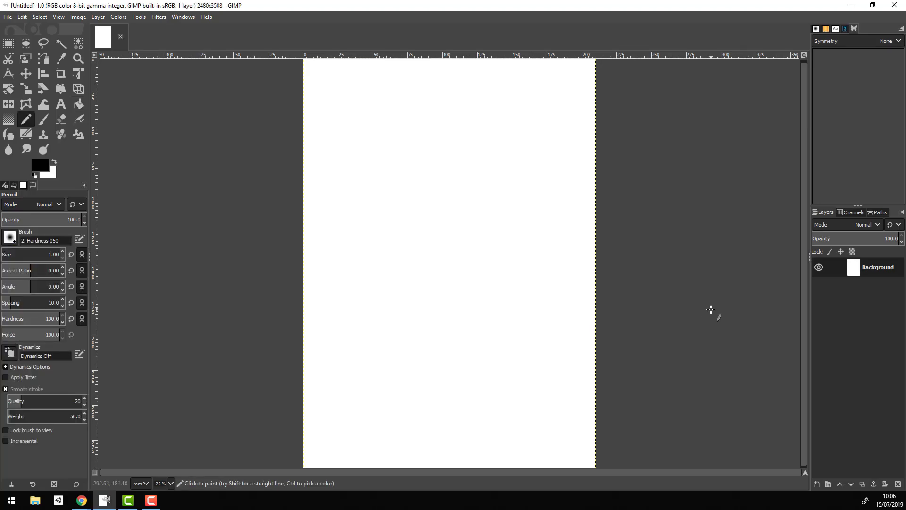
Step: View the canvas at 100%, select the Paintbrush, and show the Symmetry Painting type list
left_click(171, 483)
left_click(163, 399)
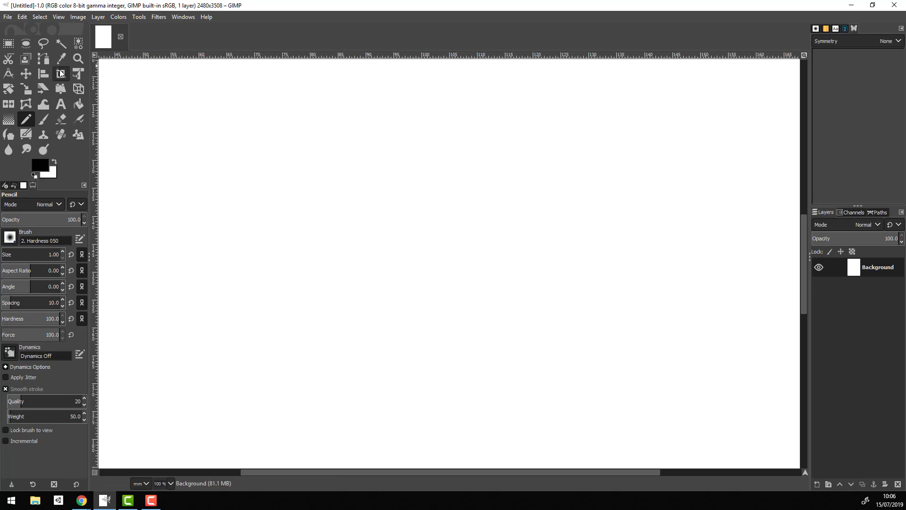
left_click(40, 117)
left_click(894, 42)
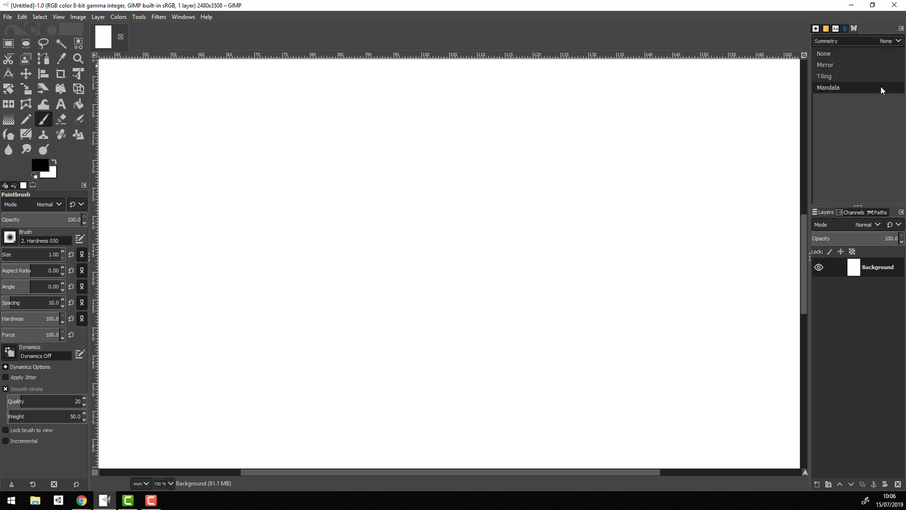
Step: Enable Mandala symmetry and paint a six-fold knot ringed by squares and arcs at 200% zoom
left_click(828, 88)
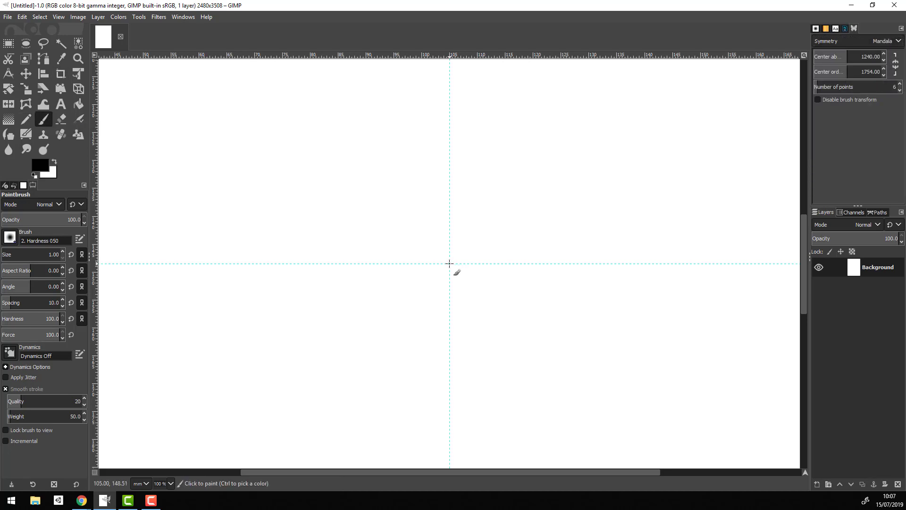
left_click_drag(455, 262, 462, 247)
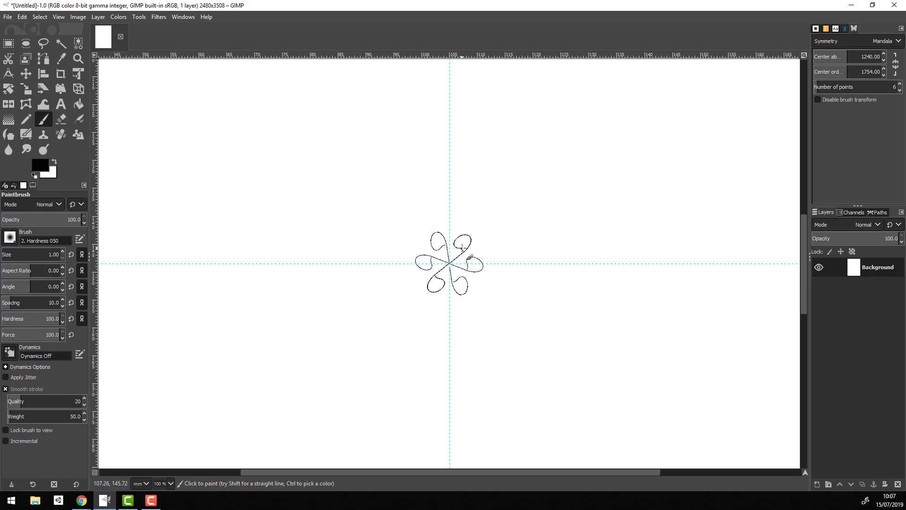
left_click(171, 483)
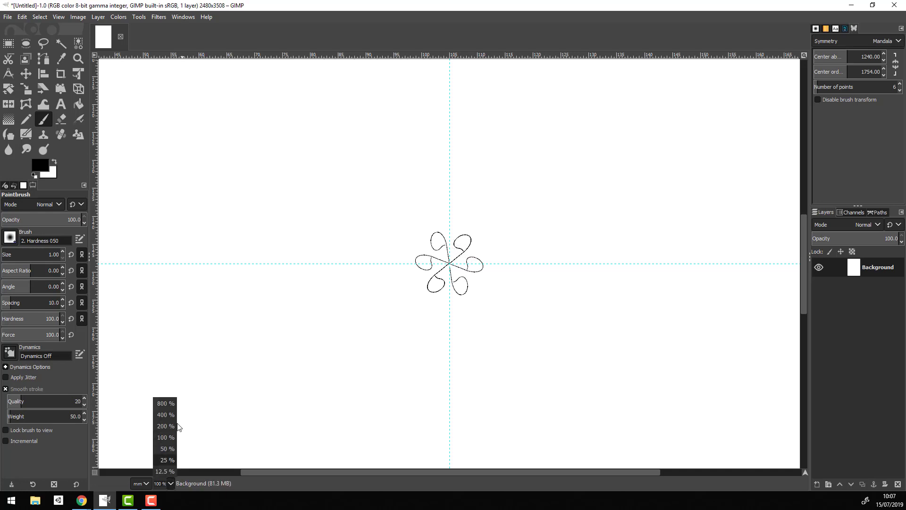
left_click(165, 431)
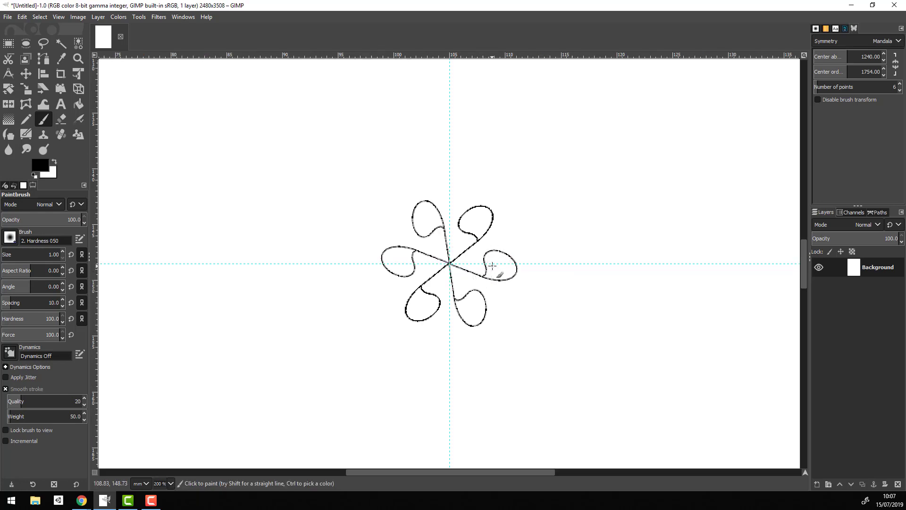
mouse_move(430, 192)
left_mouse_down()
mouse_move(451, 211)
mouse_move(470, 189)
left_mouse_up()
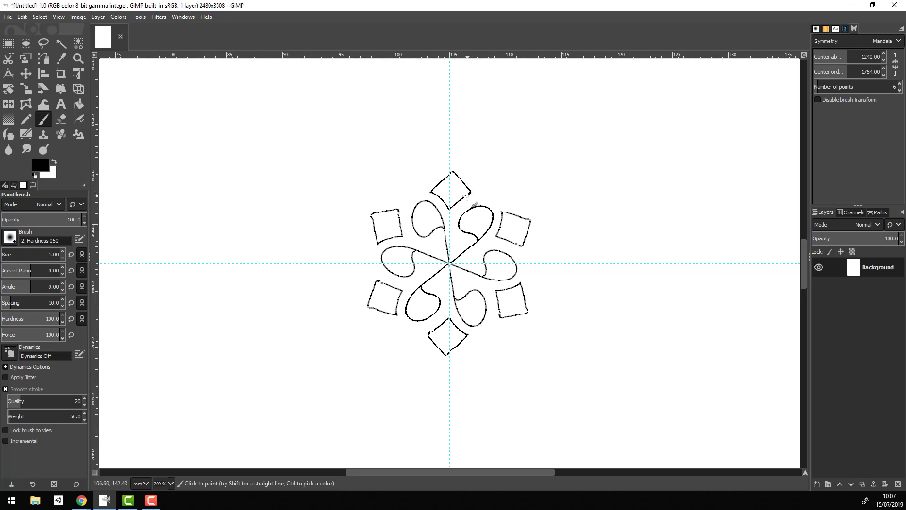
mouse_move(375, 203)
left_mouse_down()
mouse_move(400, 200)
mouse_move(392, 178)
mouse_move(439, 169)
left_mouse_up()
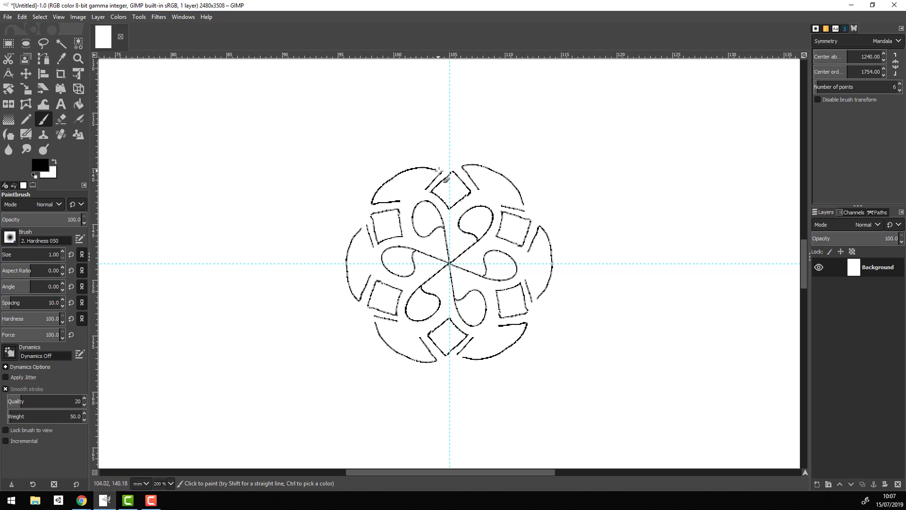
left_click_drag(401, 201, 429, 191)
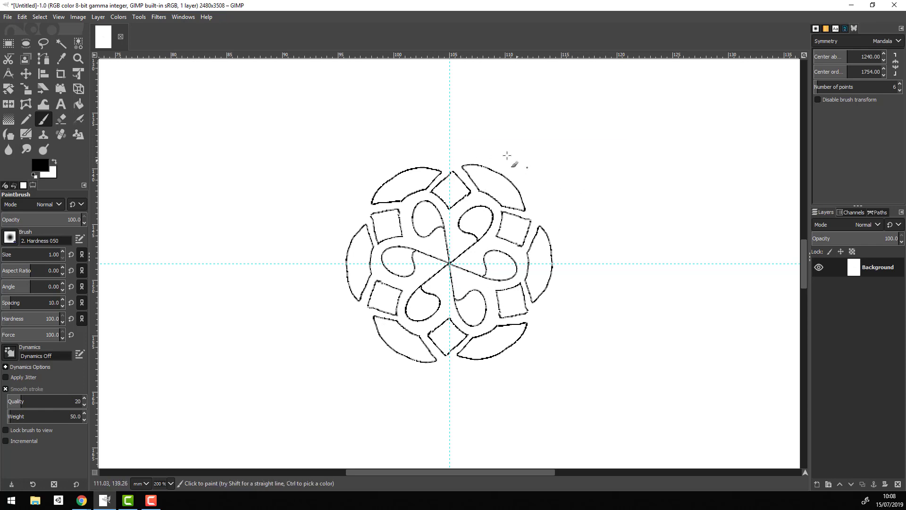
Step: Draw a double circle around the knot and set the symmetry to 8 points
type("39")
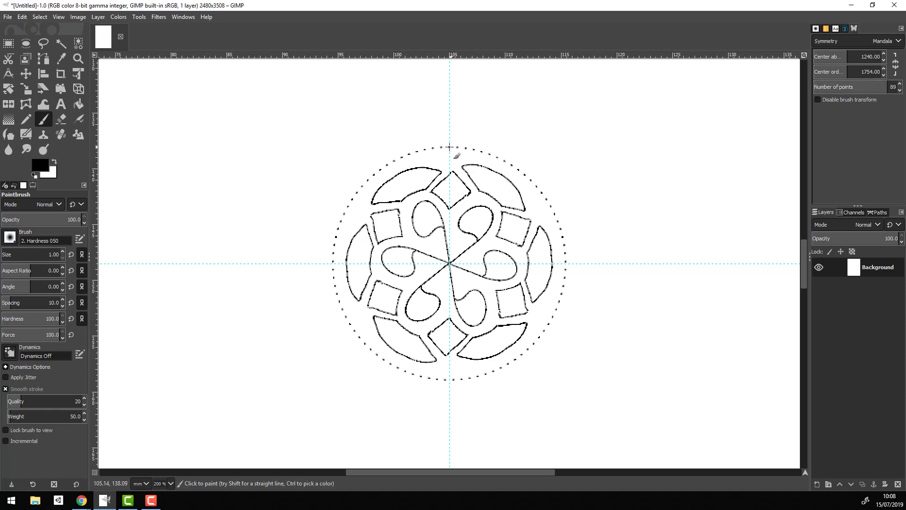
left_click_drag(449, 147, 457, 139)
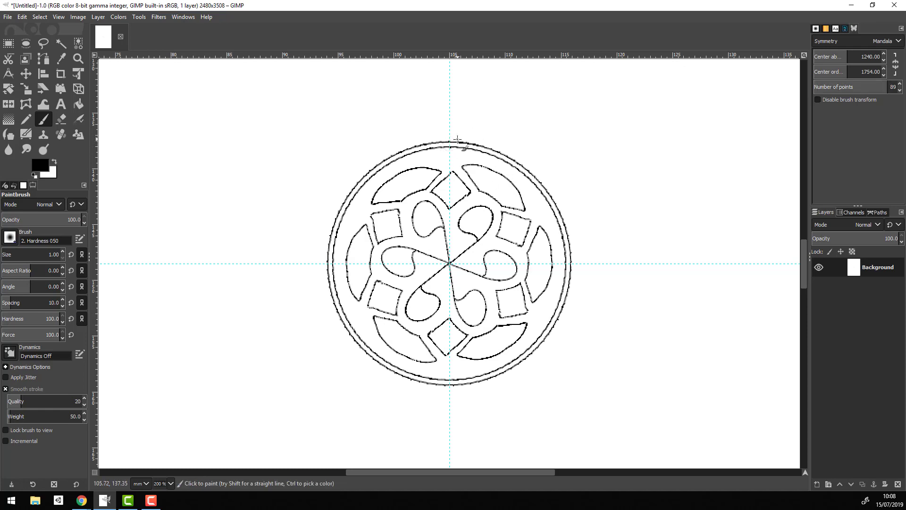
key("BackSpace")
key("Return")
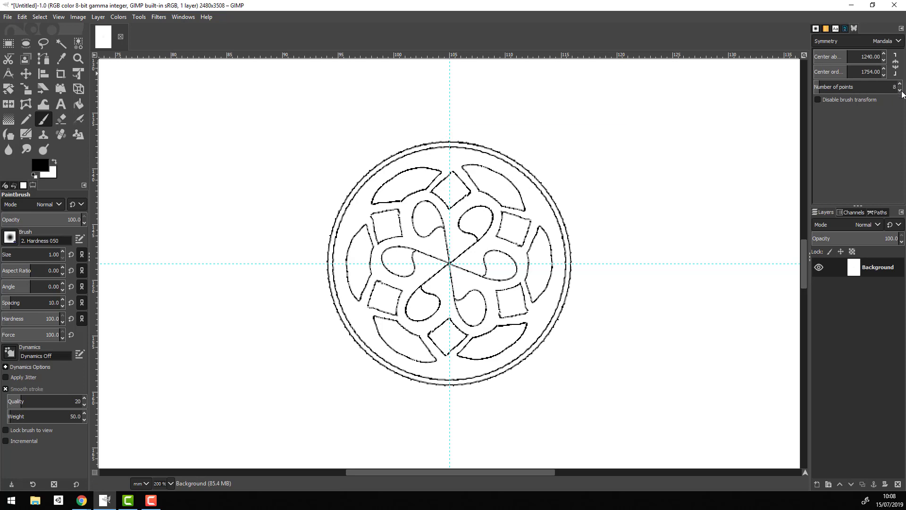
Step: Paint two rounds of pointed lotus petals around the circle, redrawing one misdrawn stroke
left_click_drag(451, 142, 473, 111)
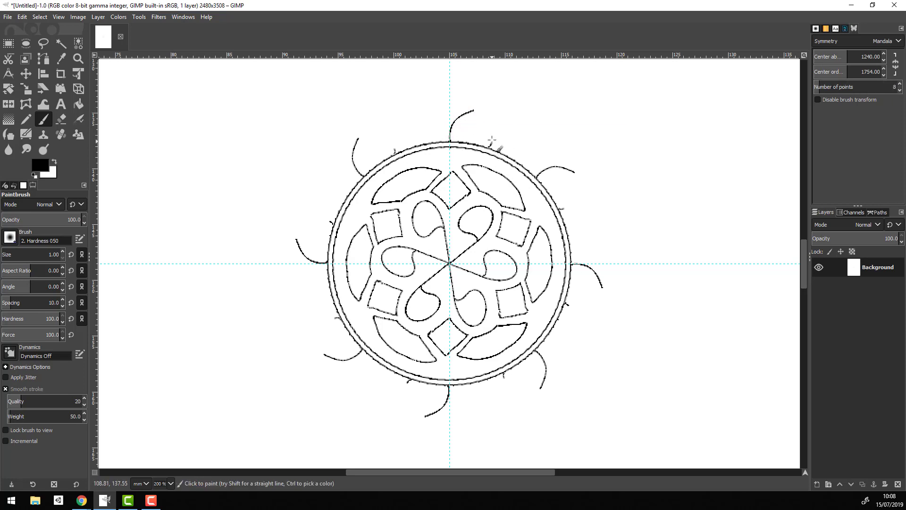
left_click_drag(492, 140, 479, 114)
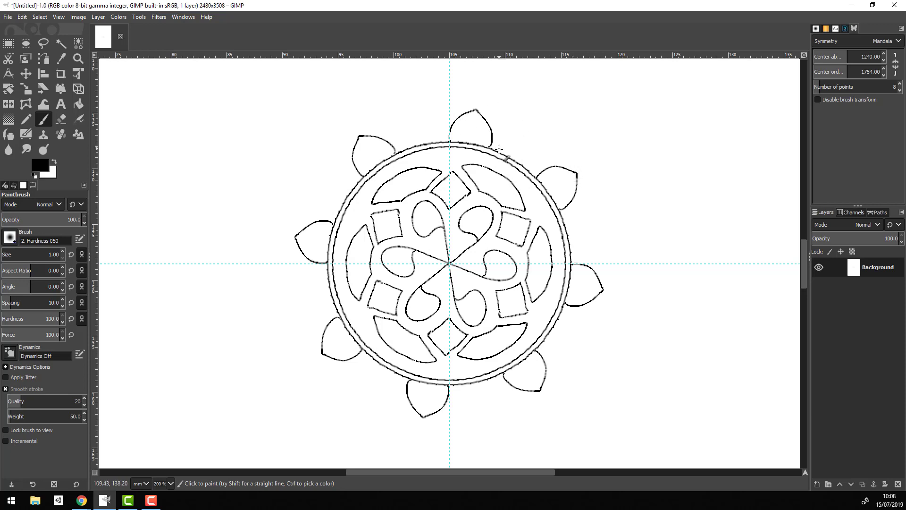
left_click_drag(496, 149, 526, 128)
left_click_drag(534, 174, 541, 130)
key("ctrl+z")
key("ctrl+z")
left_click_drag(495, 149, 528, 133)
mouse_move(532, 173)
left_mouse_down()
mouse_move(539, 144)
mouse_move(529, 131)
left_mouse_up()
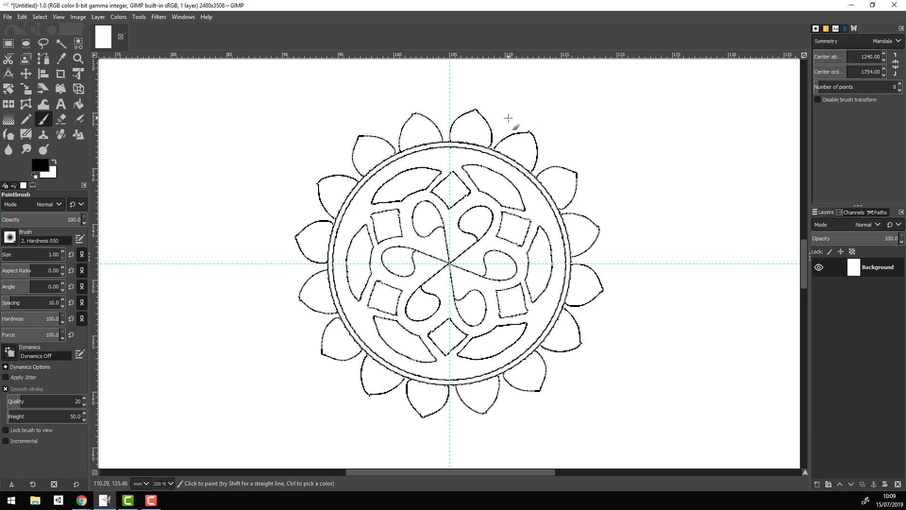
left_click(171, 484)
left_click(170, 427)
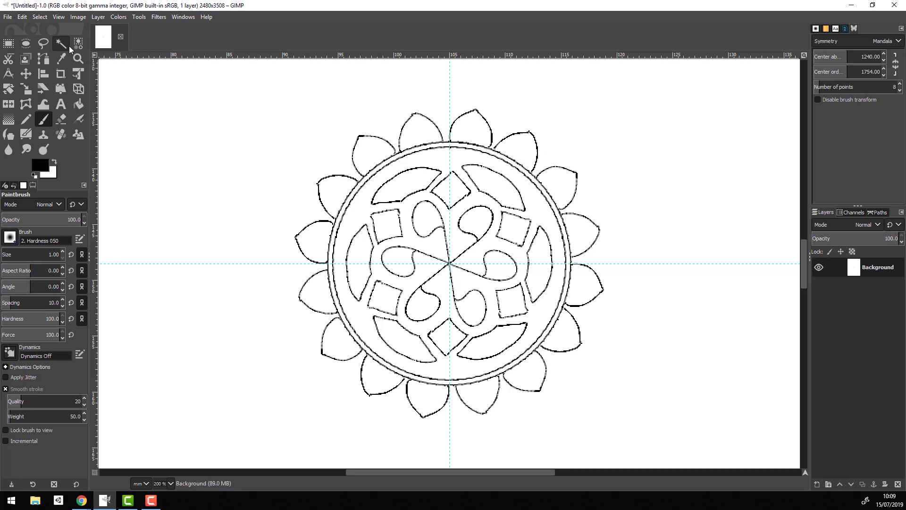
Step: Remove stray dots, then fuzzy-select the white area around the mandala and cut it
left_click(633, 239)
key("ctrl+z")
key("u")
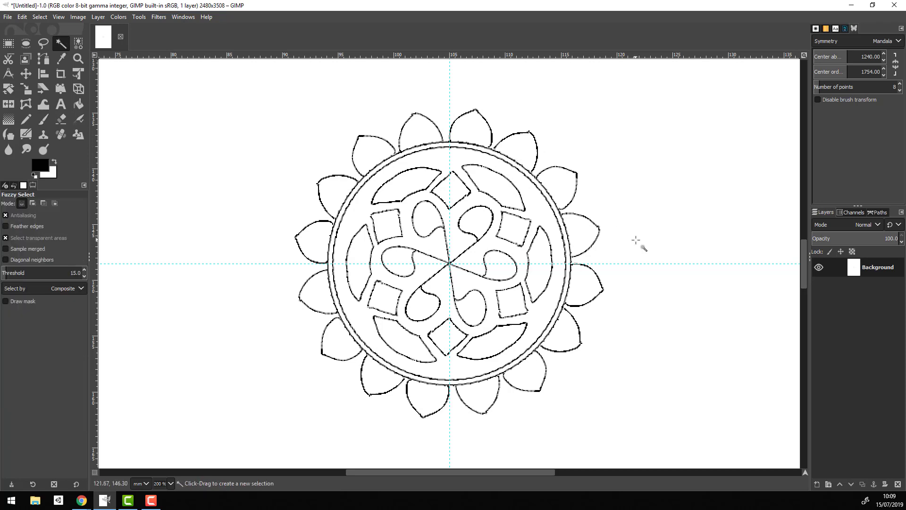
left_click(639, 232)
key("ctrl+x")
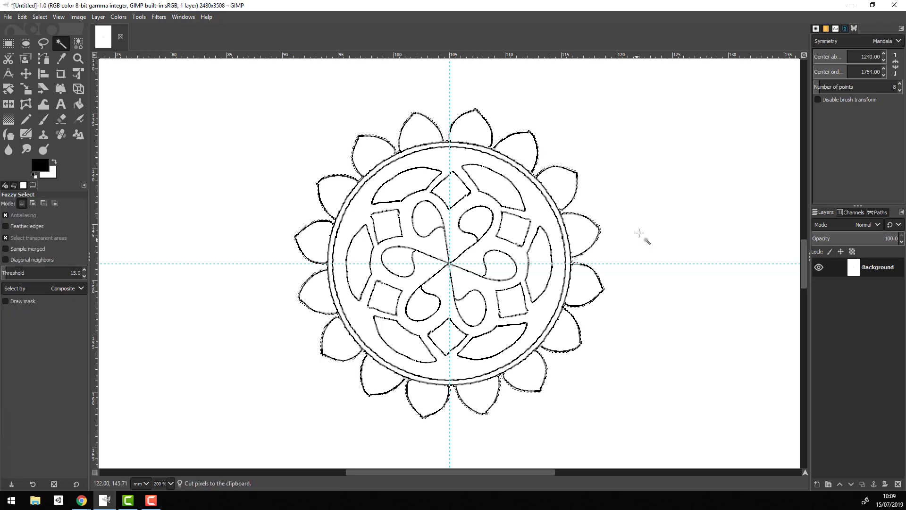
Step: Add a new transparent layer above Background, deleting an accidental layer group
key("alt+e")
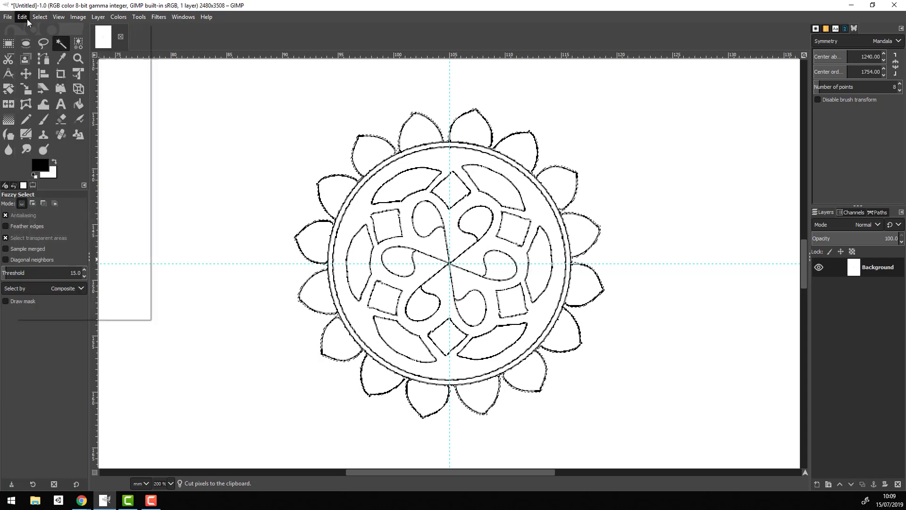
key("Escape")
left_click(829, 484)
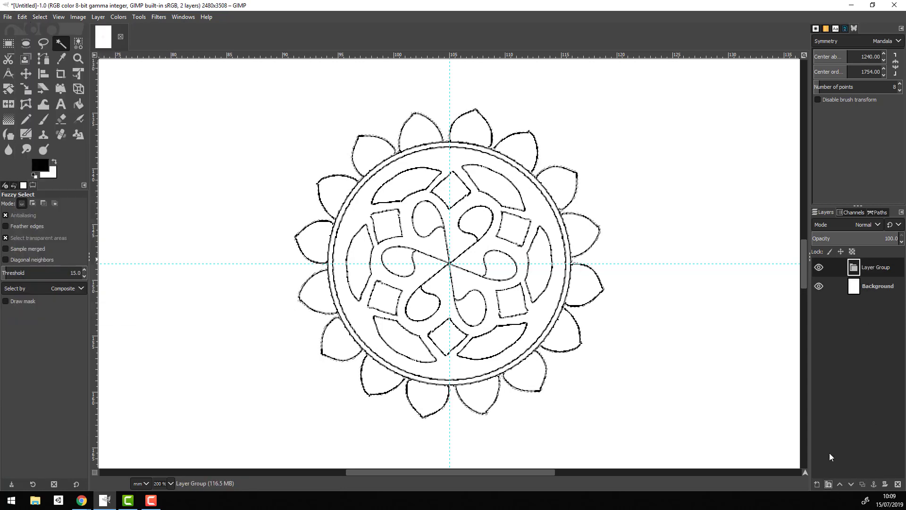
left_click(897, 485)
left_click(820, 483)
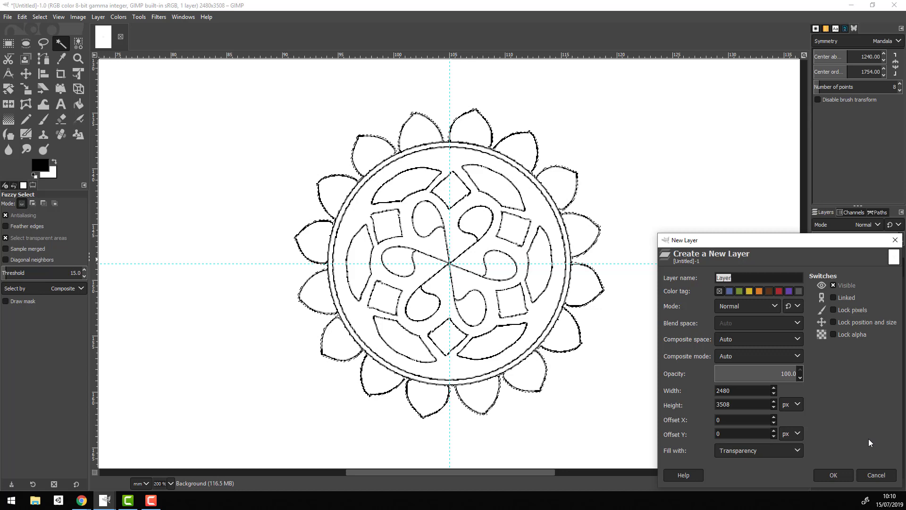
left_click(840, 478)
Step: Paste the cut line art back in and toggle Background visibility to check it
left_click(22, 17)
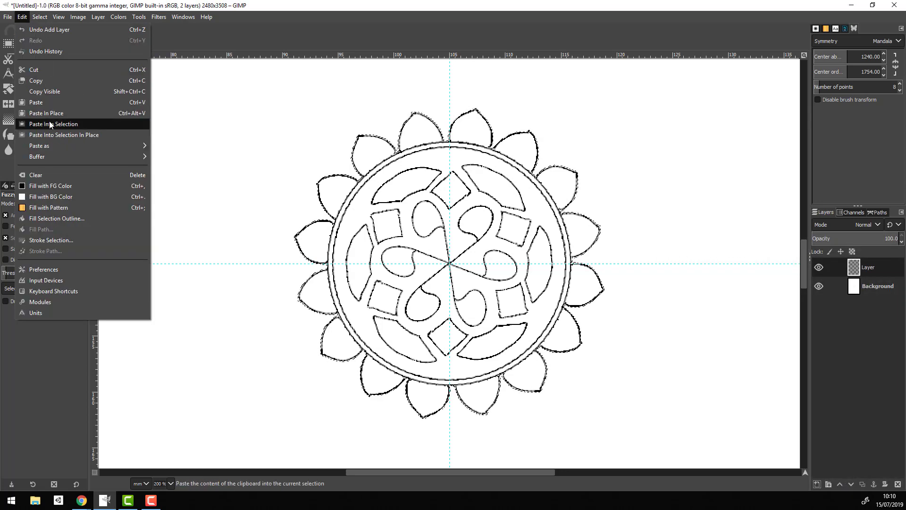
left_click(51, 113)
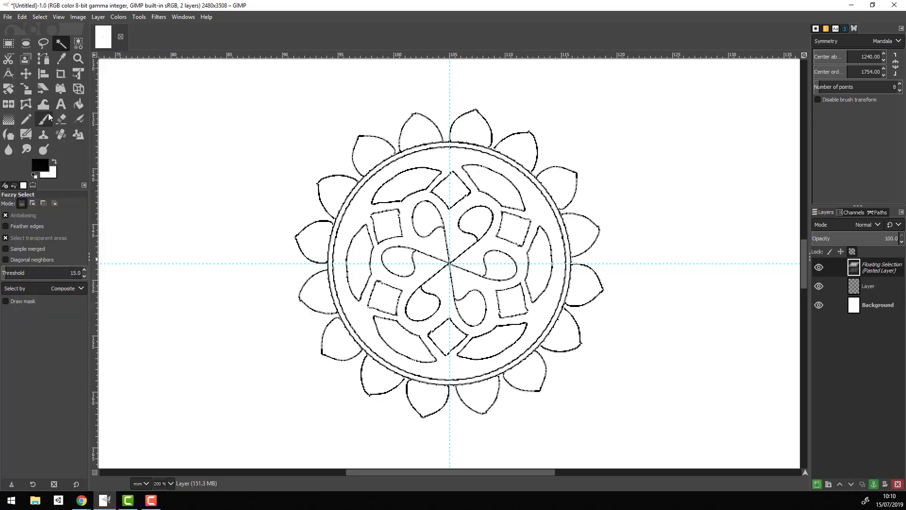
left_click(877, 301)
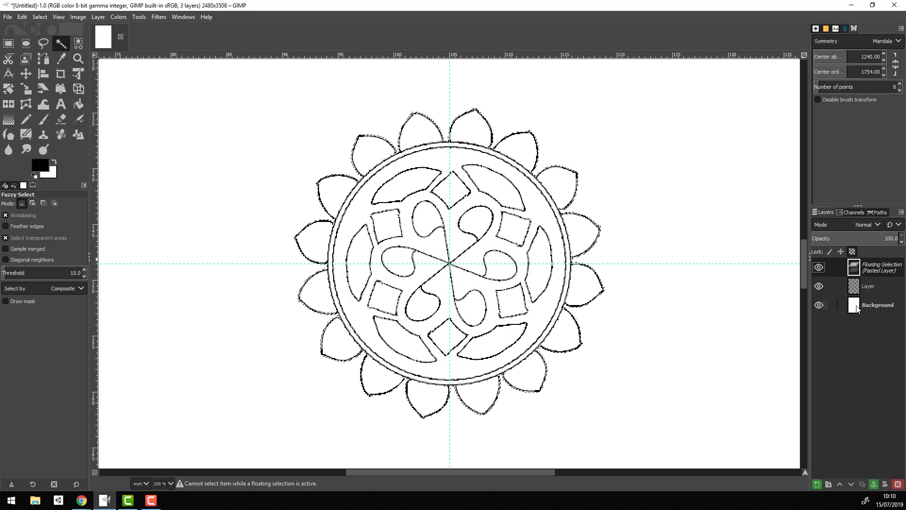
left_click(821, 308)
left_click(824, 305)
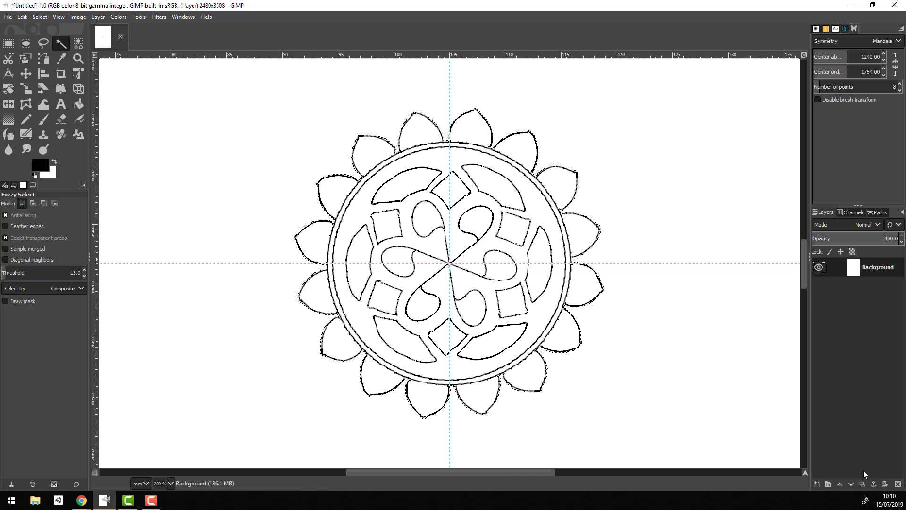
left_click(817, 483)
Step: Create another transparent layer, cut the line art from Background and paste it as a floating layer
left_click(43, 15)
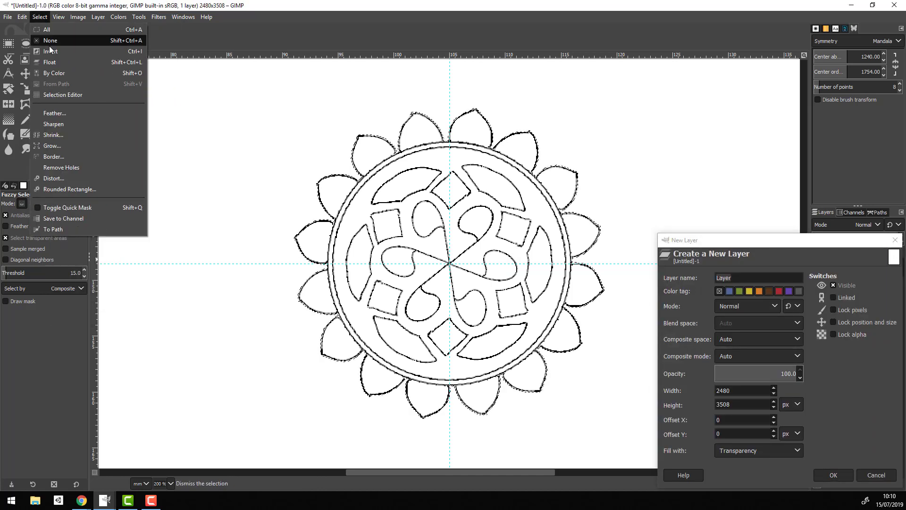
left_click(49, 46)
left_click(843, 475)
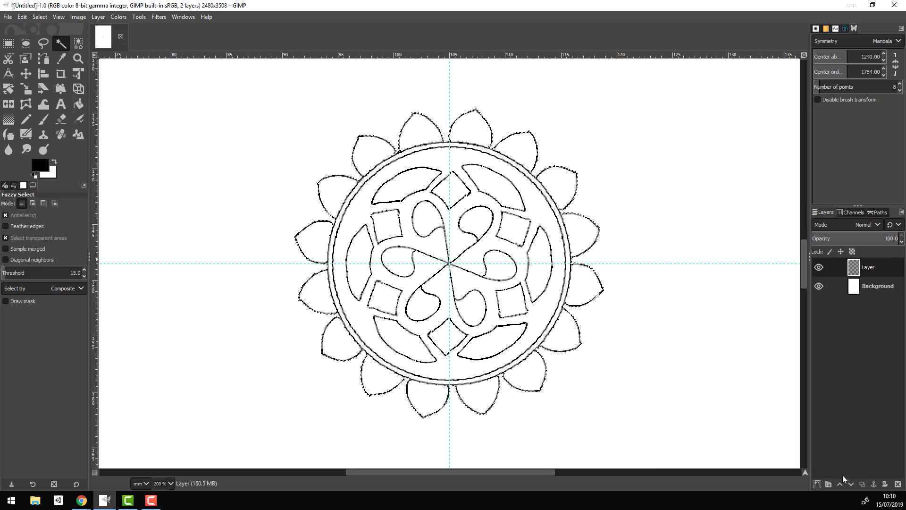
key("ctrl+x")
left_click(876, 285)
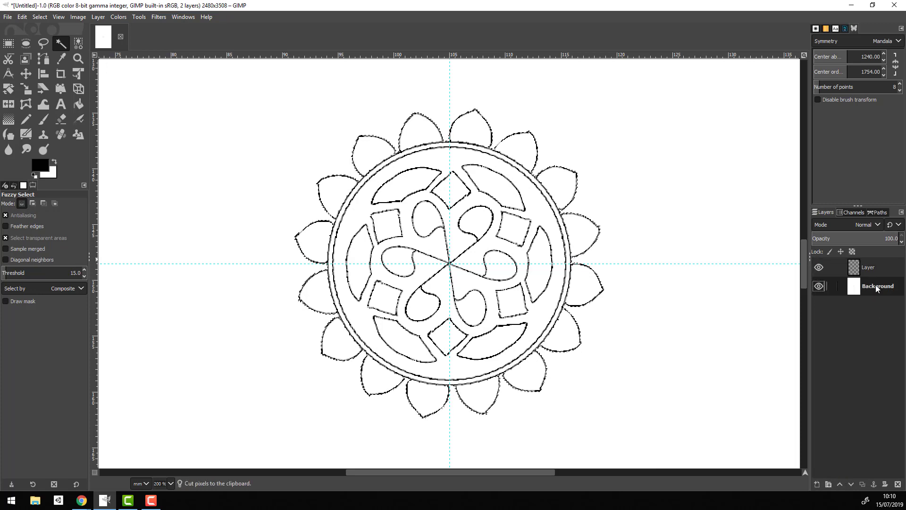
key("ctrl+x")
key("ctrl+v")
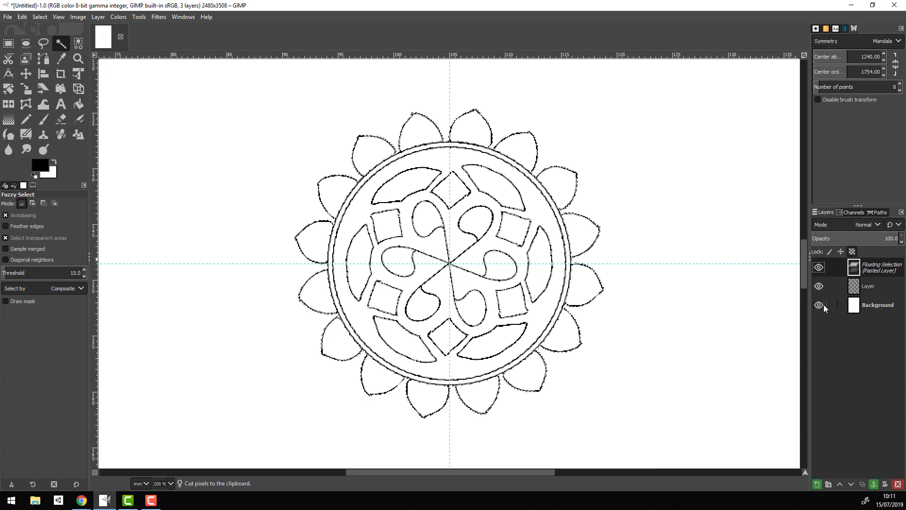
Step: Discard the floating paste, paste the mandala again, and convert it to a new Pasted Layer
left_click(820, 304)
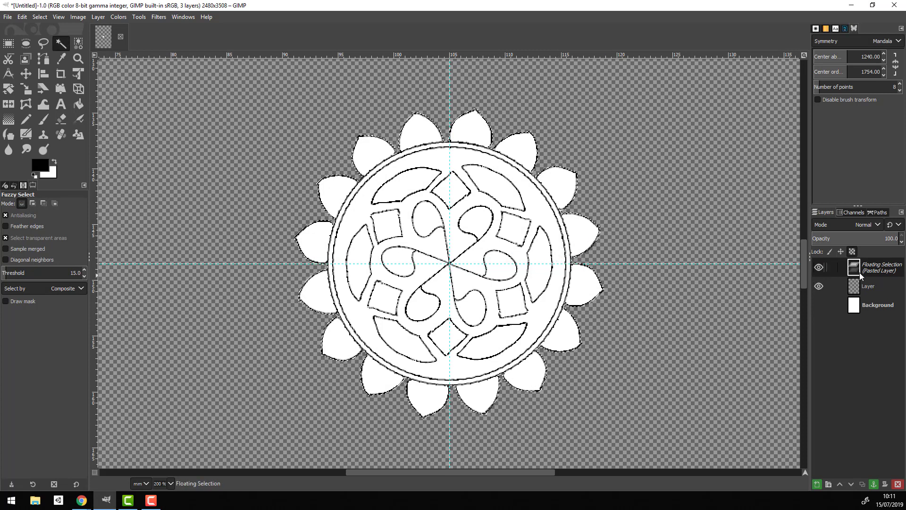
left_click(867, 286)
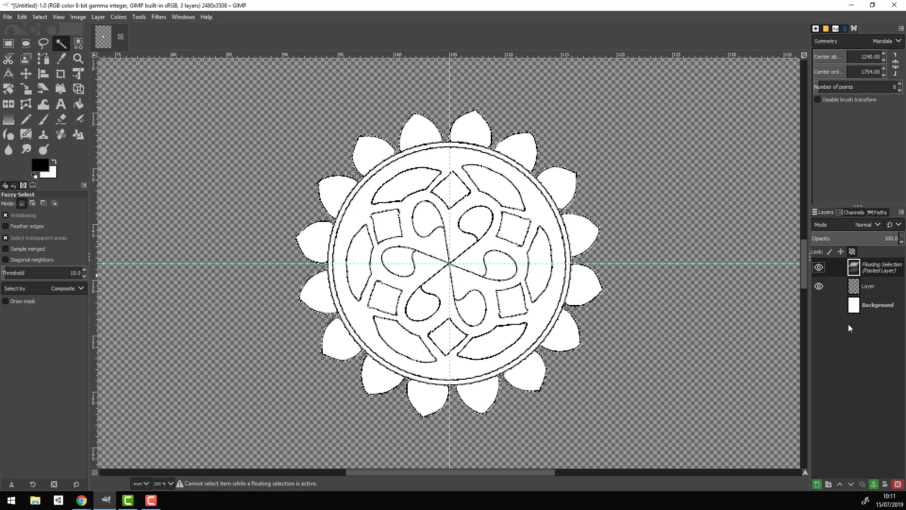
left_click(898, 484)
left_click(22, 16)
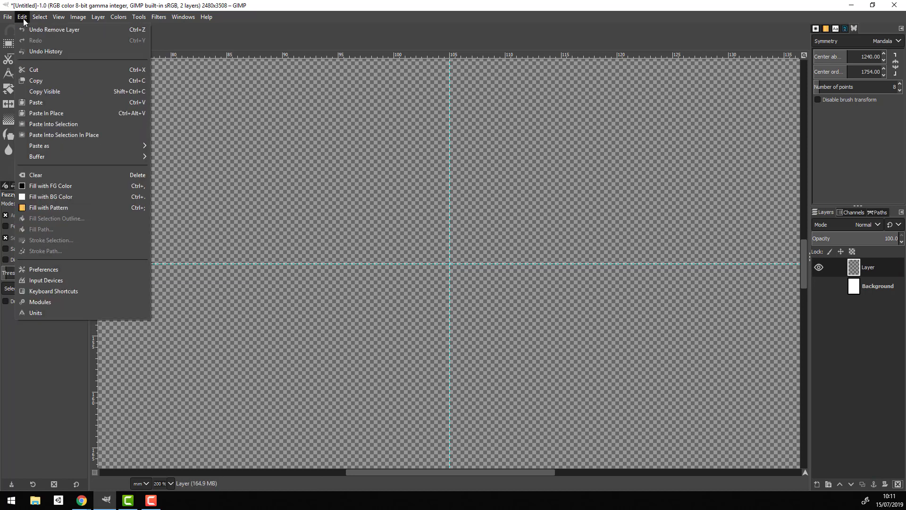
left_click(49, 135)
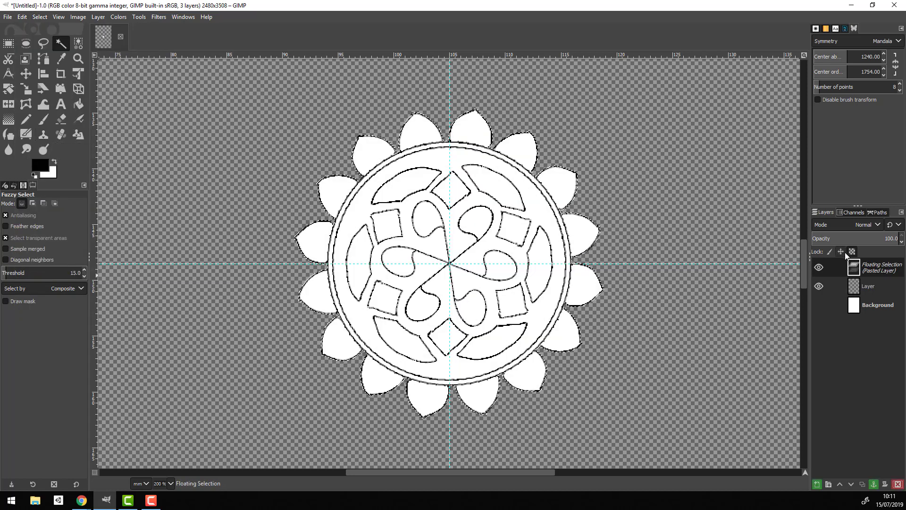
right_click(879, 267)
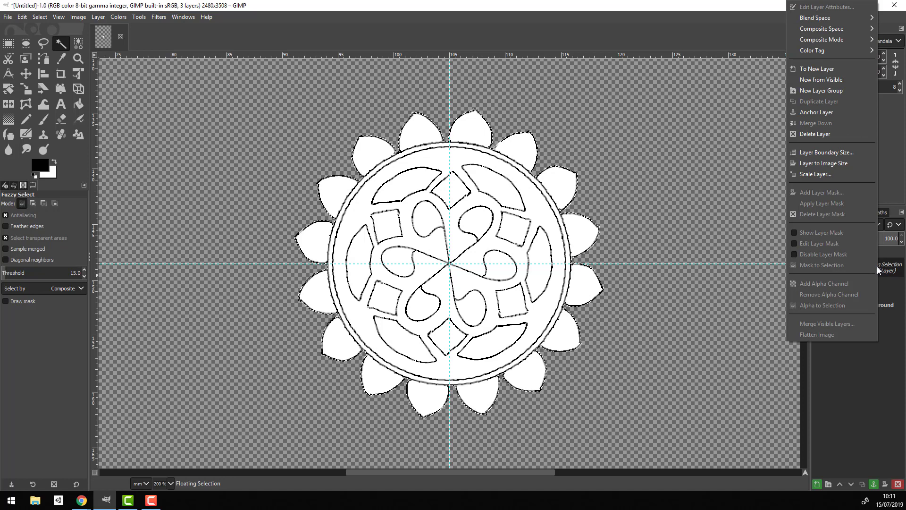
mouse_move(821, 18)
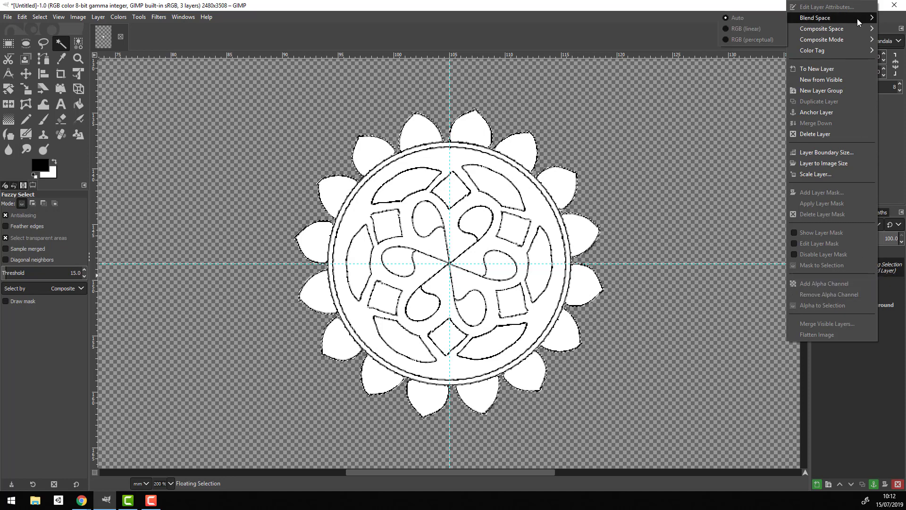
left_click(846, 67)
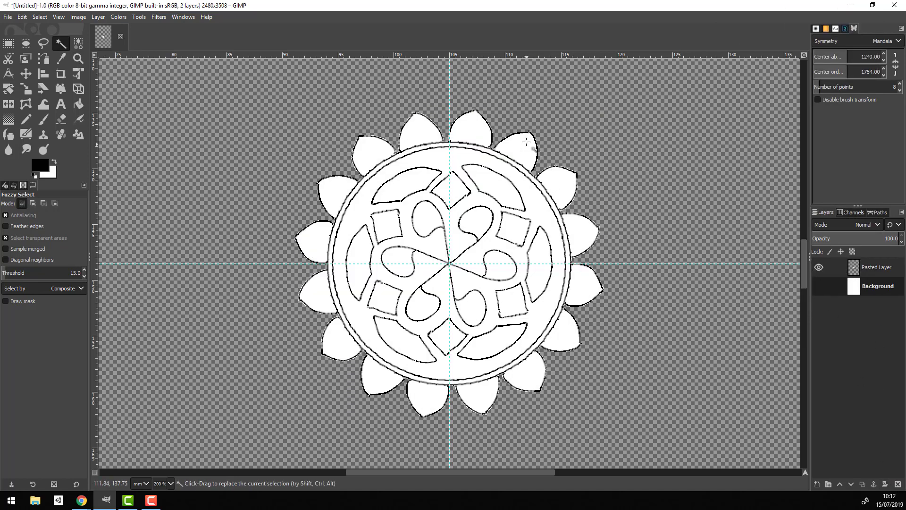
Step: Show the Background layer and paint a petal outline beside the top-right petal on Pasted Layer
left_click(819, 286)
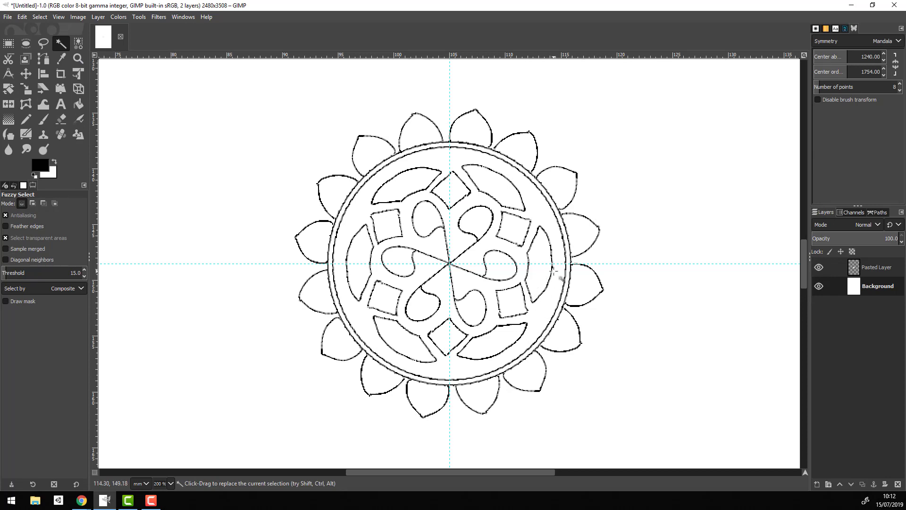
left_click(43, 119)
left_click(876, 267)
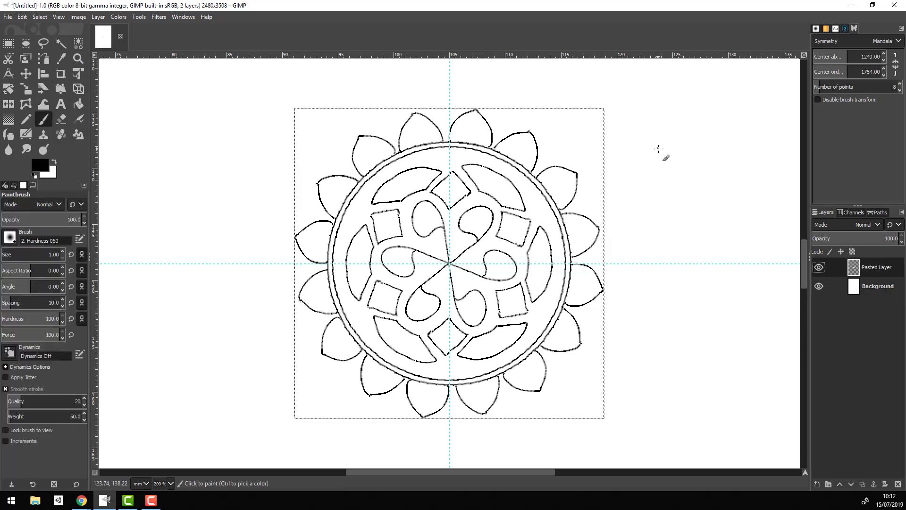
left_click(61, 43)
key("r")
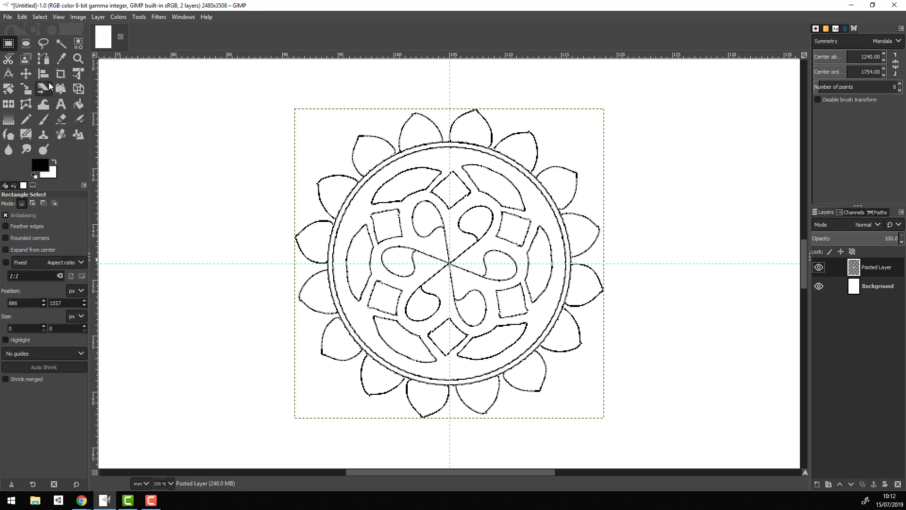
left_click(43, 119)
left_click_drag(537, 140, 556, 128)
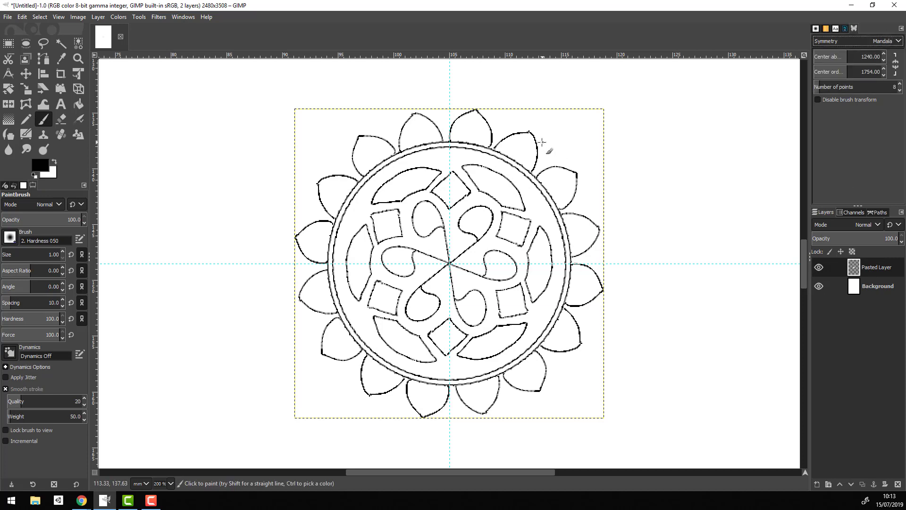
left_click_drag(542, 141, 570, 166)
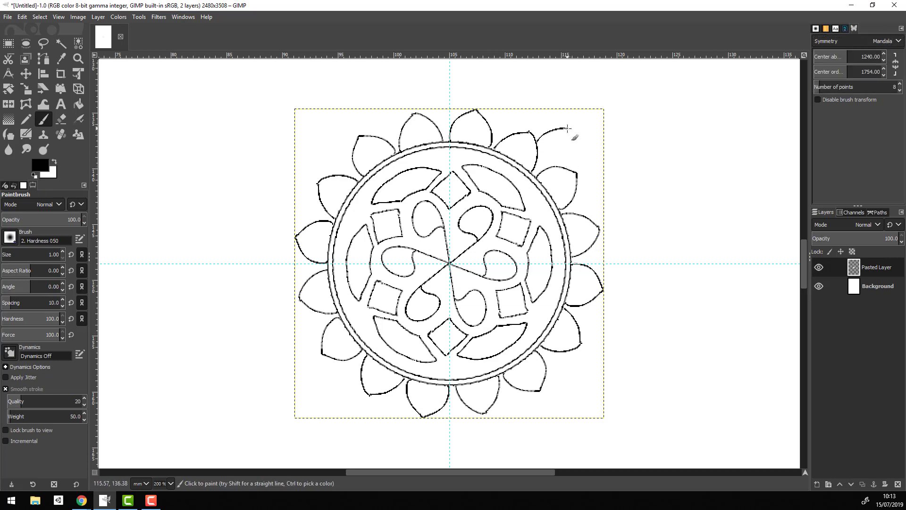
Step: Add a new empty layer named Layer above Pasted Layer
double_click(855, 267)
left_click(882, 390)
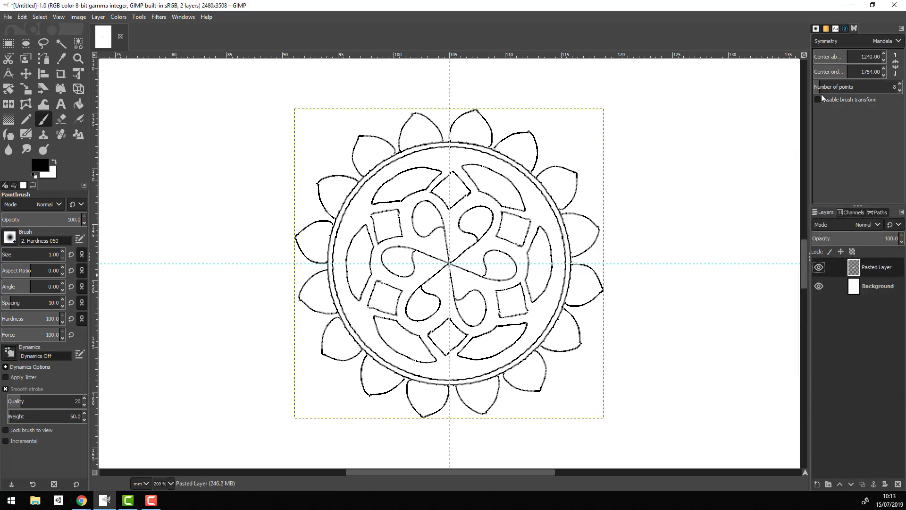
key("r")
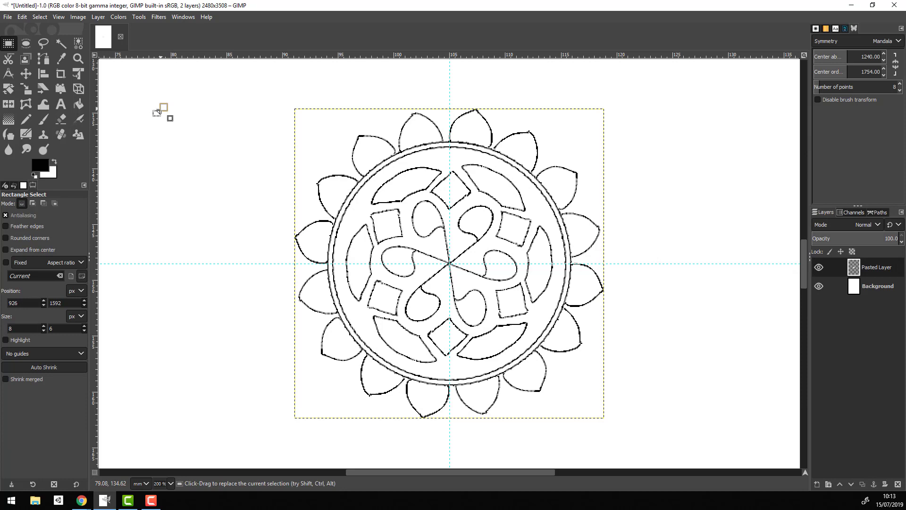
right_click(879, 267)
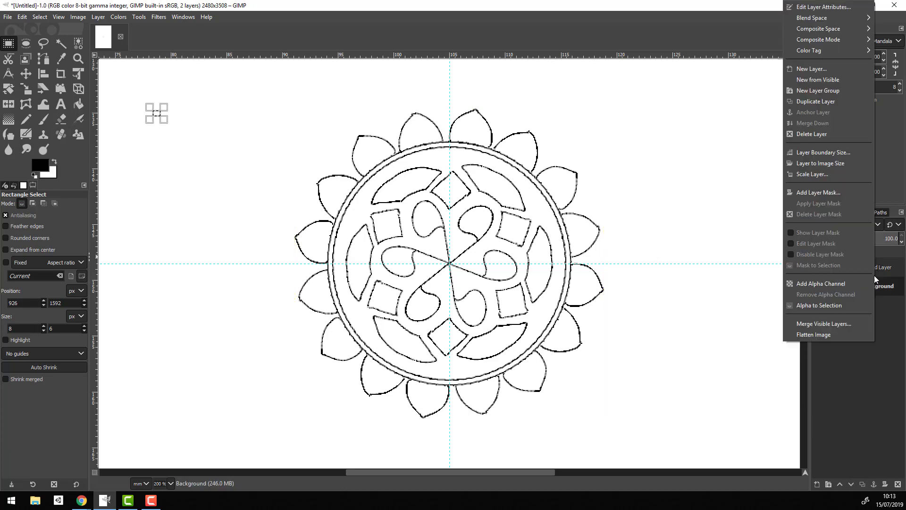
key("Escape")
right_click(875, 274)
key("Escape")
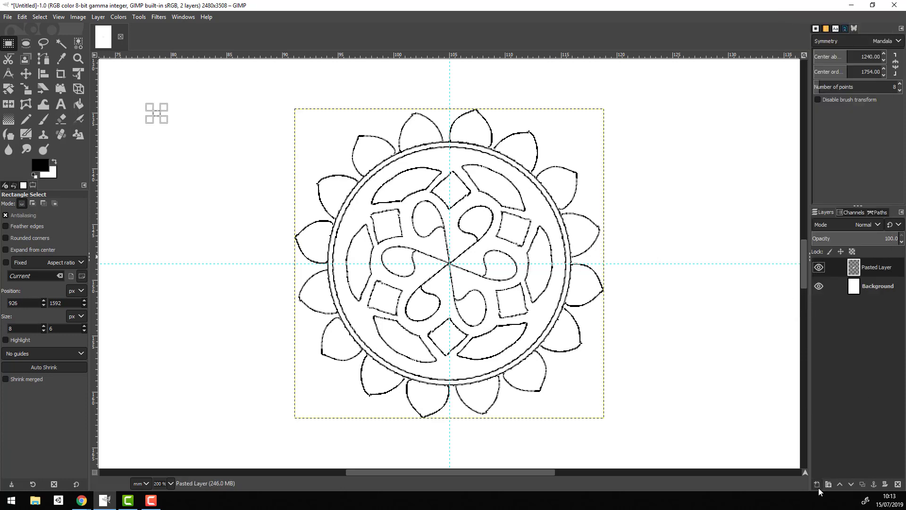
left_click(817, 483)
key("Return")
left_click_drag(884, 286, 874, 285)
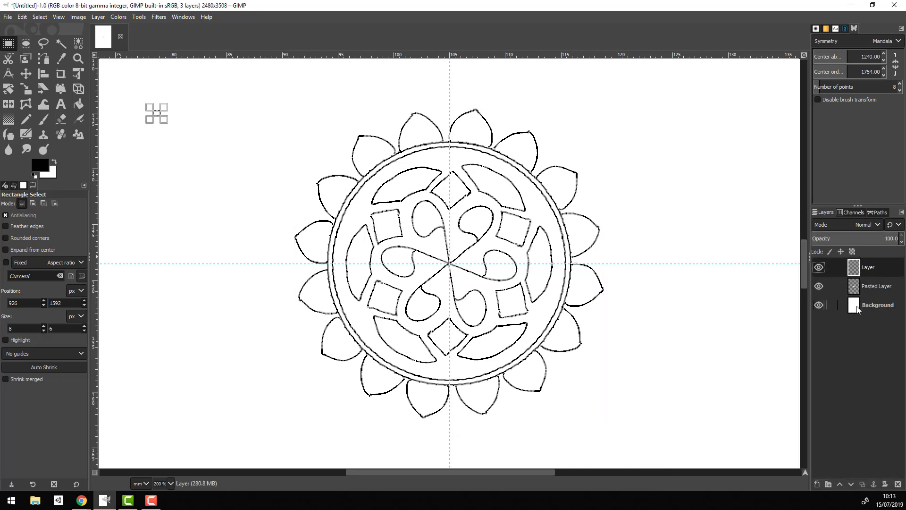
key("shift+b")
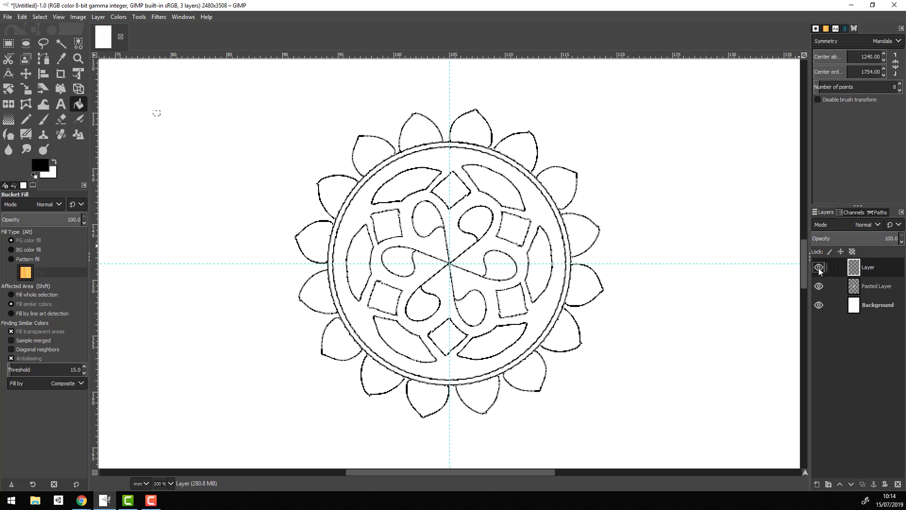
Step: Move Pasted Layer above Layer and merge it down, leaving only Layer and Background
left_click_drag(871, 286, 879, 268)
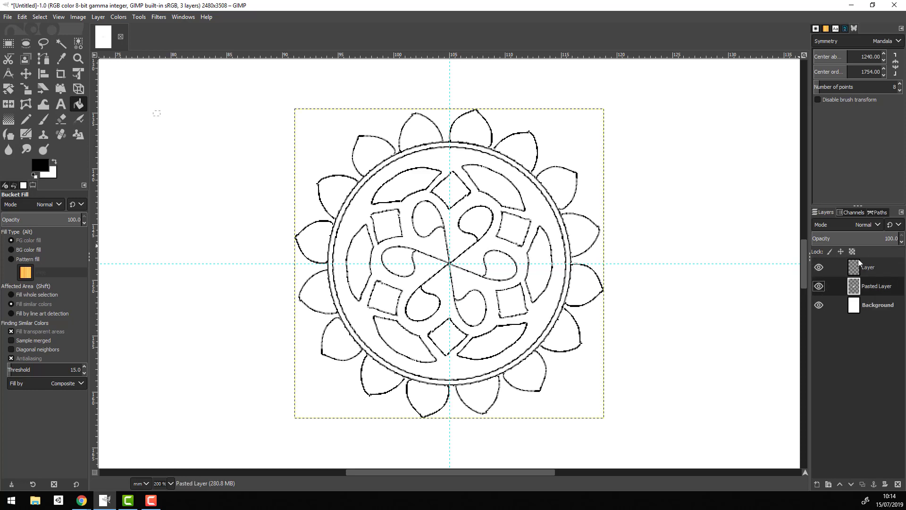
right_click(871, 286)
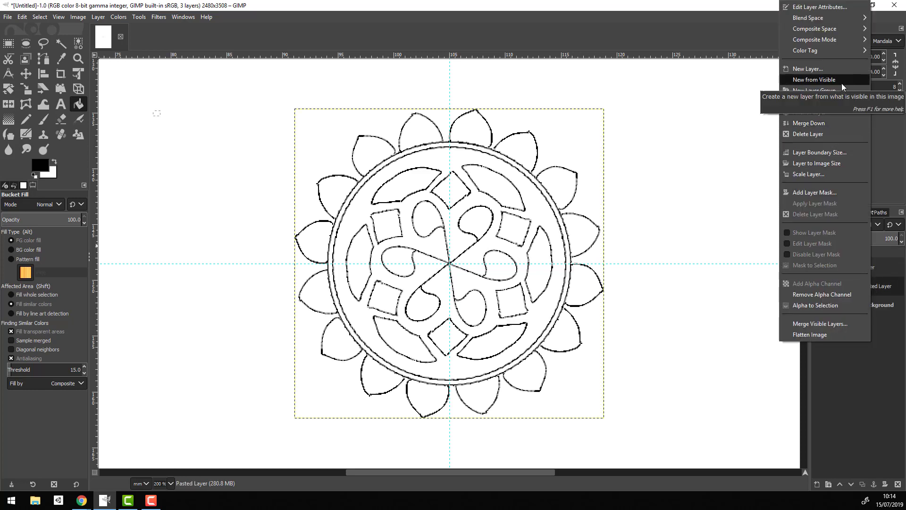
left_click(879, 440)
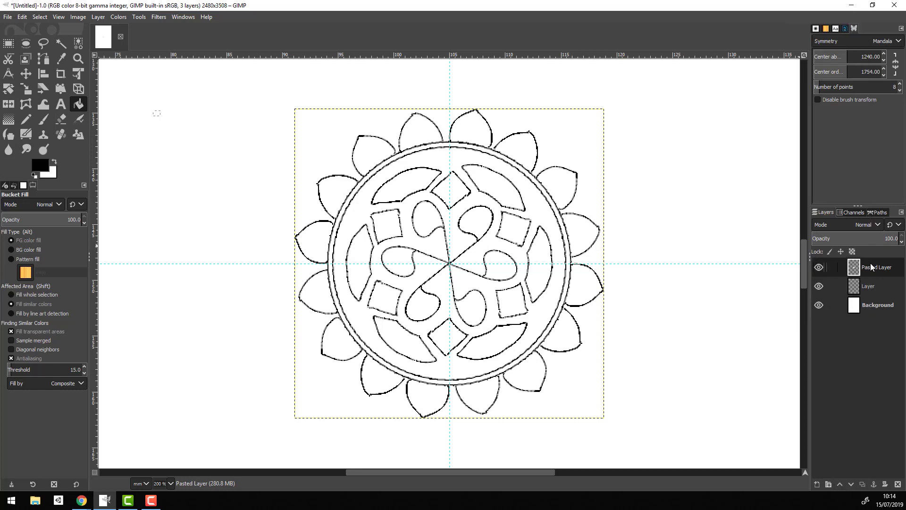
right_click(871, 267)
left_click(812, 123)
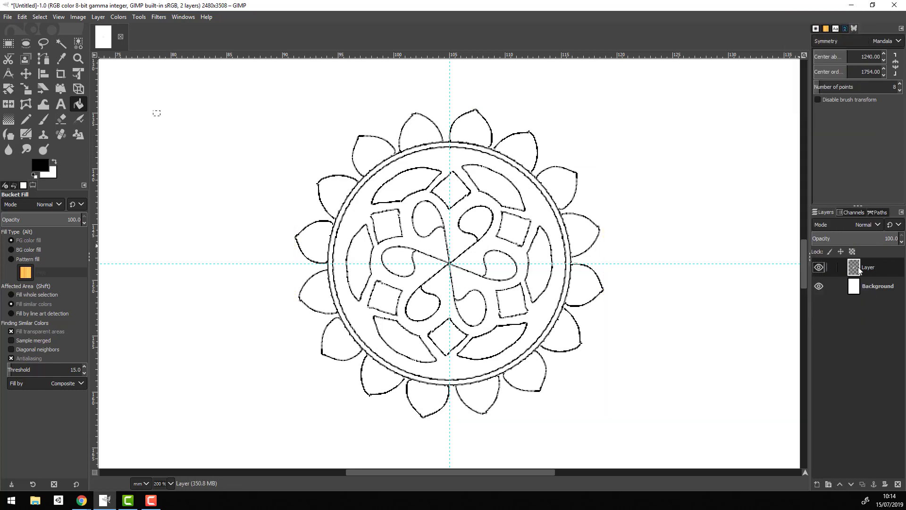
left_click(44, 119)
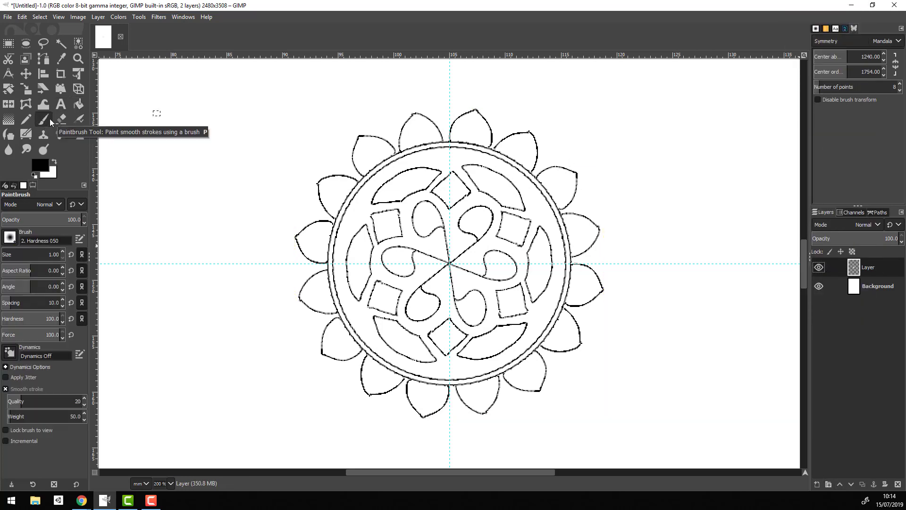
key("r")
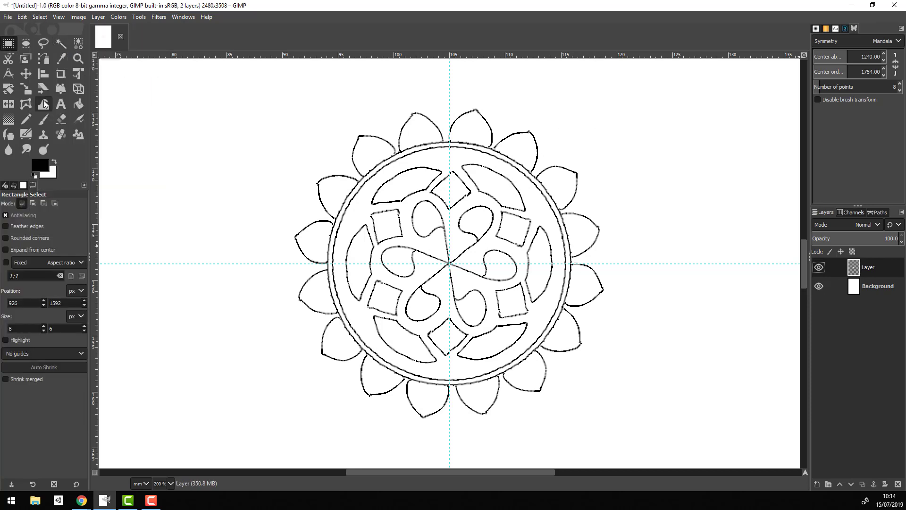
left_click(40, 121)
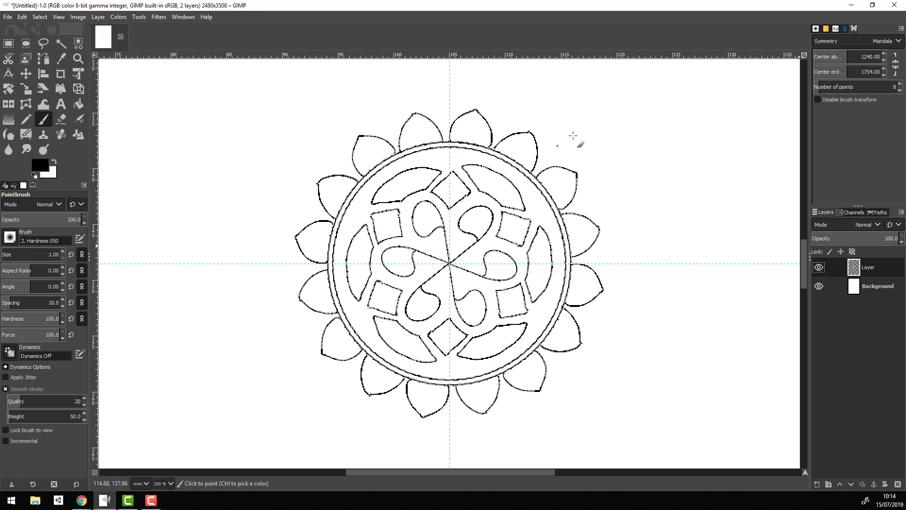
key("Page_Down")
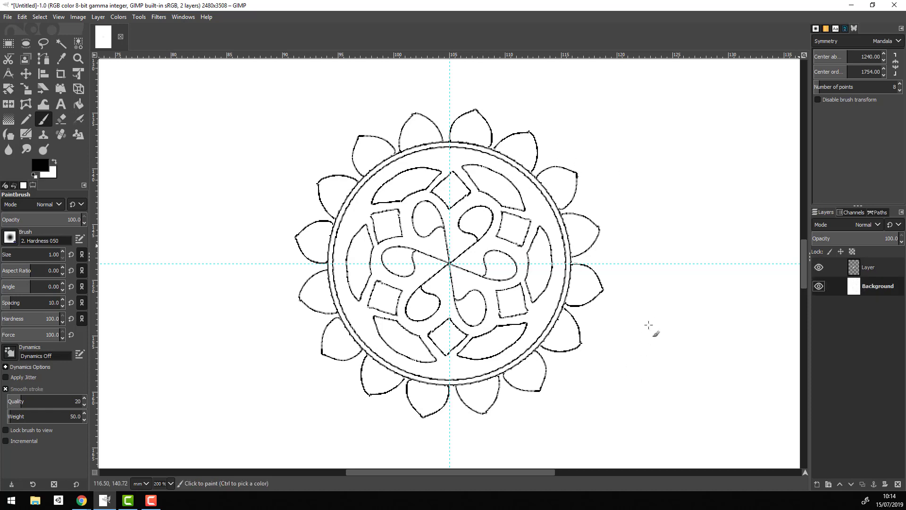
left_click(869, 267)
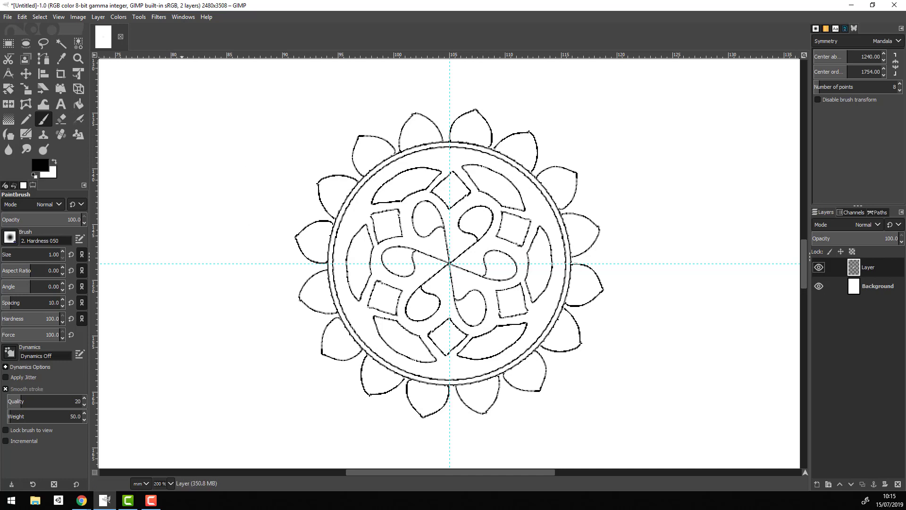
left_click(39, 17)
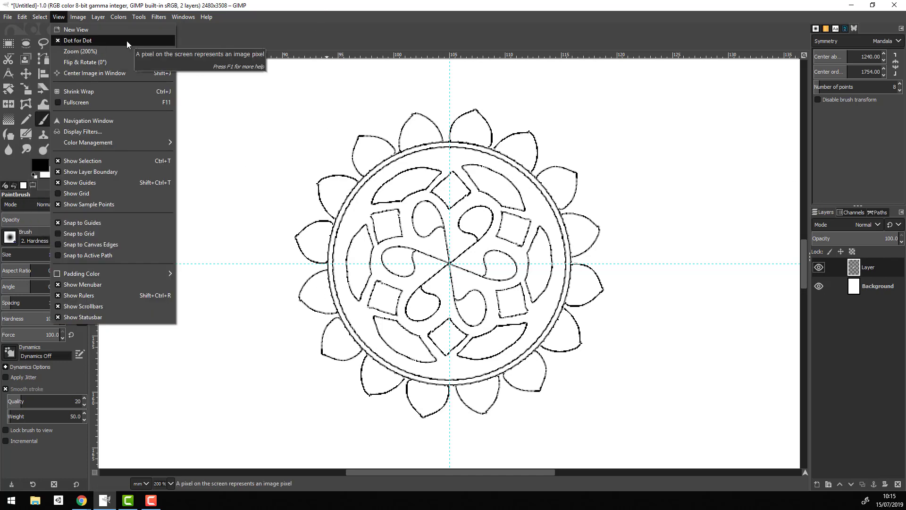
key("Escape")
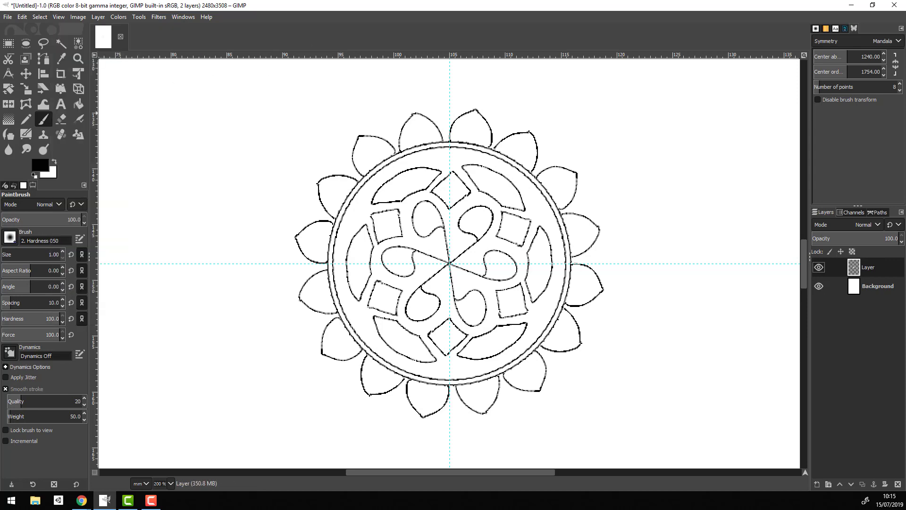
left_click(26, 119)
left_click_drag(294, 75, 230, 147)
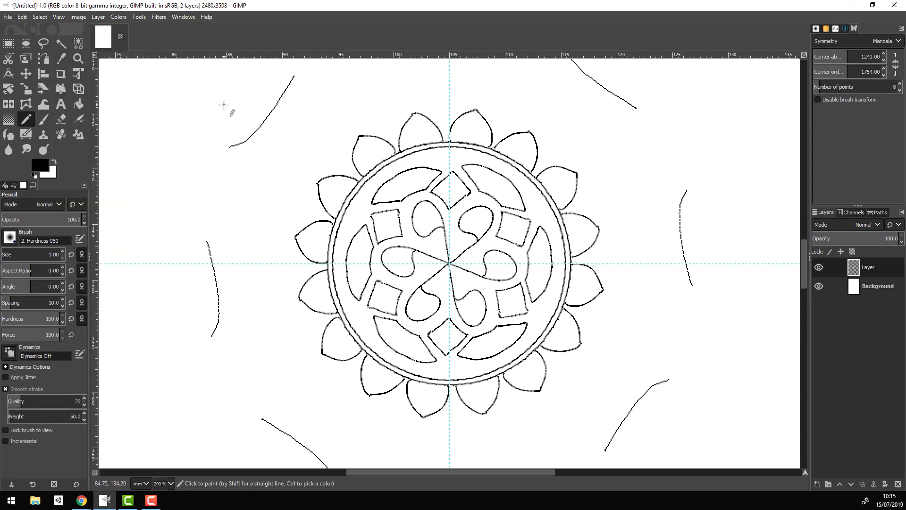
key("ctrl+z")
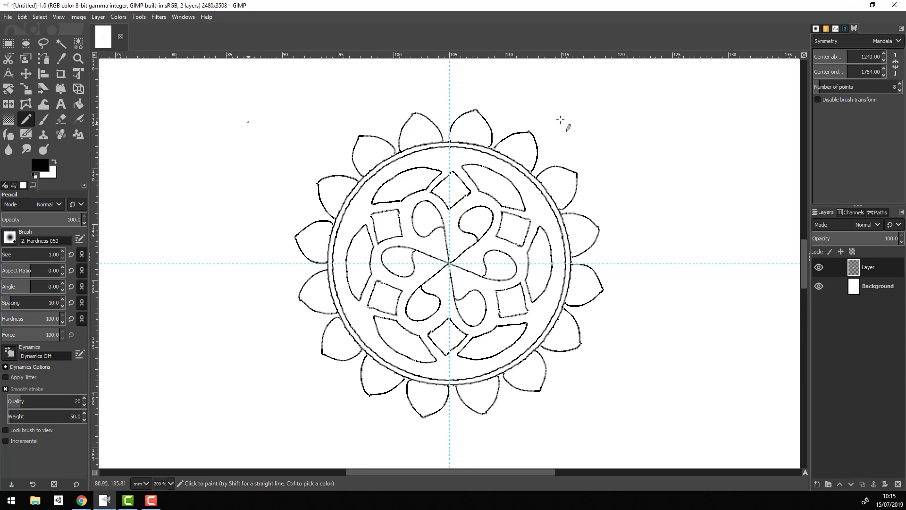
key("r")
key("n")
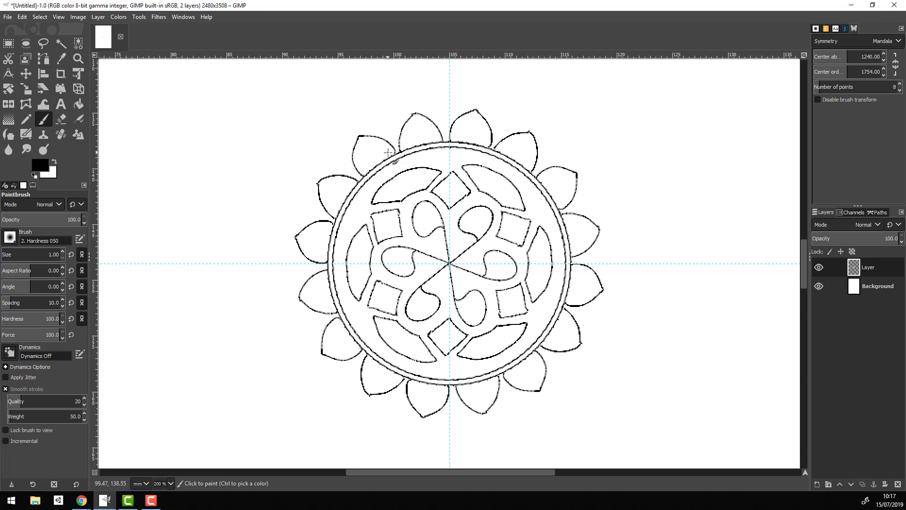
Step: Fuzzy-select the six outer petals of the mandala into one selection
key("u")
left_click(560, 175, "shift")
left_click(580, 246, "shift")
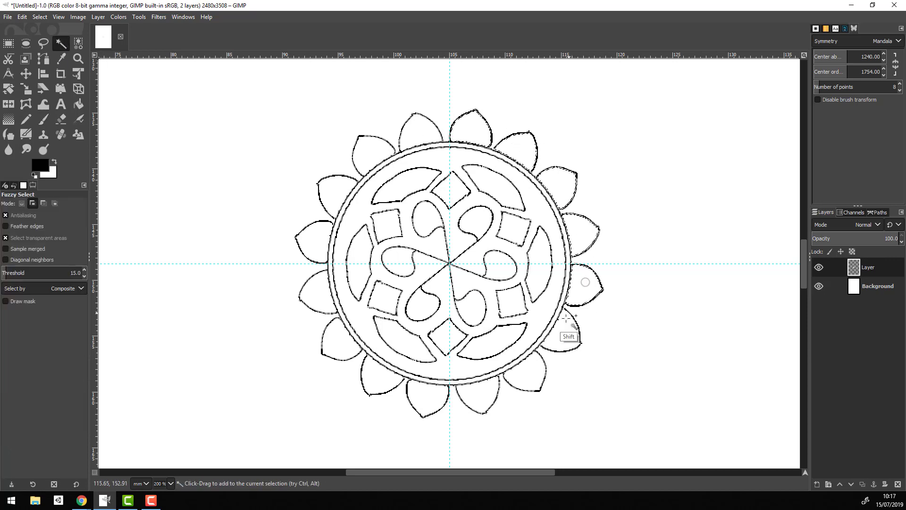
left_click(526, 391, "shift")
left_click(354, 373, "shift")
left_click(319, 273, "shift")
left_click(342, 198, "shift")
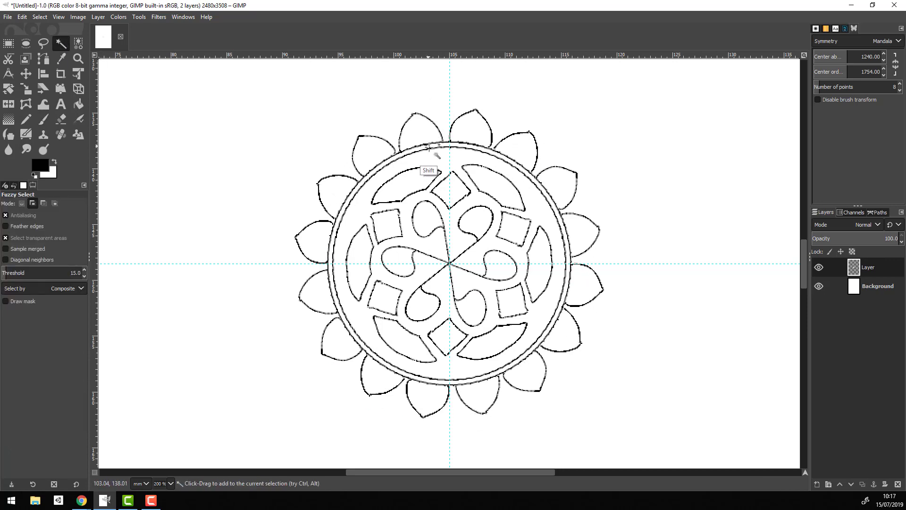
Step: Add the inner ring, interior shapes and teardrop, checking the selection with Background hidden
left_click(432, 179, "shift")
left_click(441, 360, "shift")
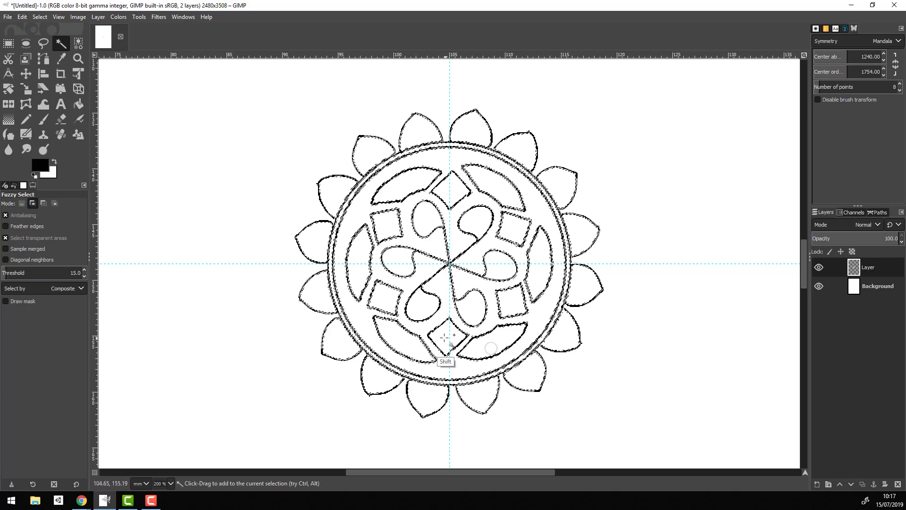
left_click(345, 257, "shift")
left_click(474, 304, "shift")
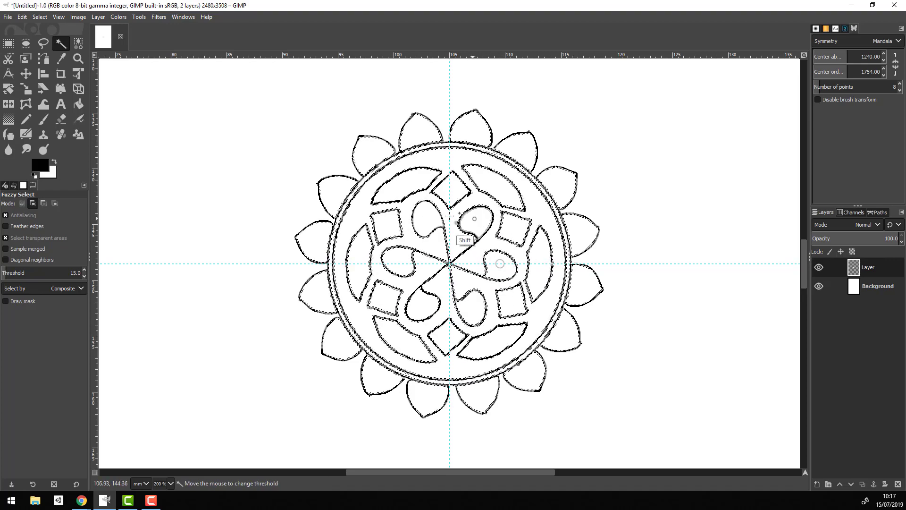
left_click(820, 286)
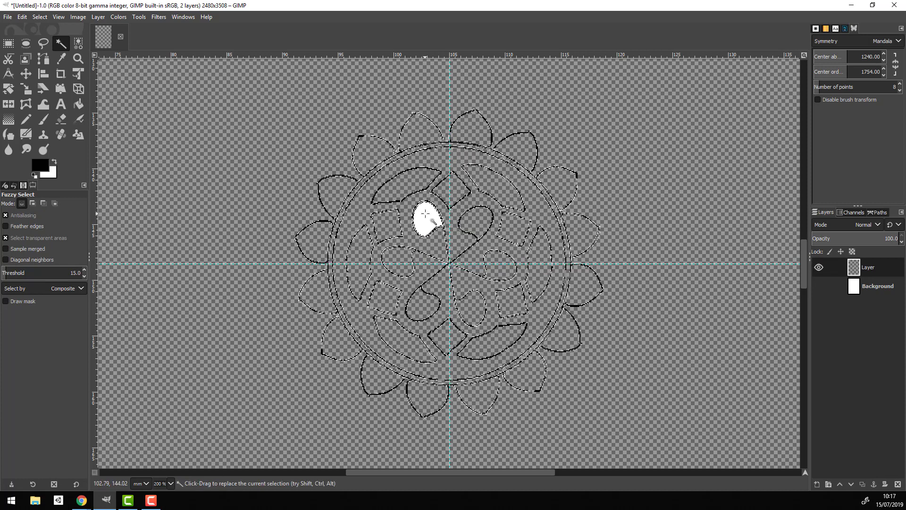
left_click(820, 286)
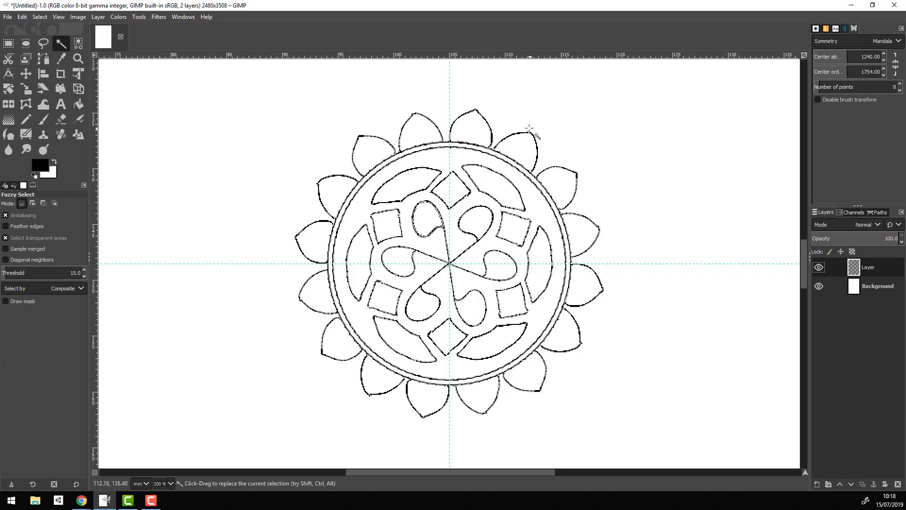
Step: Set the paintbrush to size 3 at 400% zoom and clear the selection
key("p")
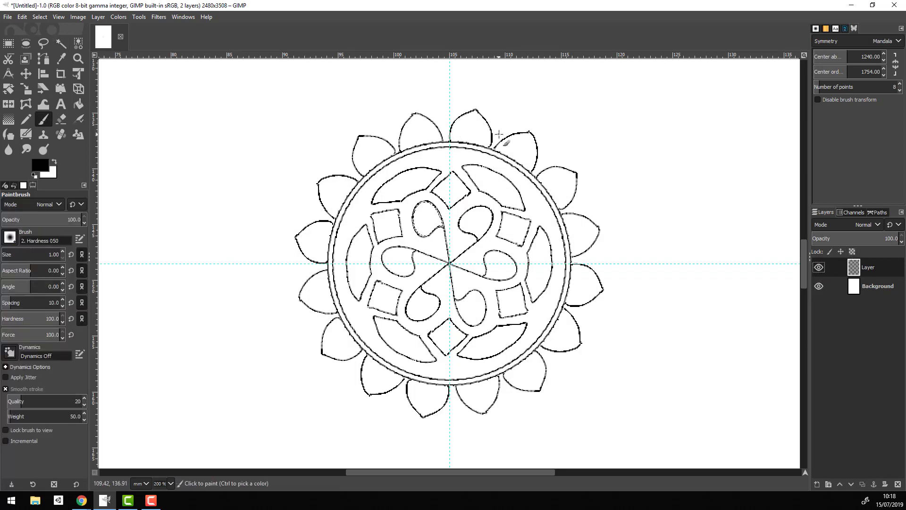
left_click(48, 255)
type("2")
left_click(171, 483)
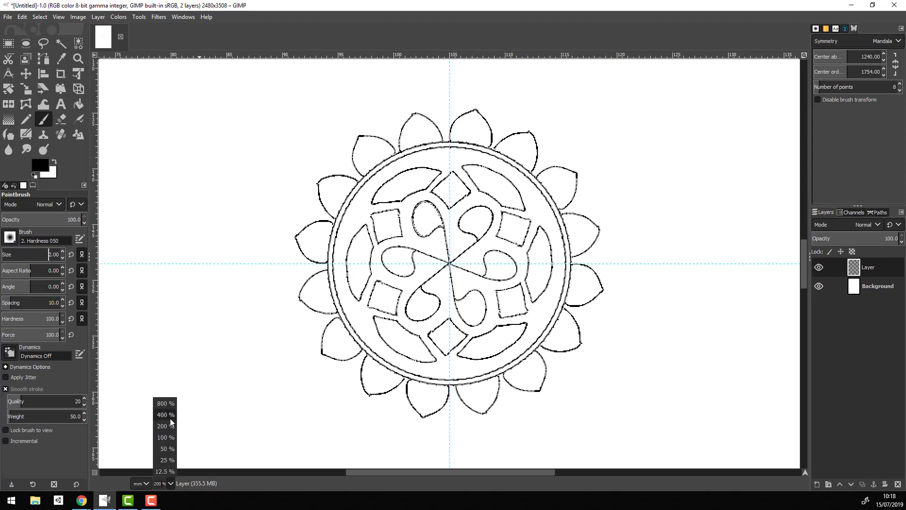
left_click(170, 415)
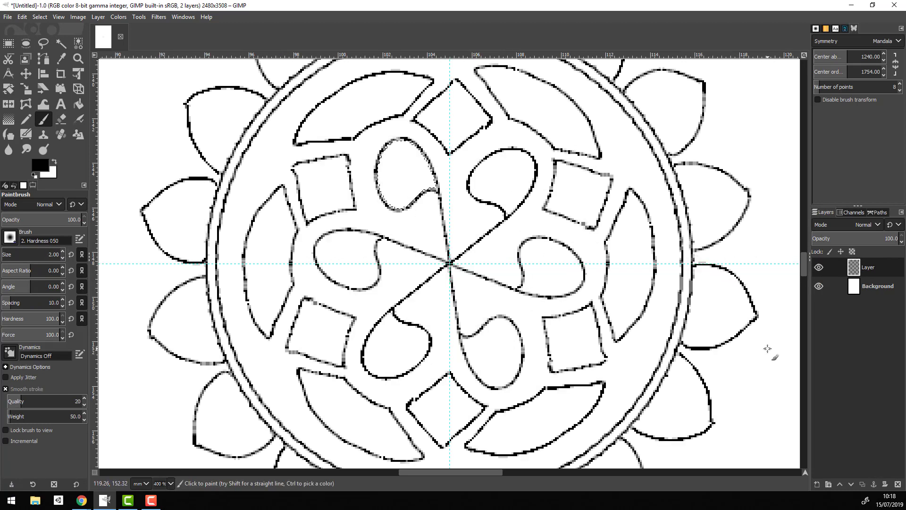
key("bracketright")
key("n")
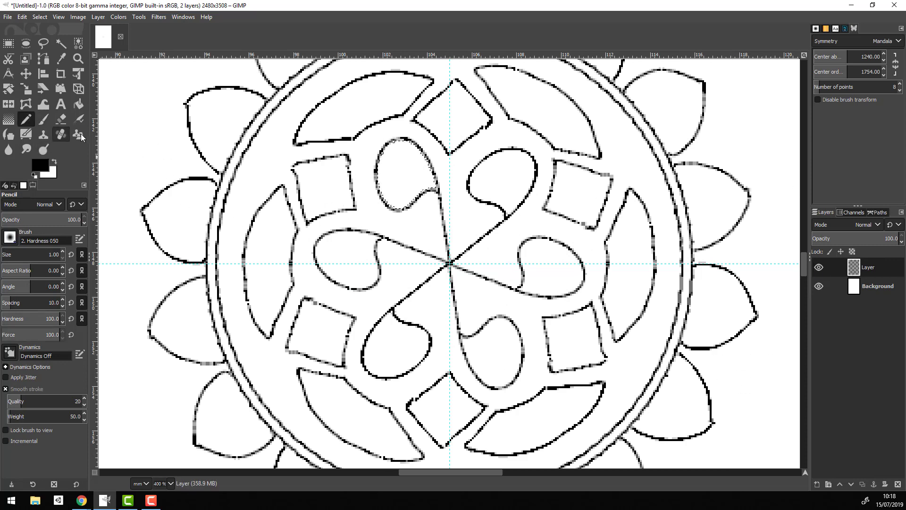
left_click(39, 17)
left_click(47, 37)
key("p")
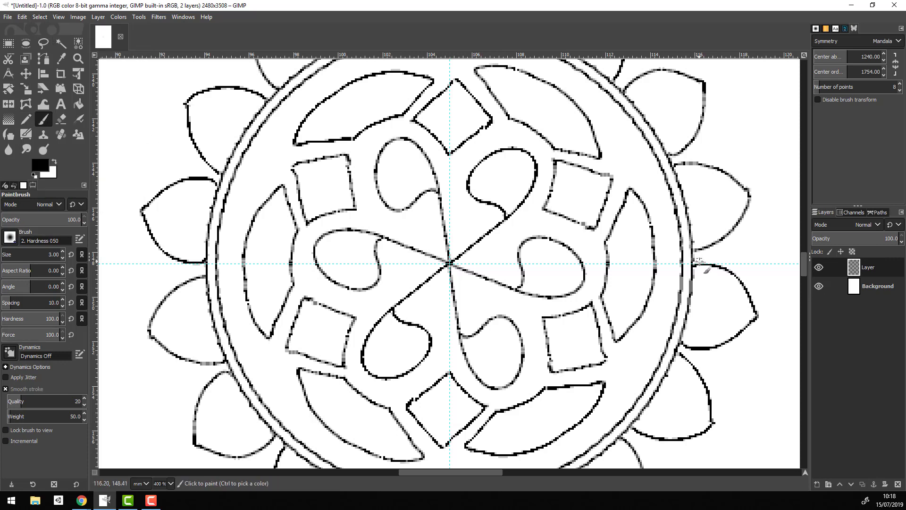
Step: Trace thick mirrored outlines over the right petals, then undo them at 200% zoom
mouse_move(692, 261)
left_mouse_down()
mouse_move(683, 345)
mouse_move(760, 314)
left_mouse_up()
left_click_drag(670, 154, 708, 84)
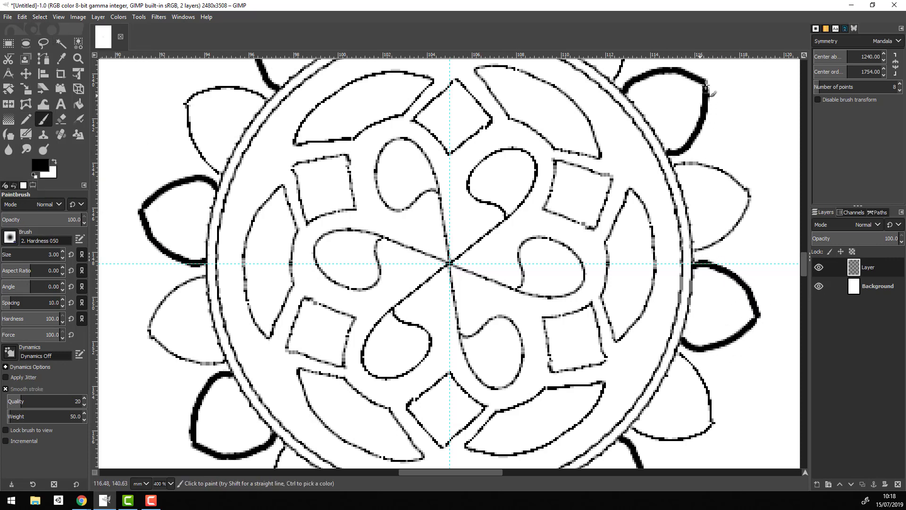
mouse_move(669, 158)
left_mouse_down()
mouse_move(680, 152)
mouse_move(687, 165)
left_mouse_up()
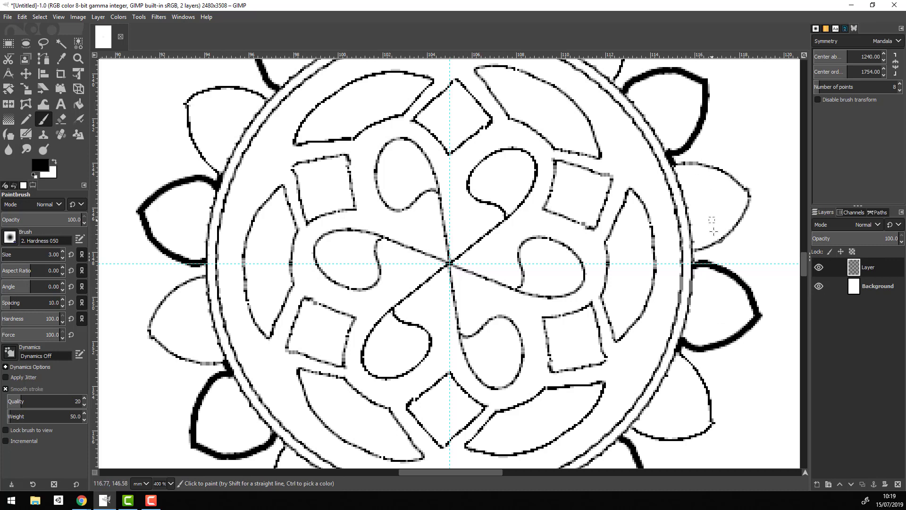
mouse_move(692, 250)
left_mouse_down()
mouse_move(723, 238)
mouse_move(722, 200)
mouse_move(699, 248)
mouse_move(754, 193)
left_mouse_up()
key("ctrl+z")
left_click_drag(680, 352, 717, 425)
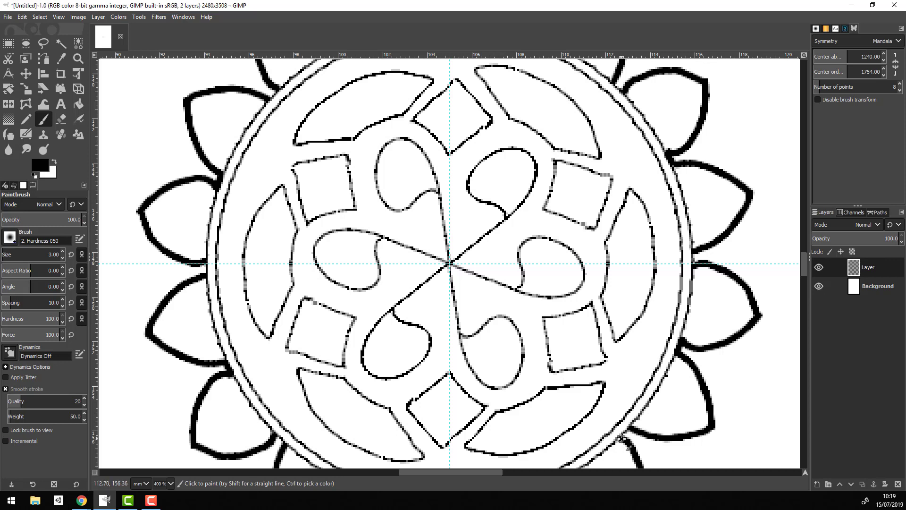
left_click(171, 483)
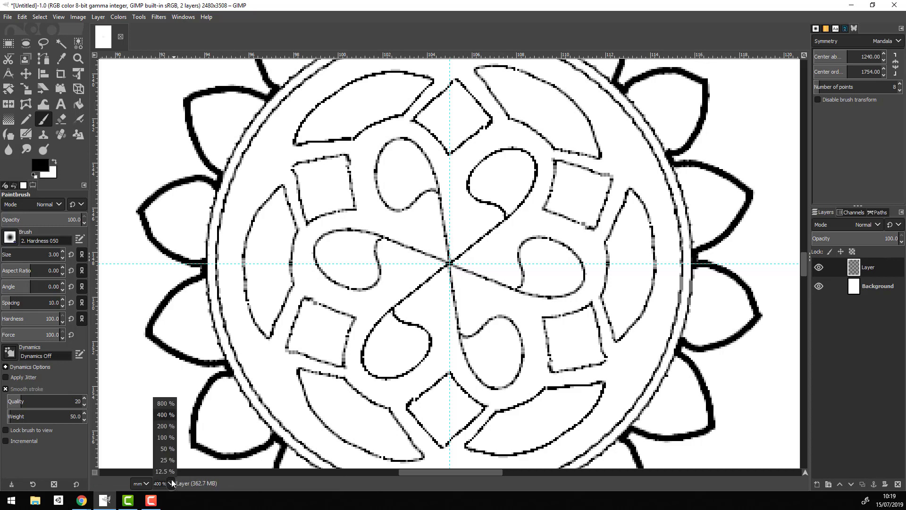
left_click(174, 425)
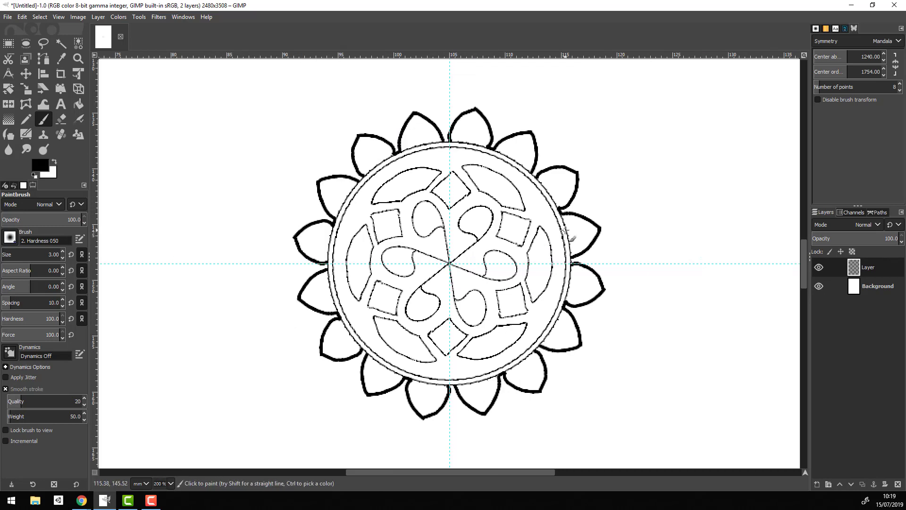
key("ctrl+z")
key("ctrl+z")
Step: At 400% zoom with brush size 2, retrace the right petal edges with mirrored strokes
left_click(171, 483)
left_click(167, 416)
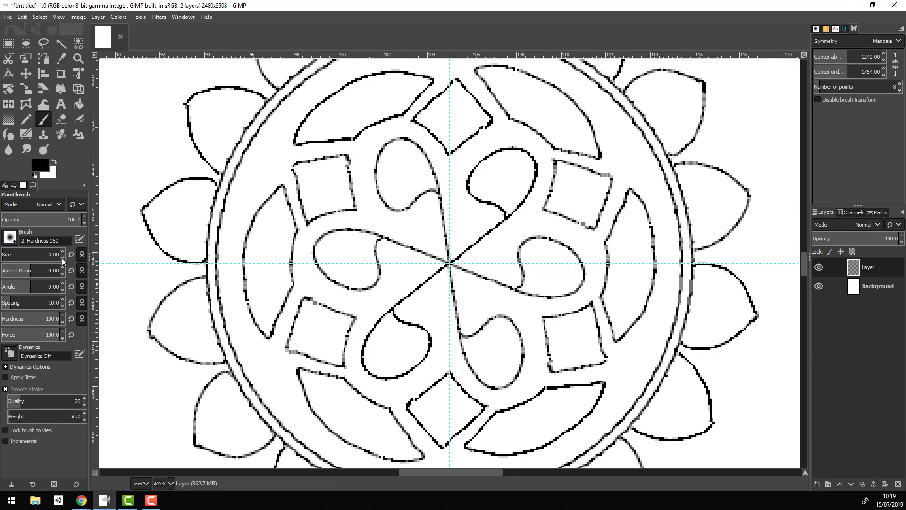
left_click(63, 258)
left_click_drag(681, 348, 755, 321)
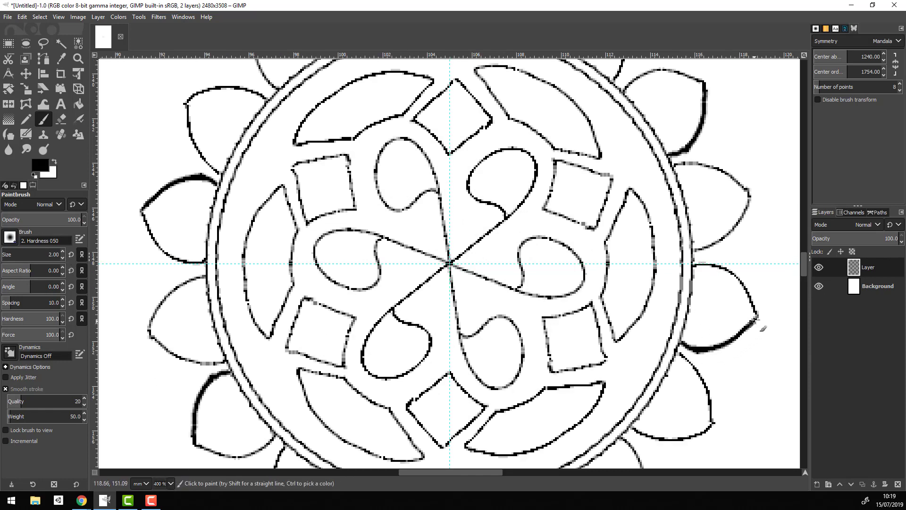
mouse_move(679, 354)
left_mouse_down()
mouse_move(693, 436)
mouse_move(714, 429)
left_mouse_up()
left_click_drag(701, 263, 758, 319)
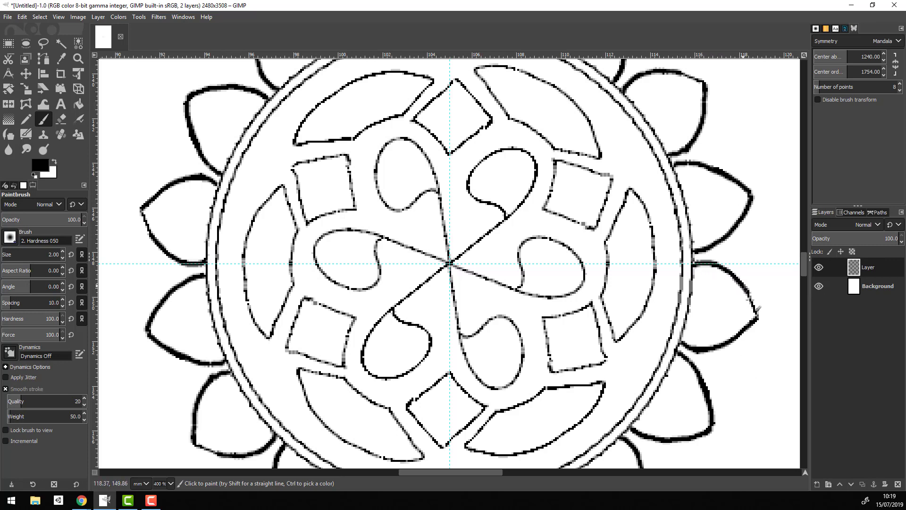
left_click_drag(694, 265, 693, 250)
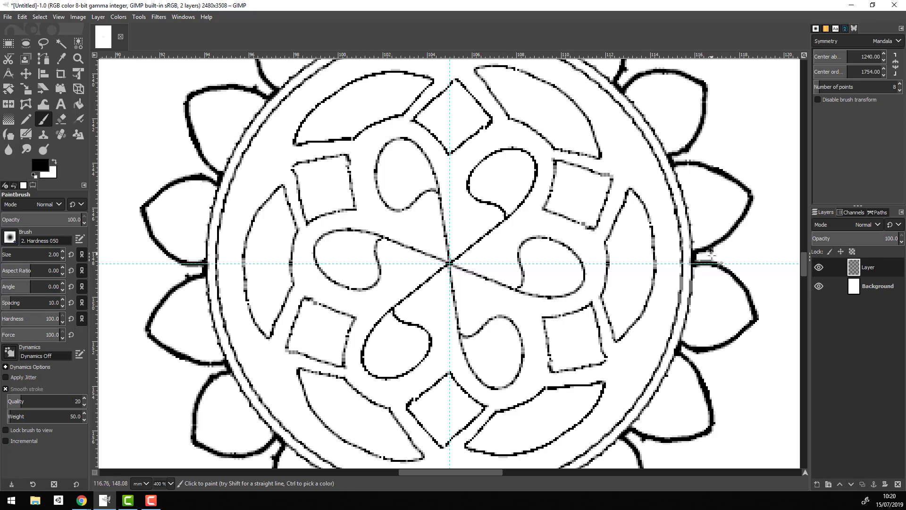
Step: Add joint boxes and arcs between petals, then set 96 symmetry points and stroke the outer ring
left_click_drag(711, 250, 711, 263)
left_click_drag(739, 220, 747, 289)
left_click_drag(710, 350, 709, 366)
mouse_move(741, 333)
left_mouse_down()
mouse_move(732, 365)
mouse_move(747, 348)
mouse_move(716, 401)
left_mouse_up()
key("ctrl+z")
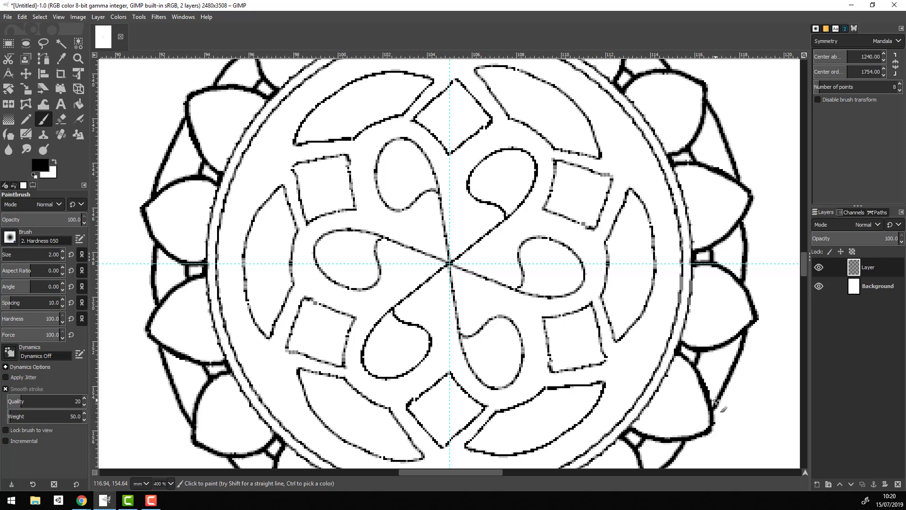
left_click(893, 87)
mouse_move(676, 209)
left_mouse_down()
mouse_move(690, 231)
mouse_move(685, 197)
mouse_move(688, 215)
left_mouse_up()
Step: Undo the outer ring stroke and set Mandala symmetry to 6 points
key("ctrl+z")
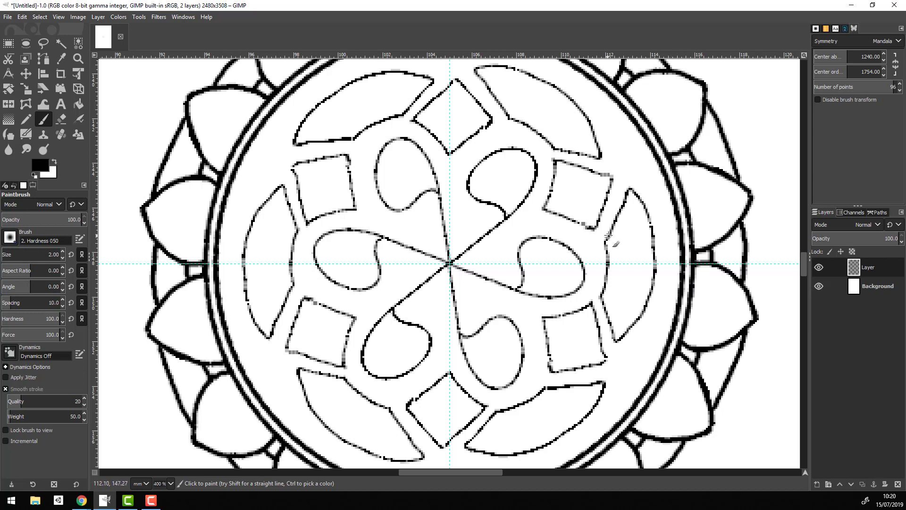
left_click(887, 87)
type("57")
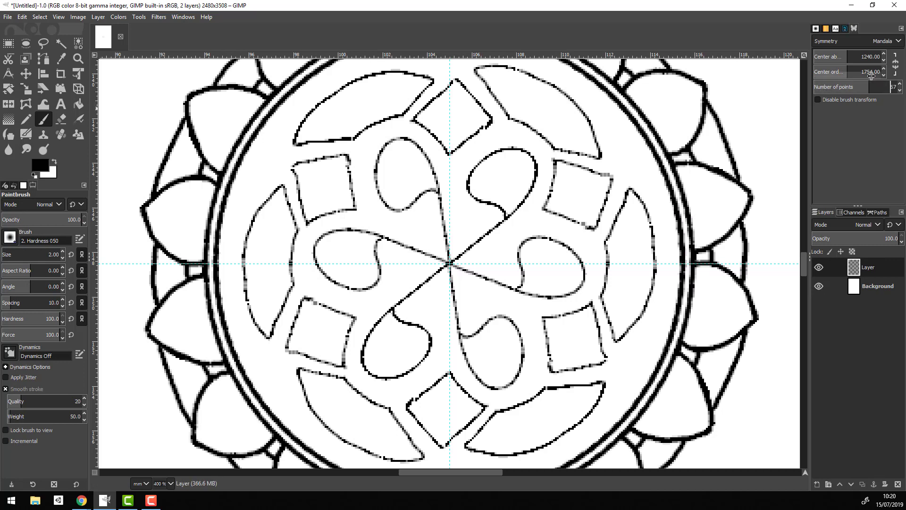
key("Return")
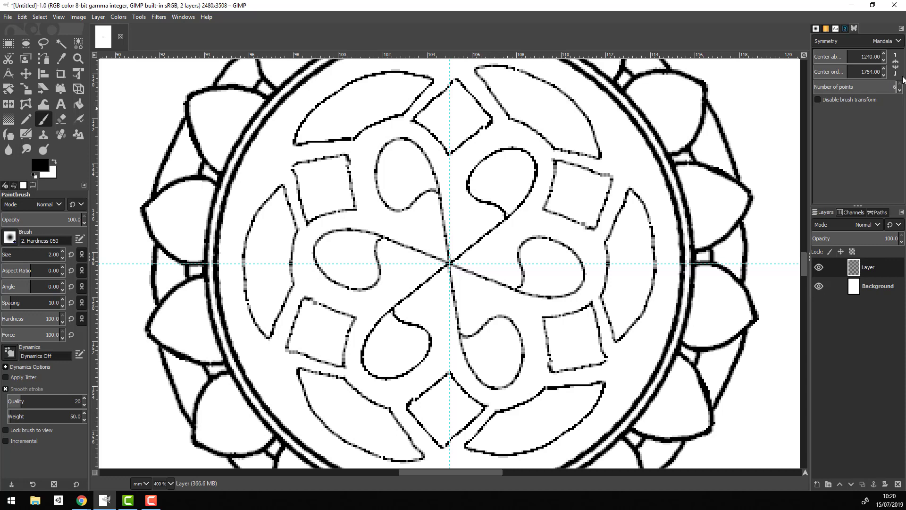
key("Return")
Step: Thicken the edges of the right square and right leaf shape, mirrored six ways
left_click_drag(556, 161, 543, 209)
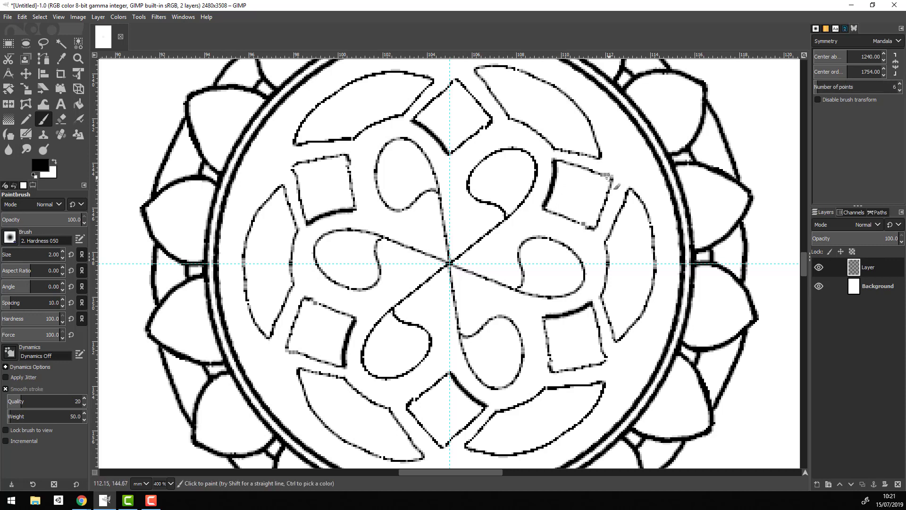
left_click_drag(609, 177, 594, 227)
left_click_drag(556, 161, 610, 178)
mouse_move(543, 209)
left_mouse_down()
mouse_move(594, 226)
mouse_move(631, 189)
left_mouse_up()
left_click_drag(599, 296, 617, 341)
left_click_drag(609, 238, 600, 300)
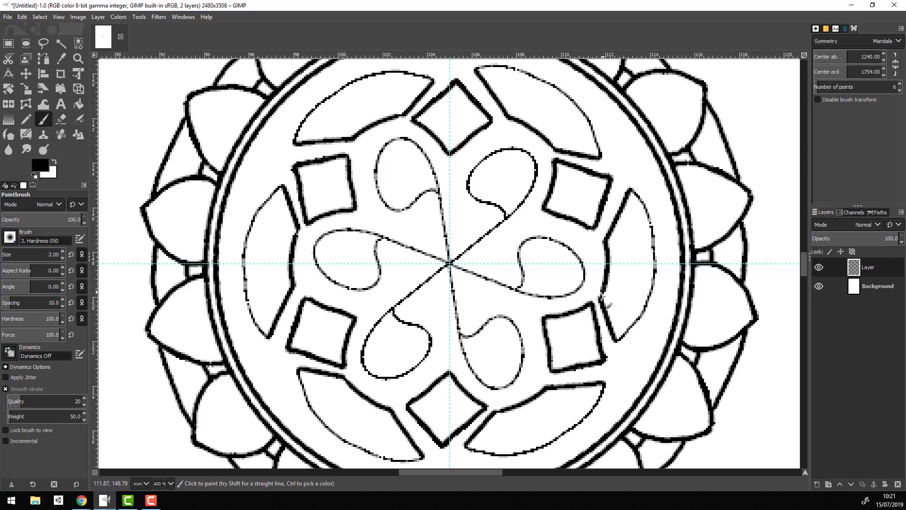
mouse_move(632, 188)
left_mouse_down()
mouse_move(644, 205)
mouse_move(654, 285)
mouse_move(617, 341)
left_mouse_up()
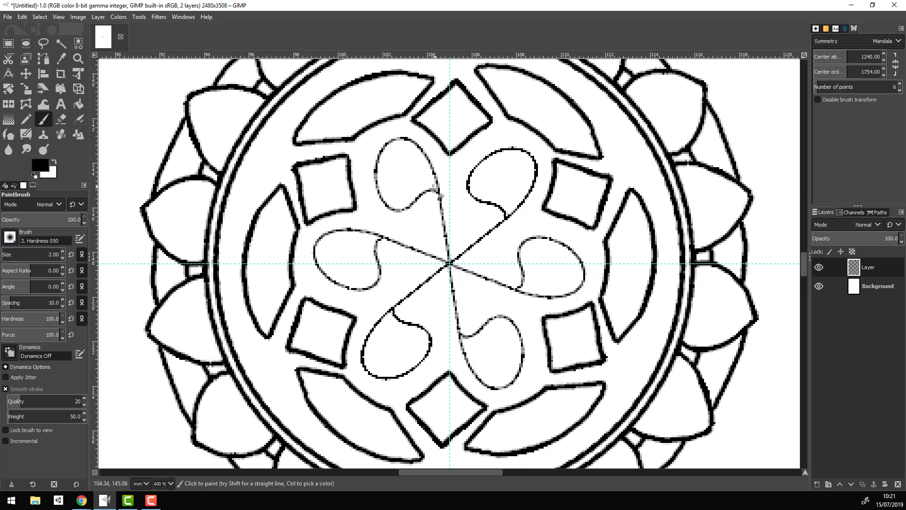
Step: Retrace the centre spokes and teardrops in bold strokes, then zoom to 200%
mouse_move(451, 262)
left_mouse_down()
mouse_move(472, 195)
mouse_move(515, 150)
mouse_move(500, 205)
left_mouse_up()
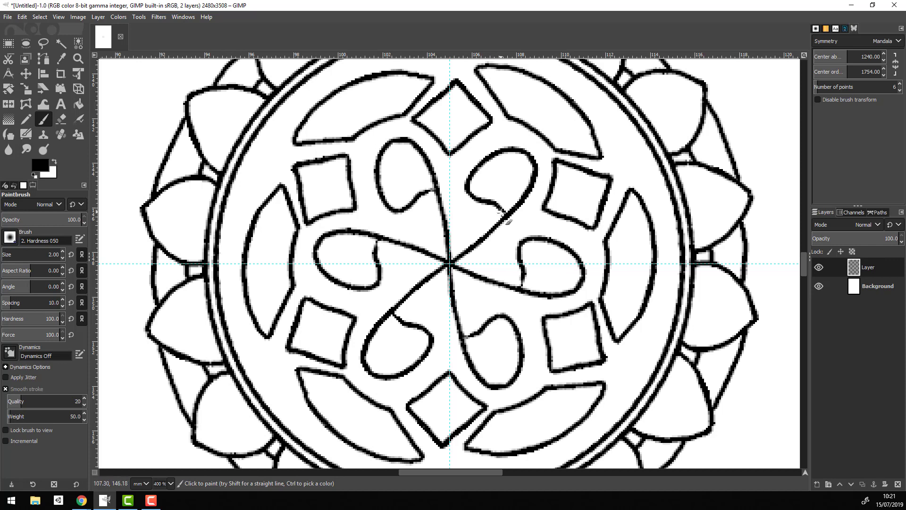
key("ctrl+z")
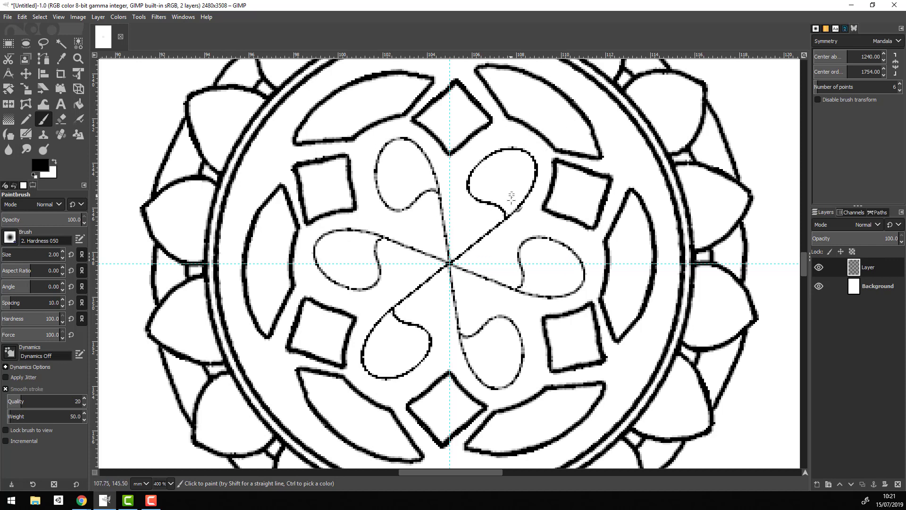
mouse_move(451, 262)
left_mouse_down()
mouse_move(533, 184)
mouse_move(505, 149)
mouse_move(472, 198)
mouse_move(504, 215)
left_mouse_up()
key("2")
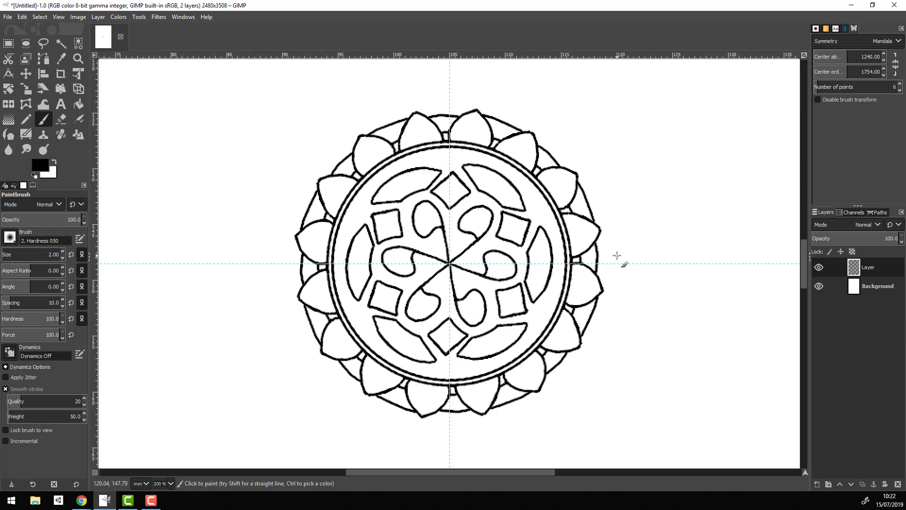
right_click(633, 248)
left_click(643, 185)
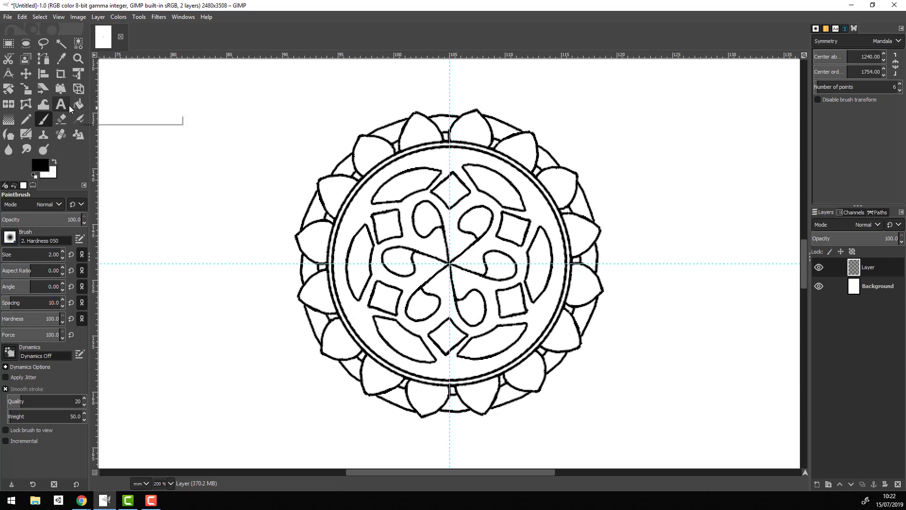
Step: Erase the outer outline at eight symmetric spots with the Eraser, then zoom to 400%
left_click(61, 119)
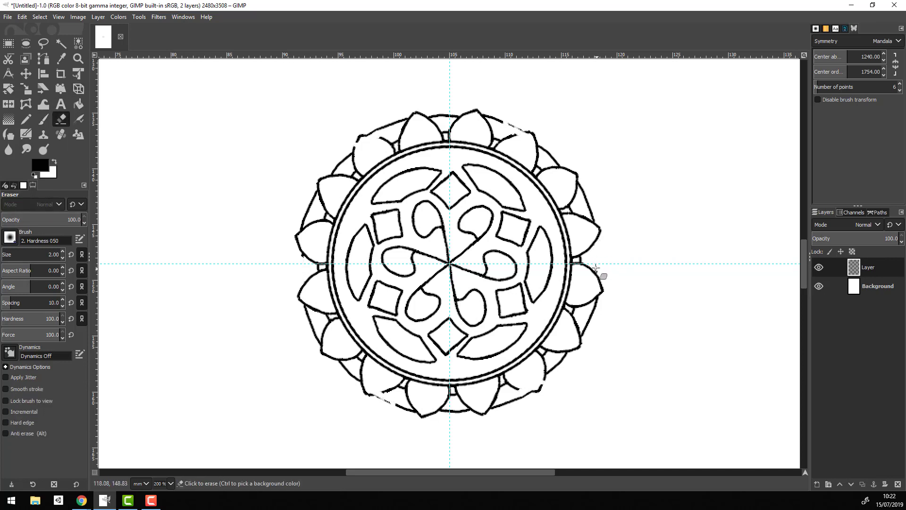
scroll(874, 90, "up", 2)
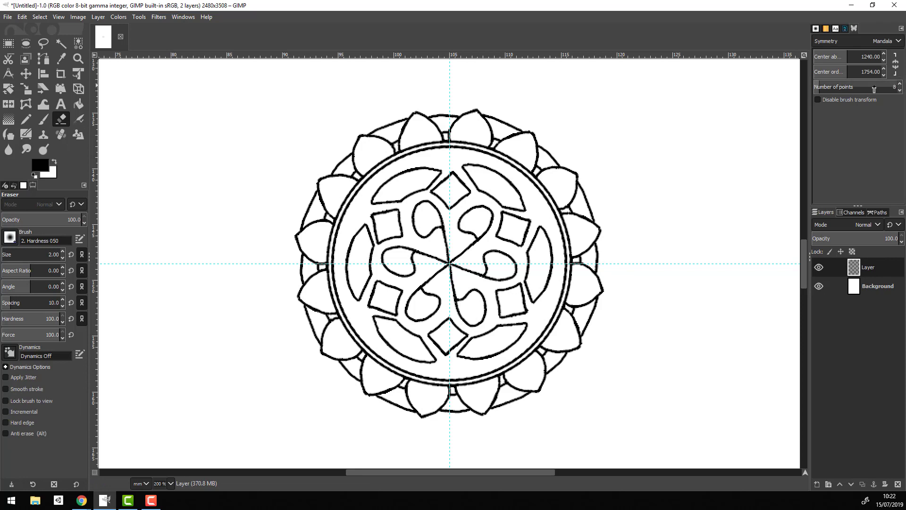
left_click_drag(597, 259, 597, 245)
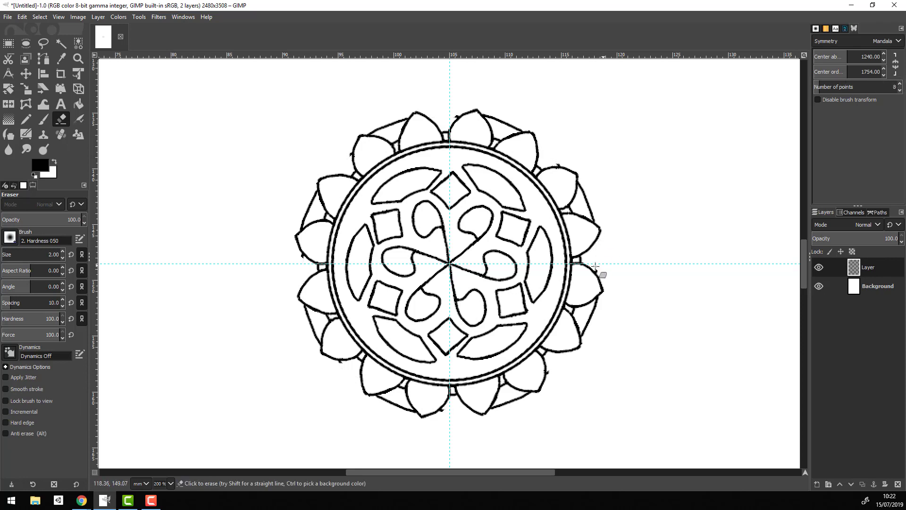
left_click(170, 483)
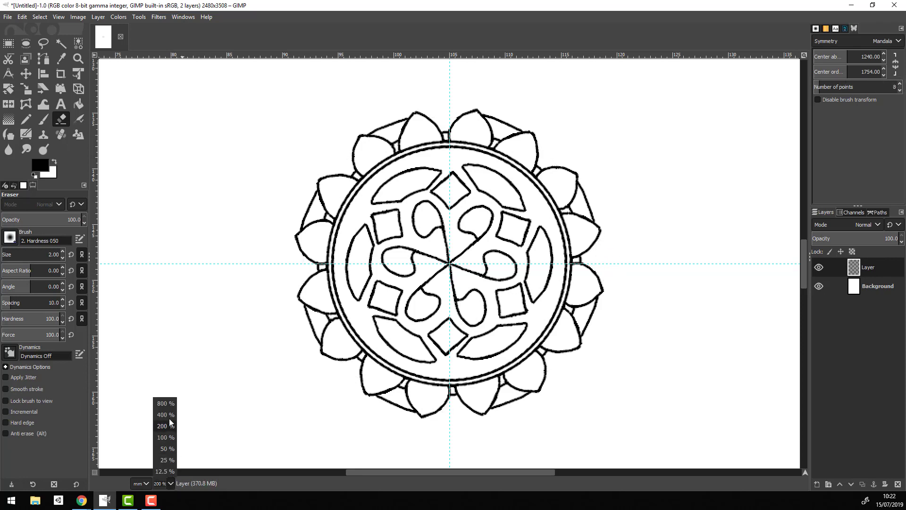
left_click(169, 419)
Step: Touch up the outer petals with symmetric Paintbrush strokes, ending on a size-1 pencil
key("p")
left_click(5, 388)
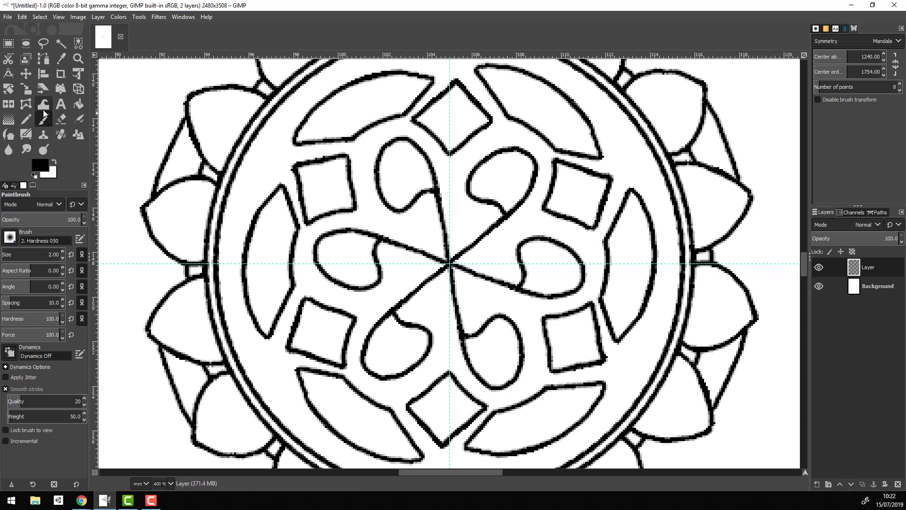
left_click_drag(751, 204, 751, 293)
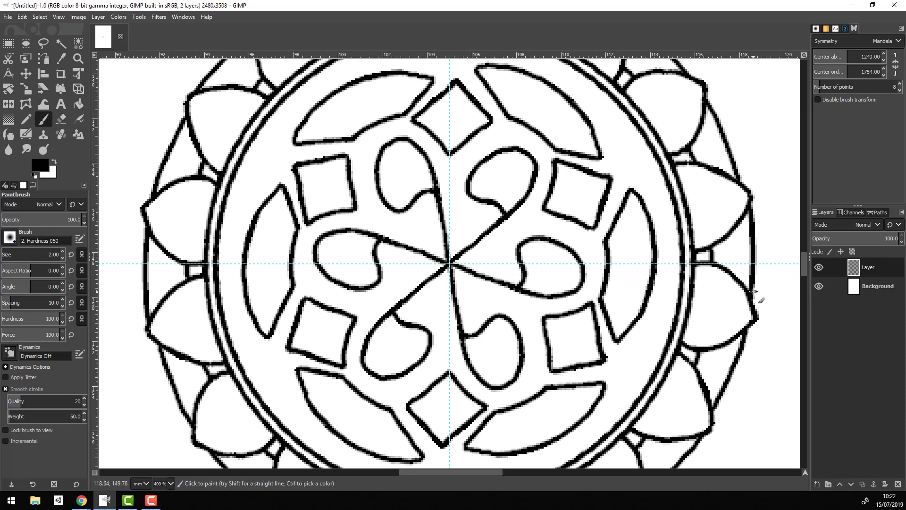
key("n")
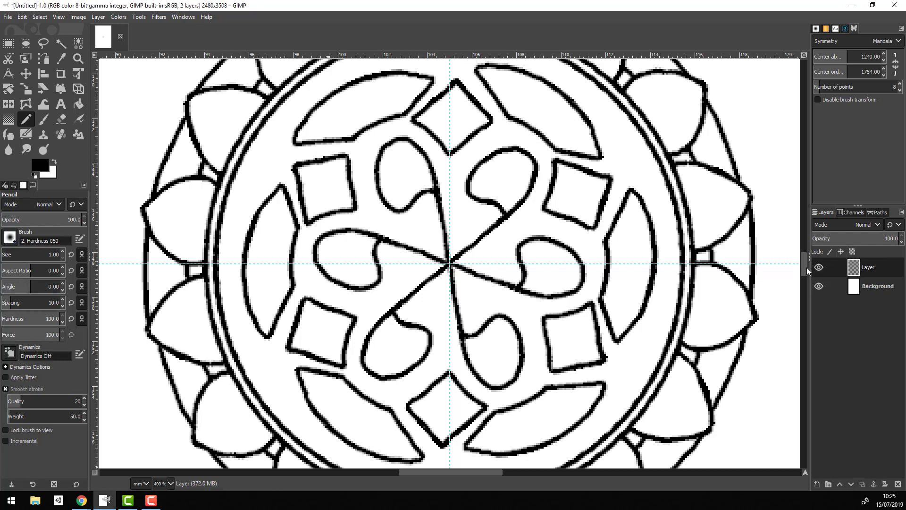
Step: Test curves inside the top petal and reduce the brush size to 1
left_click_drag(806, 267, 808, 257)
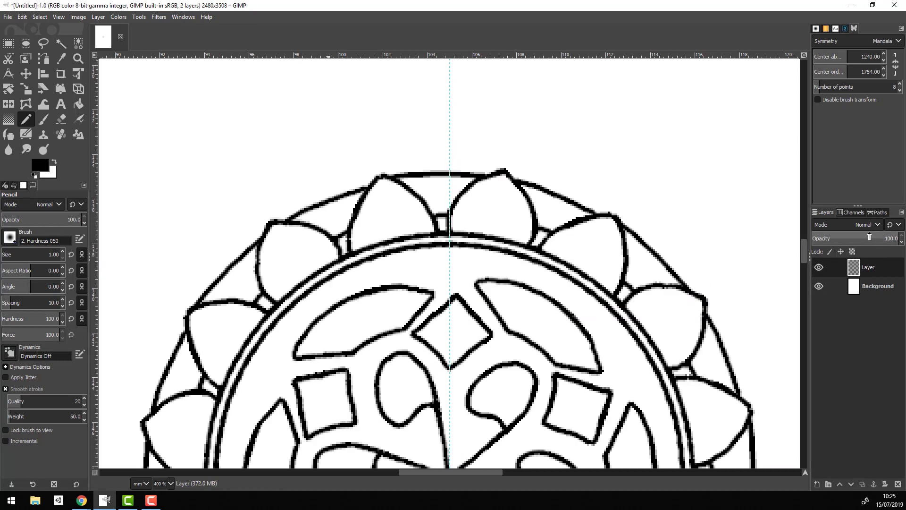
key("p")
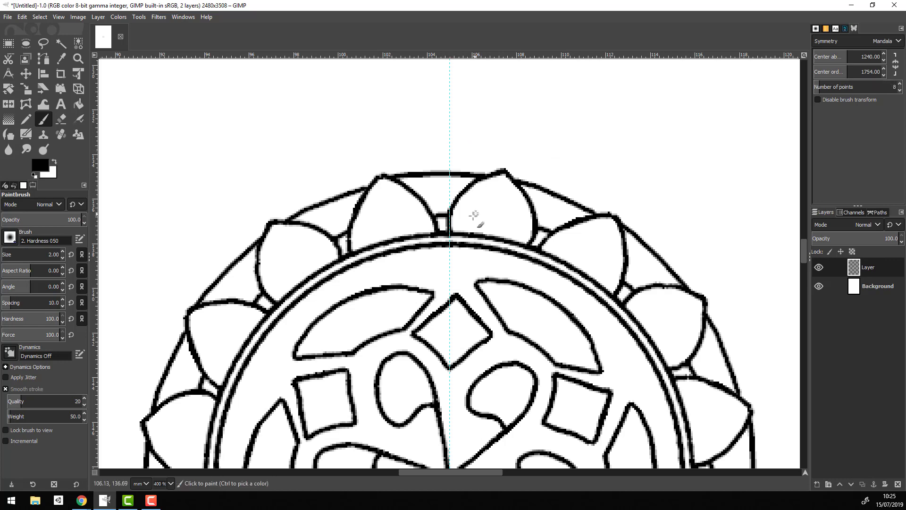
left_click_drag(458, 231, 504, 176)
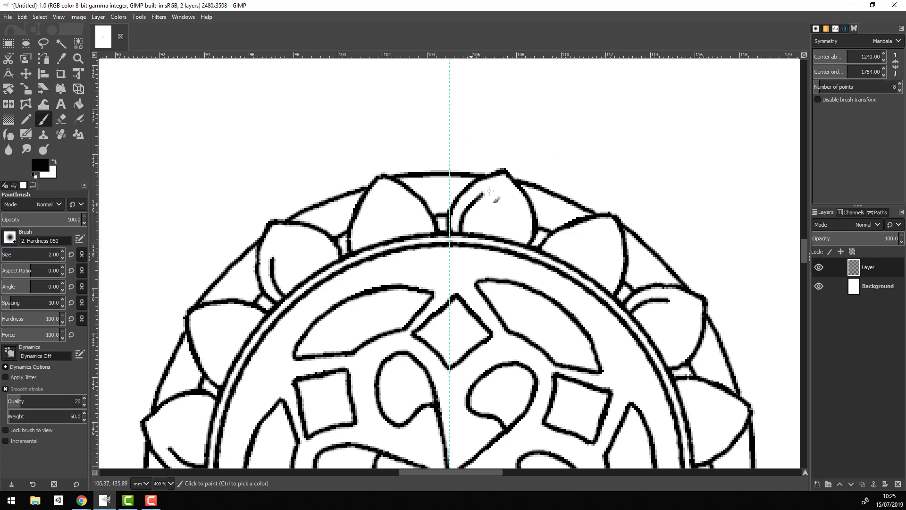
mouse_move(522, 241)
left_mouse_down()
mouse_move(505, 177)
mouse_move(458, 230)
left_mouse_up()
key("ctrl+z")
left_click_drag(502, 178, 522, 241)
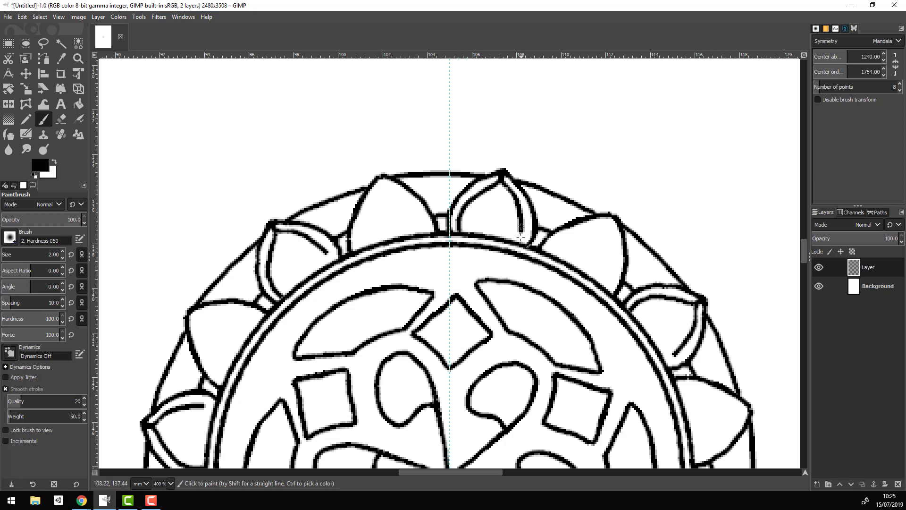
key("ctrl+z")
key("ctrl+z")
left_click(62, 257)
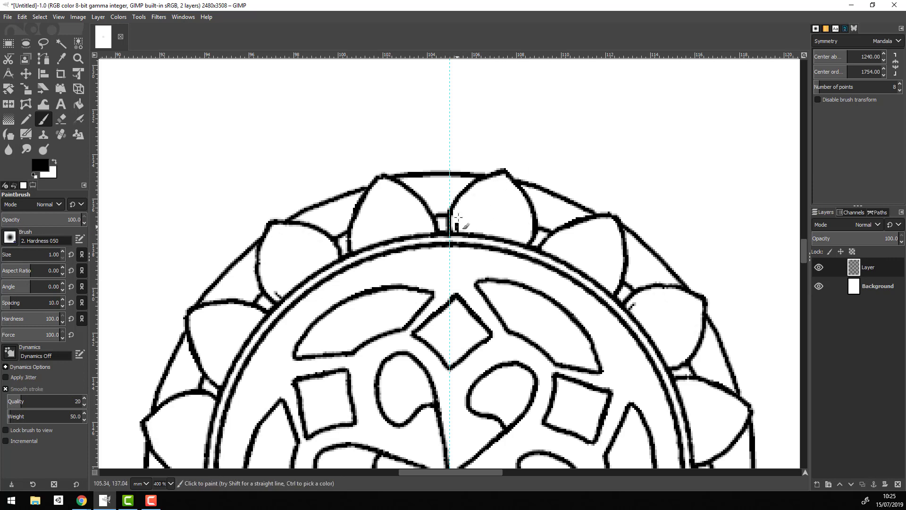
left_click_drag(455, 222, 503, 171)
key("ctrl+z")
Step: Fill the top petal with thin curved veins running from tip to base
left_click_drag(498, 194, 463, 225)
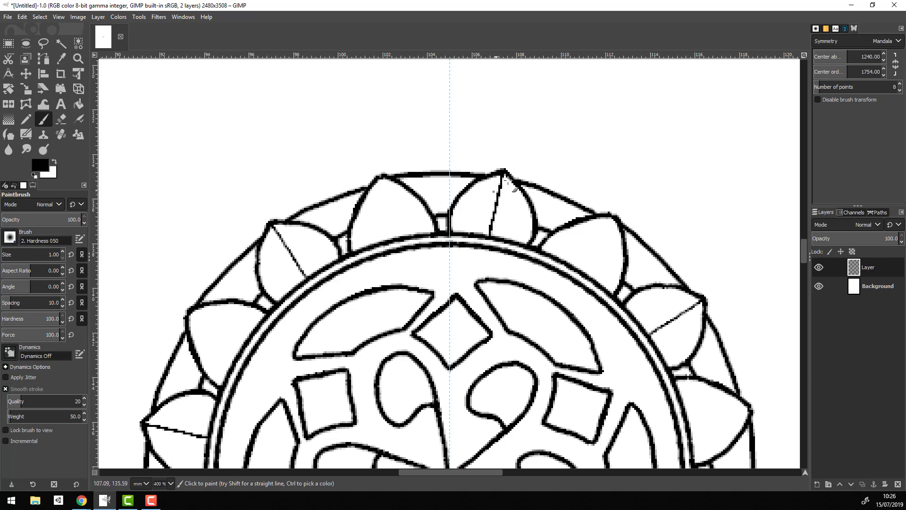
left_click_drag(506, 179, 456, 226)
left_click_drag(504, 175, 520, 236)
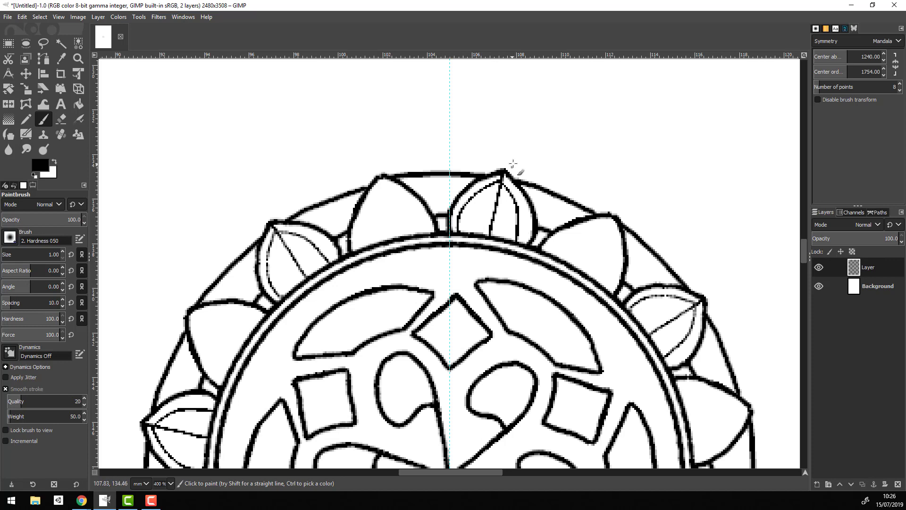
key("ctrl+z")
left_click_drag(505, 176, 524, 232)
left_click_drag(500, 182, 465, 227)
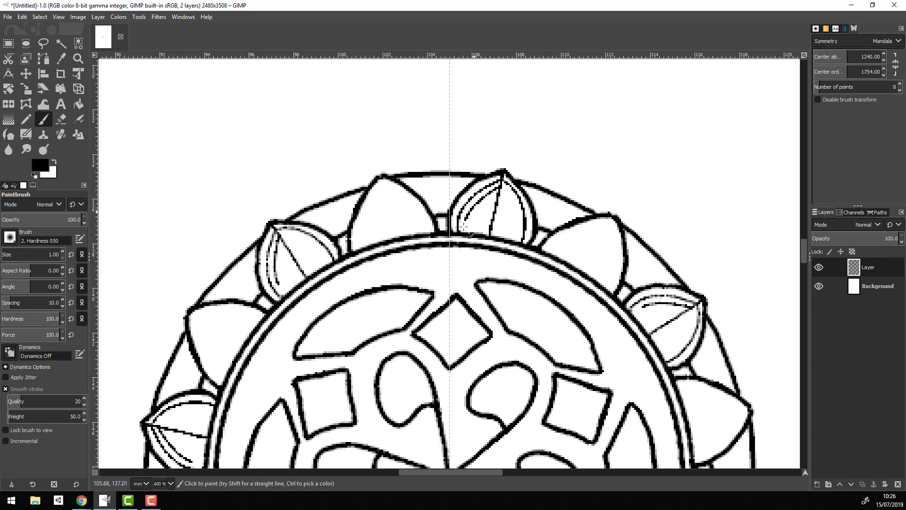
left_click_drag(508, 198, 519, 227)
key("ctrl+z")
left_click_drag(503, 179, 517, 234)
mouse_move(491, 200)
left_mouse_down()
mouse_move(470, 235)
mouse_move(519, 239)
mouse_move(480, 232)
mouse_move(501, 237)
left_mouse_up()
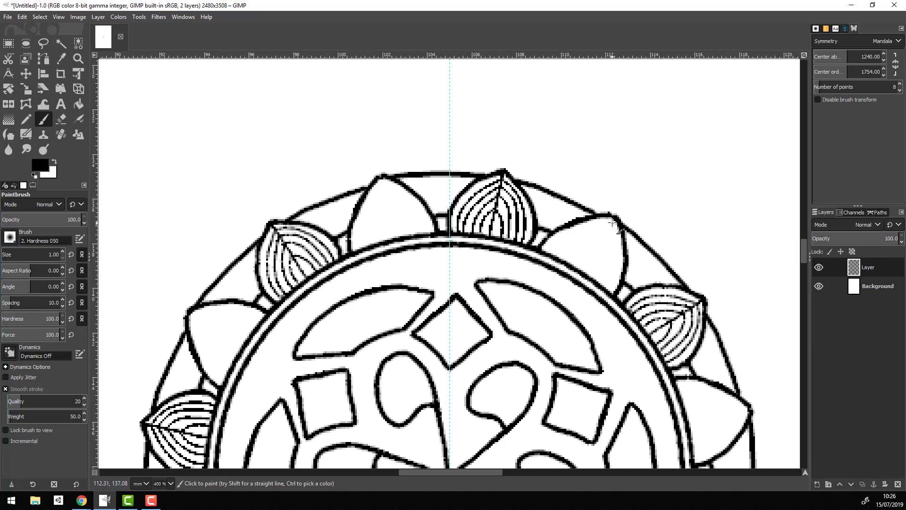
Step: Add curved veins to the right and top-left petals, then zoom out
left_click_drag(613, 218, 583, 269)
key("ctrl+z")
mouse_move(614, 217)
left_mouse_down()
mouse_move(621, 272)
mouse_move(611, 293)
left_mouse_up()
left_click_drag(383, 180, 360, 253)
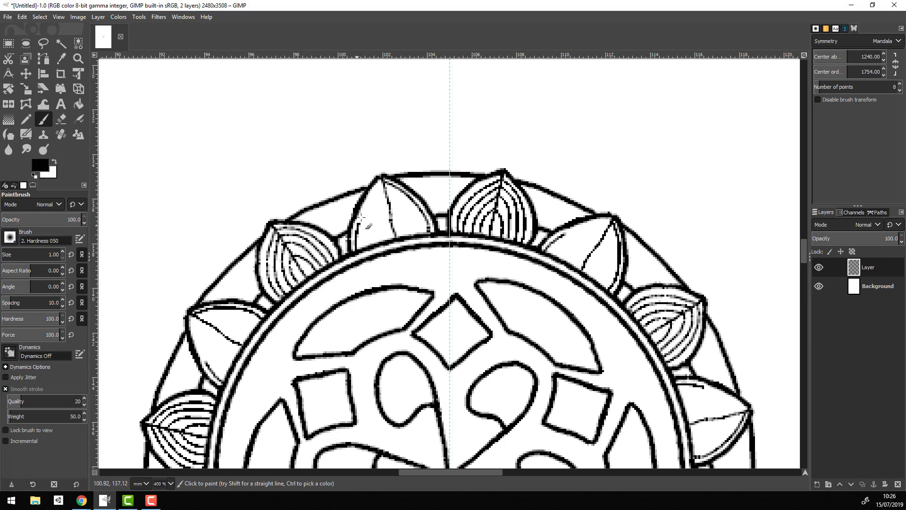
left_click_drag(385, 185, 367, 248)
mouse_move(408, 203)
left_mouse_down()
mouse_move(425, 232)
mouse_move(368, 249)
left_mouse_up()
mouse_move(386, 194)
left_mouse_down()
mouse_move(415, 233)
mouse_move(392, 208)
mouse_move(408, 231)
mouse_move(402, 234)
left_mouse_up()
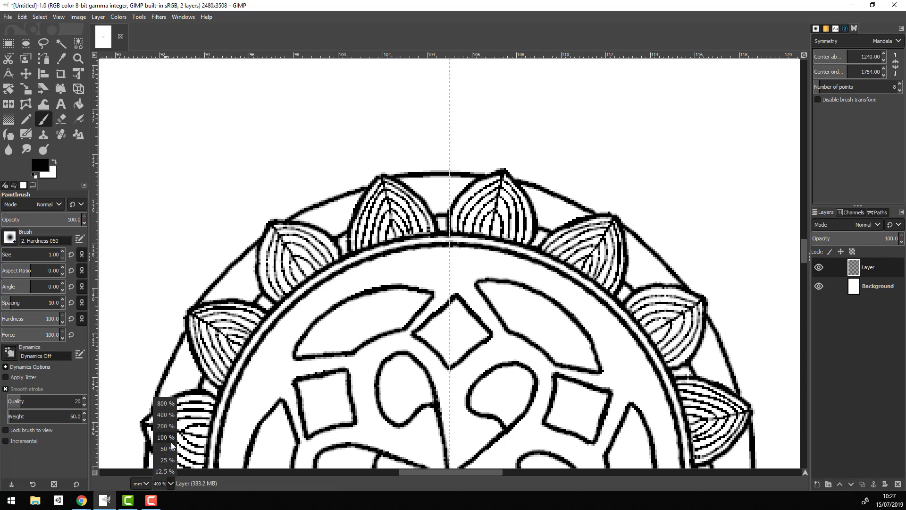
key("1")
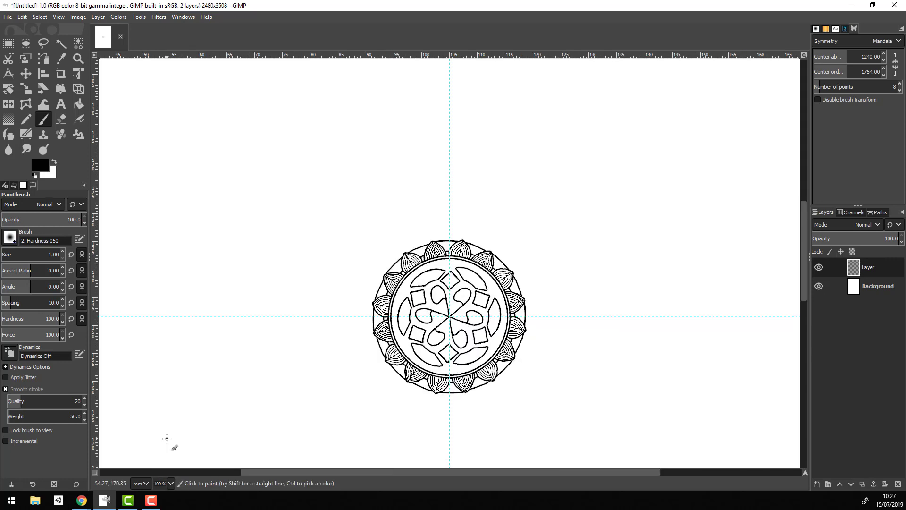
Step: At 200% zoom, paint two concentric circles around the mandala with a size-2 brush and 100-point symmetry
left_click(170, 482)
left_click(170, 421)
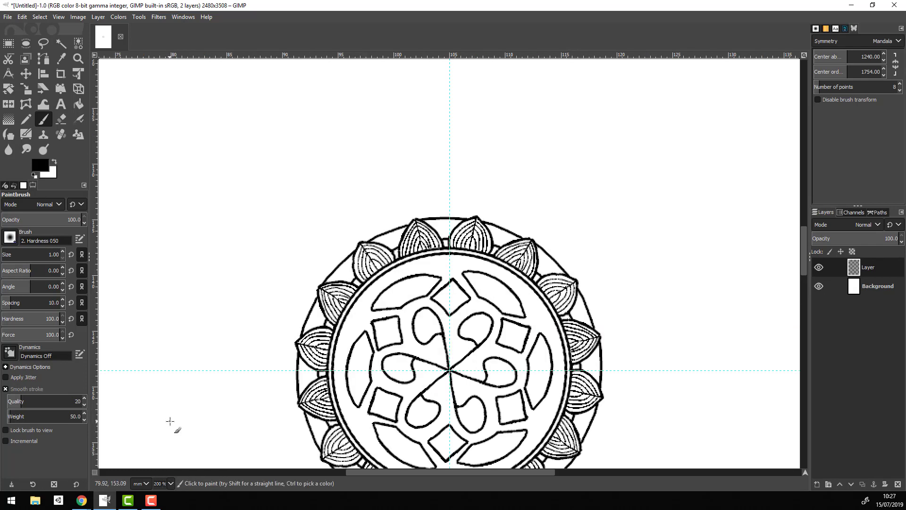
left_click(891, 87)
type("34")
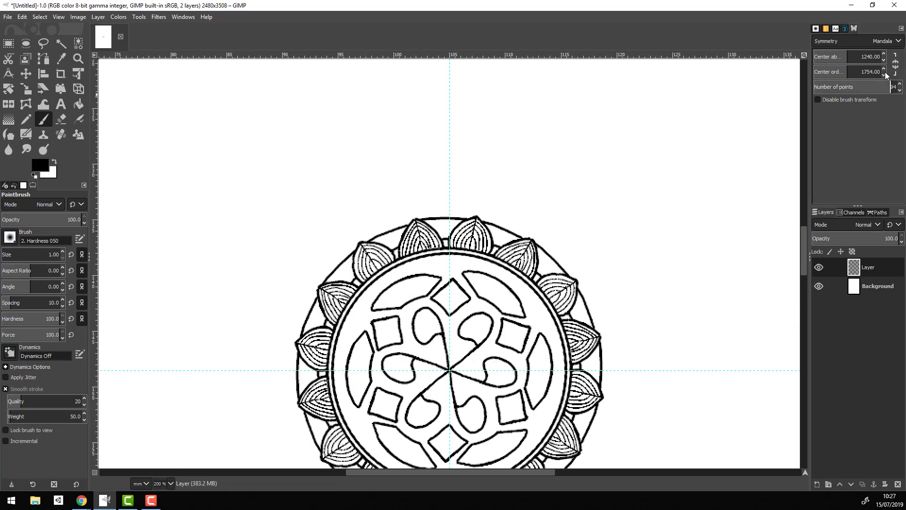
key("Return")
key("bracketright")
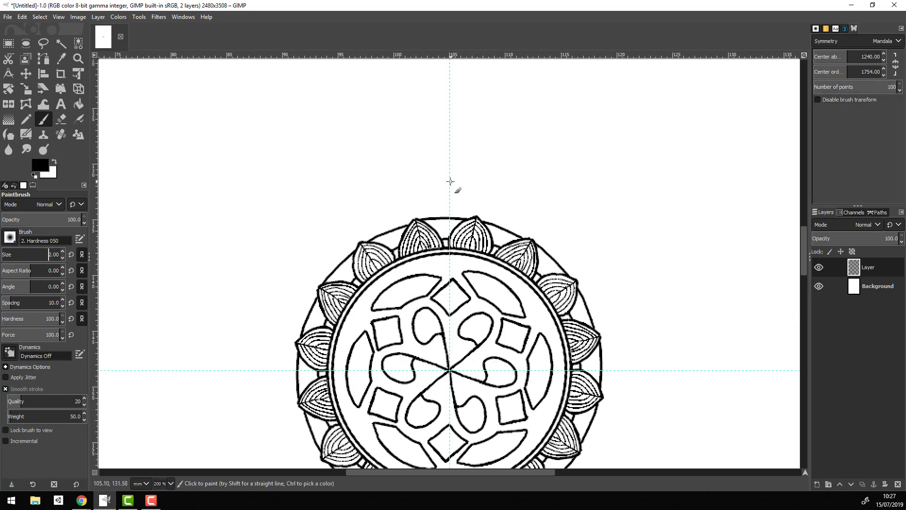
left_click(450, 181)
left_click(456, 173)
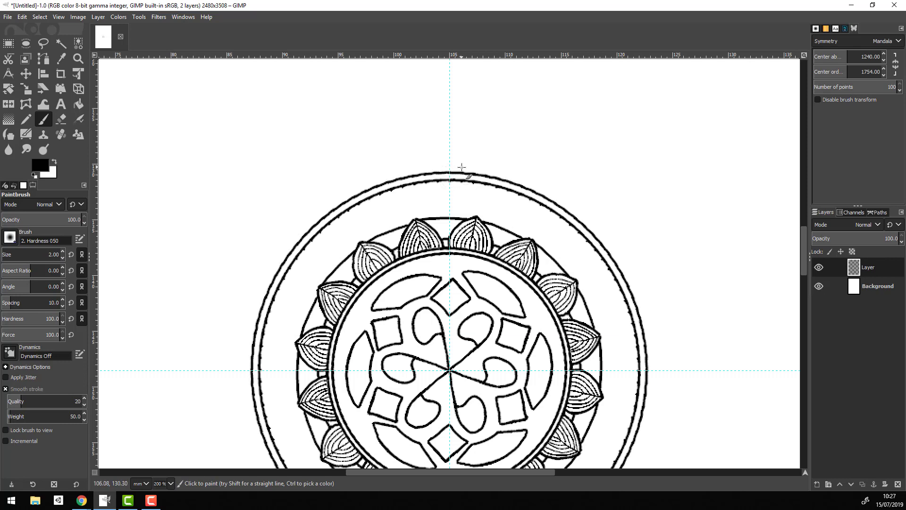
Step: Divide the band between the circles with 24 radial spokes, after a 20-spoke trial
left_click(892, 87)
type("25")
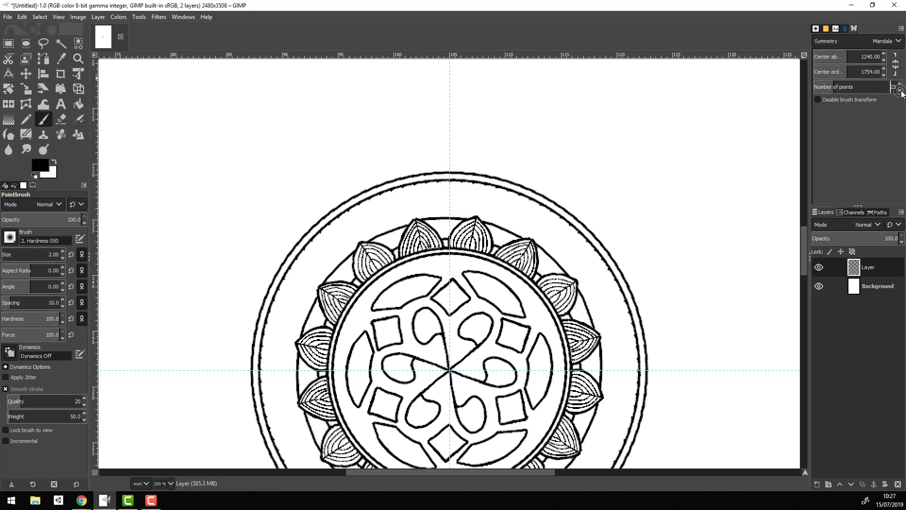
left_click(900, 91)
left_click_drag(450, 181, 450, 217)
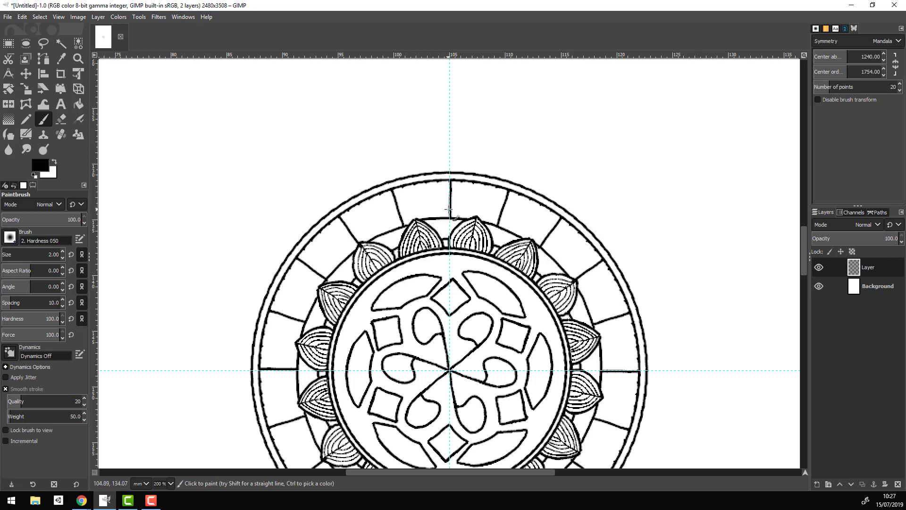
key("ctrl+z")
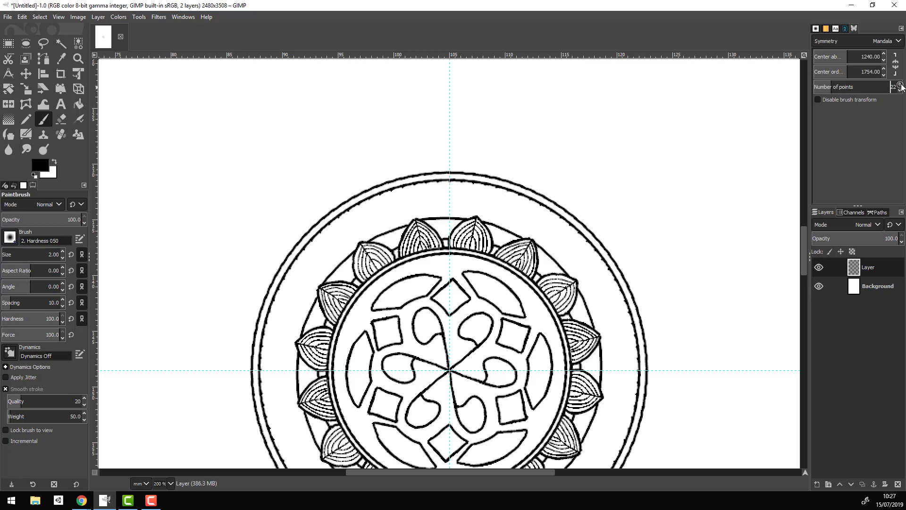
left_click(900, 84)
left_click_drag(452, 180, 450, 213)
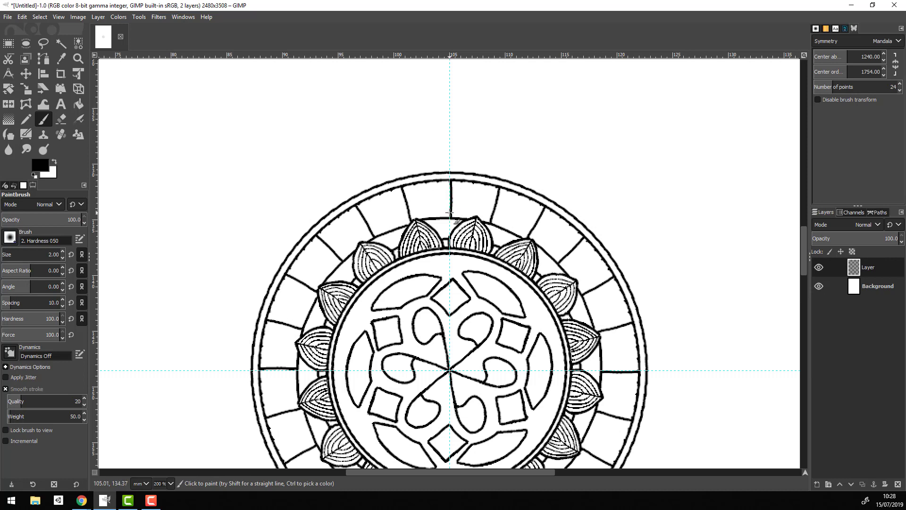
scroll(576, 332, "down", 3)
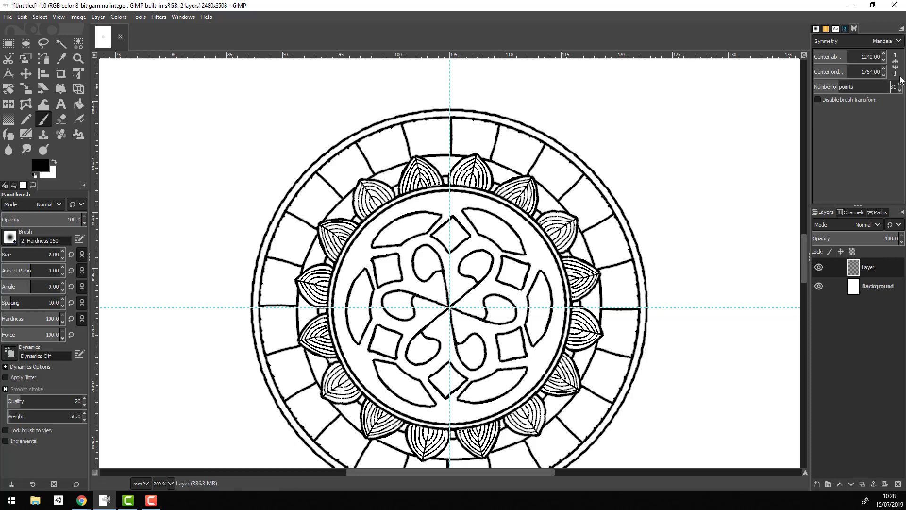
Step: Paint a trial ring of 32 outer petals with curved rays, inner loops and ovals
scroll(805, 252, "up", 5)
left_click_drag(451, 238, 466, 185)
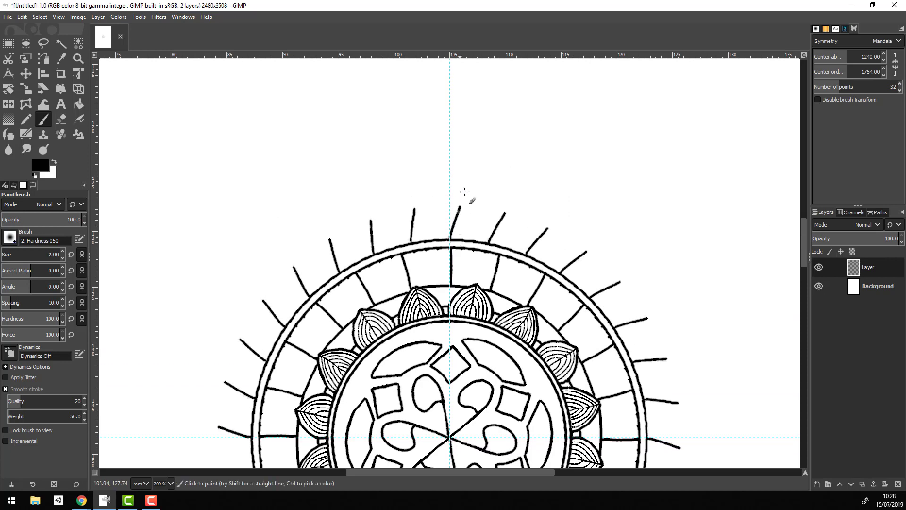
left_click_drag(489, 243, 477, 193)
key("ctrl+z")
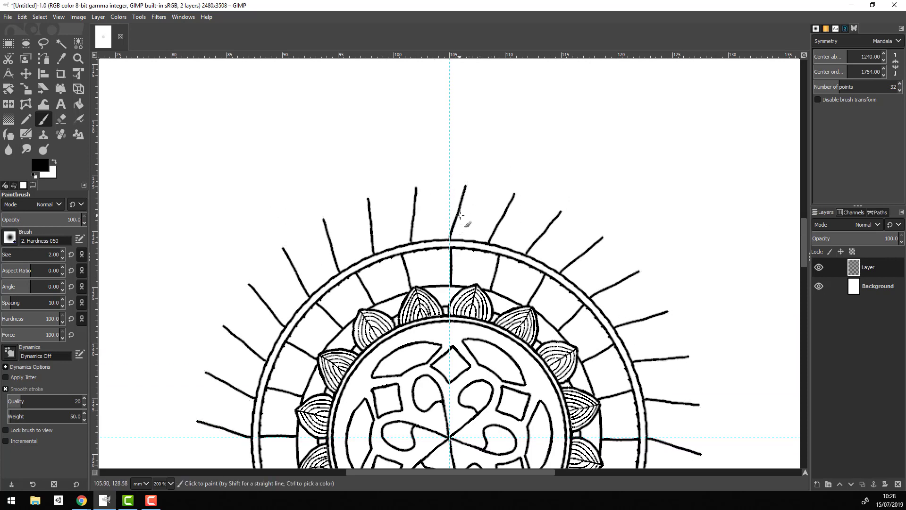
key("ctrl+z")
left_click_drag(450, 239, 475, 140)
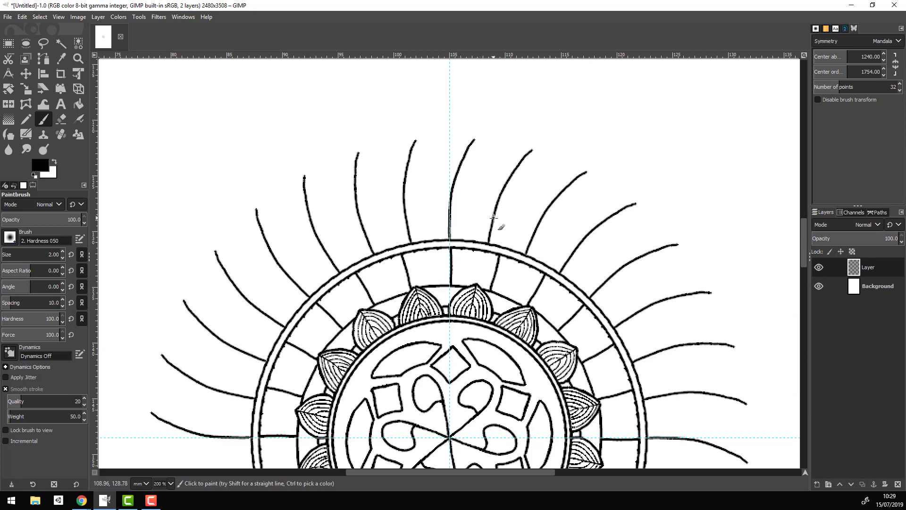
mouse_move(490, 233)
left_mouse_down()
mouse_move(495, 172)
mouse_move(474, 135)
mouse_move(473, 200)
left_mouse_up()
left_click_drag(487, 162, 479, 146)
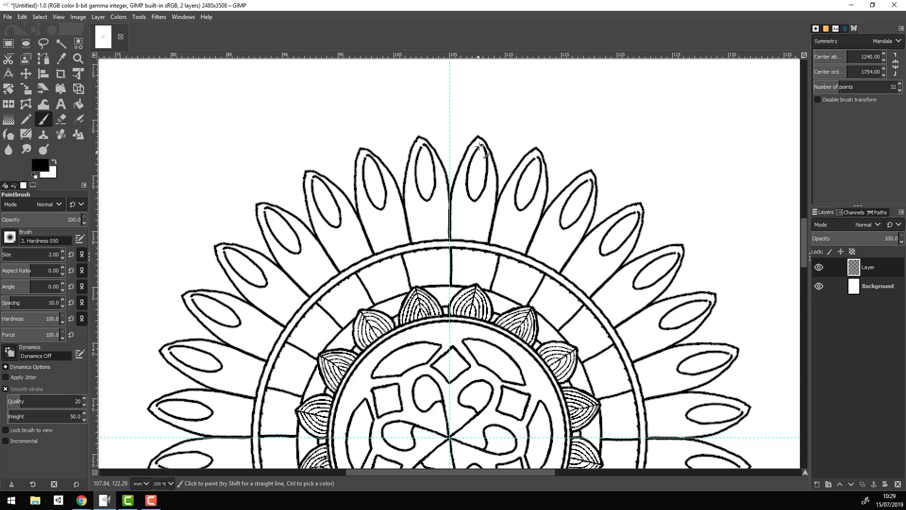
mouse_move(461, 201)
left_mouse_down()
mouse_move(483, 208)
mouse_move(485, 194)
left_mouse_up()
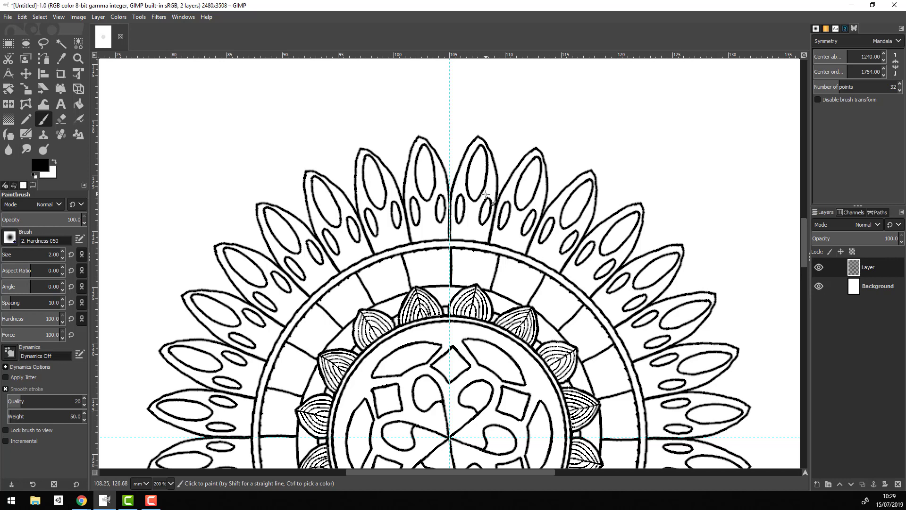
Step: Zoom out to 100% and undo the trial petal ring
left_click(171, 483)
left_click(173, 436)
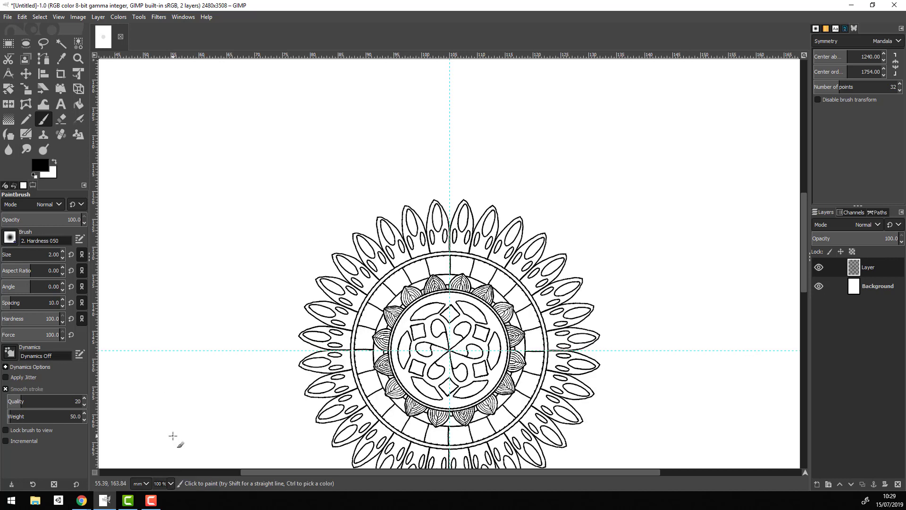
key("ctrl+z")
key("ctrl+z")
key("ctrl+z")
key("ctrl+z")
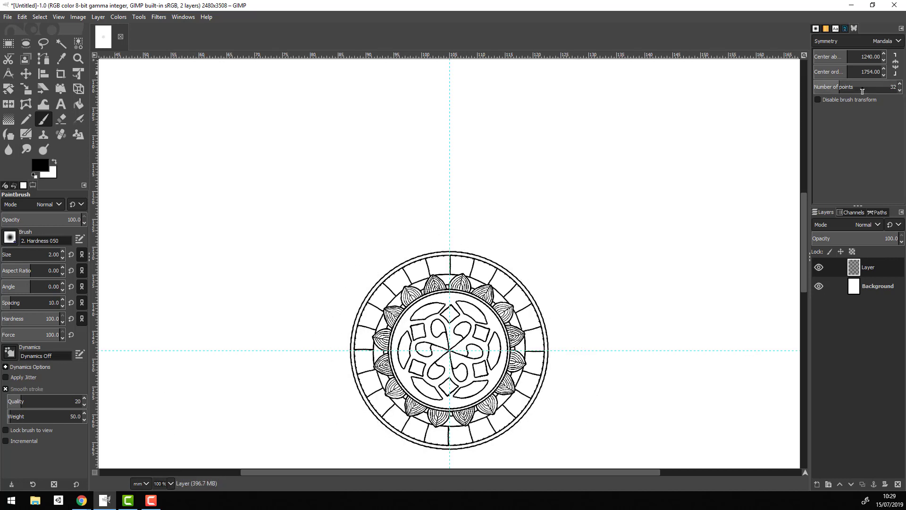
Step: Set symmetry to 16 points, zoom to 200%, and outline a ring of petals
left_click_drag(862, 91, 831, 91)
left_click(171, 483)
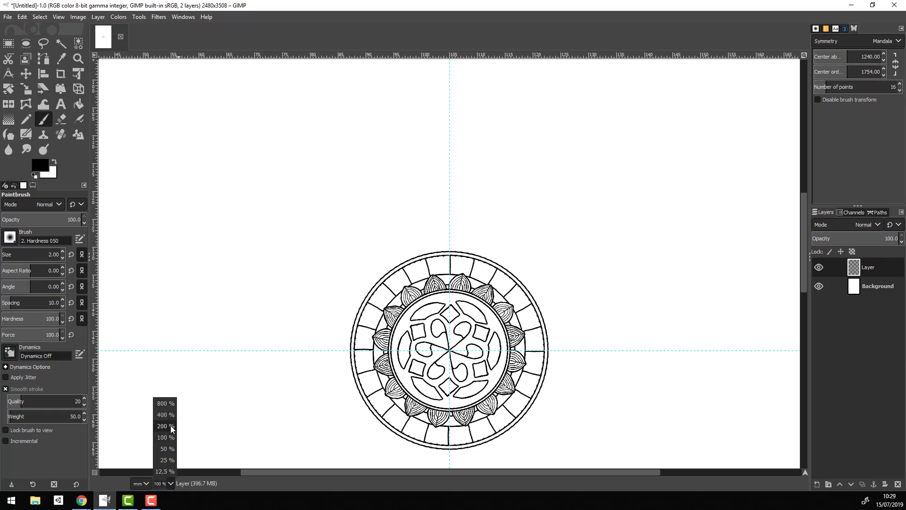
left_click(171, 426)
left_click_drag(450, 377, 496, 273)
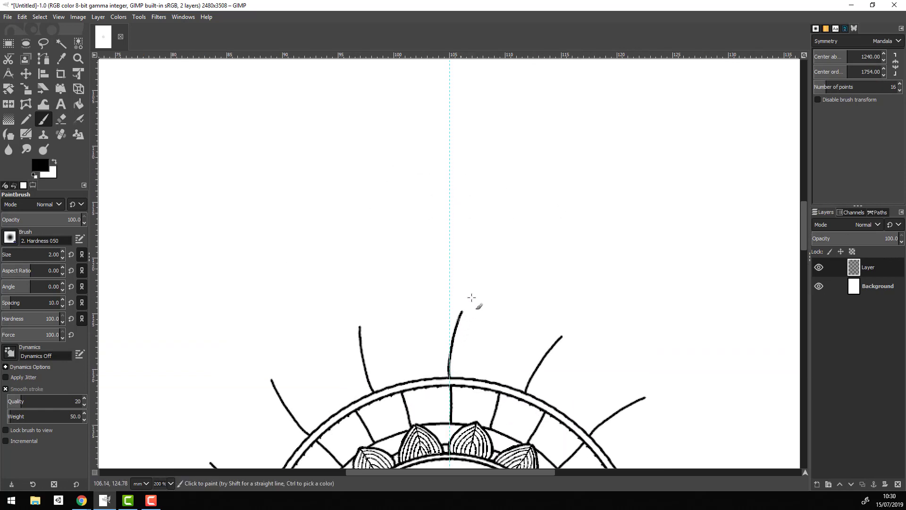
key("ctrl+z")
mouse_move(450, 377)
left_mouse_down()
mouse_move(465, 320)
mouse_move(508, 259)
left_mouse_up()
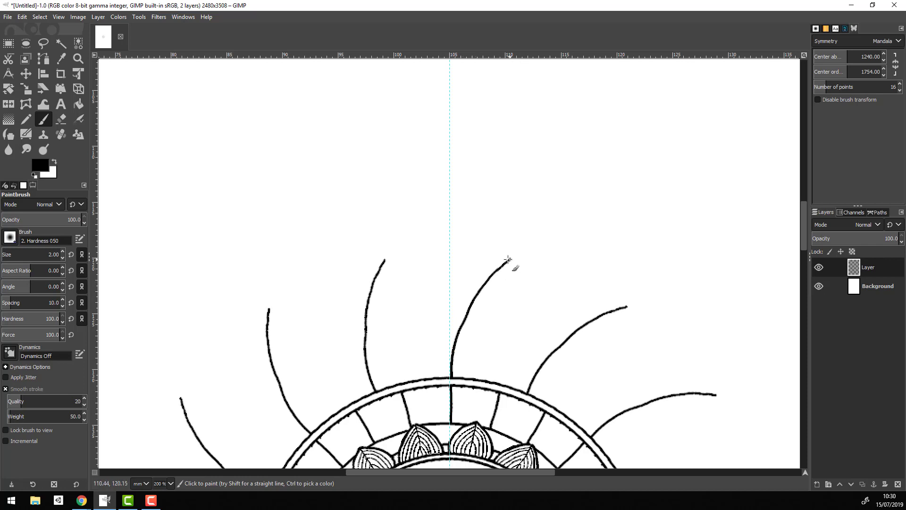
left_click_drag(531, 377, 508, 254)
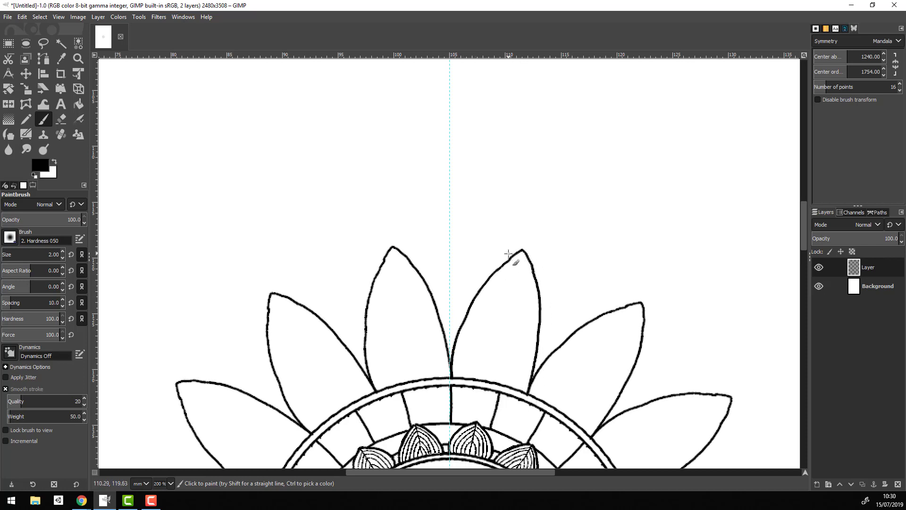
Step: Fill each petal with small circles, a C-shaped mark and oval loops
left_click_drag(521, 269, 523, 261)
key("ctrl+z")
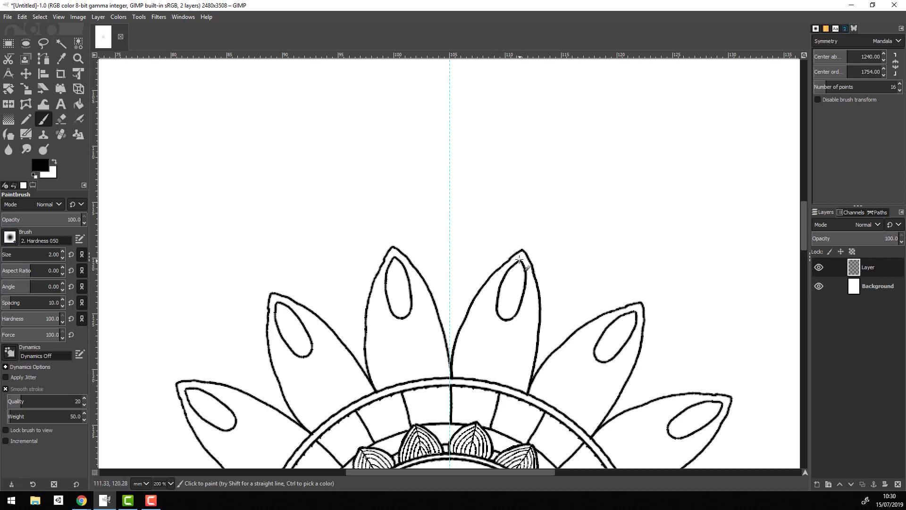
left_click_drag(480, 301, 481, 302)
left_click_drag(529, 319, 529, 319)
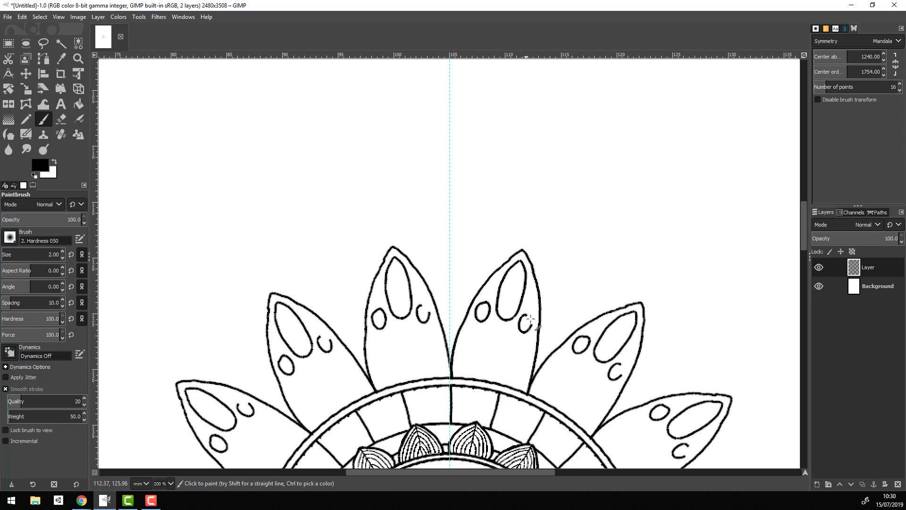
left_click_drag(462, 356, 463, 355)
left_click_drag(522, 366, 518, 366)
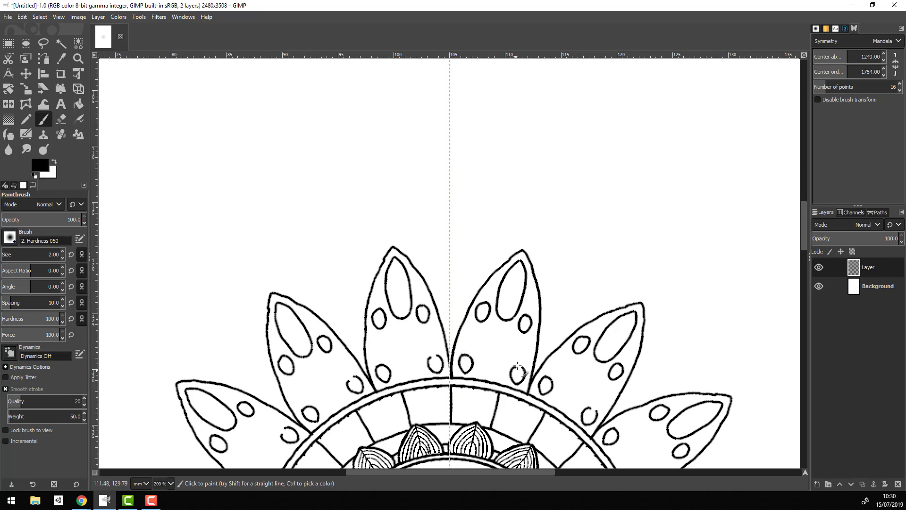
mouse_move(501, 331)
left_mouse_down()
mouse_move(491, 369)
mouse_move(498, 329)
left_mouse_up()
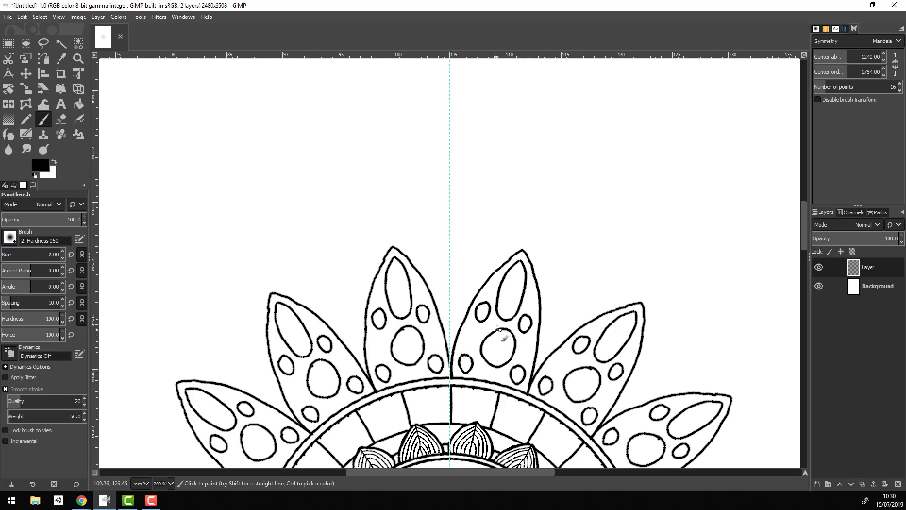
Step: Draw the first edge of a larger outer petal beyond the ring
scroll(498, 329, "up", 3)
scroll(396, 335, "up", 2)
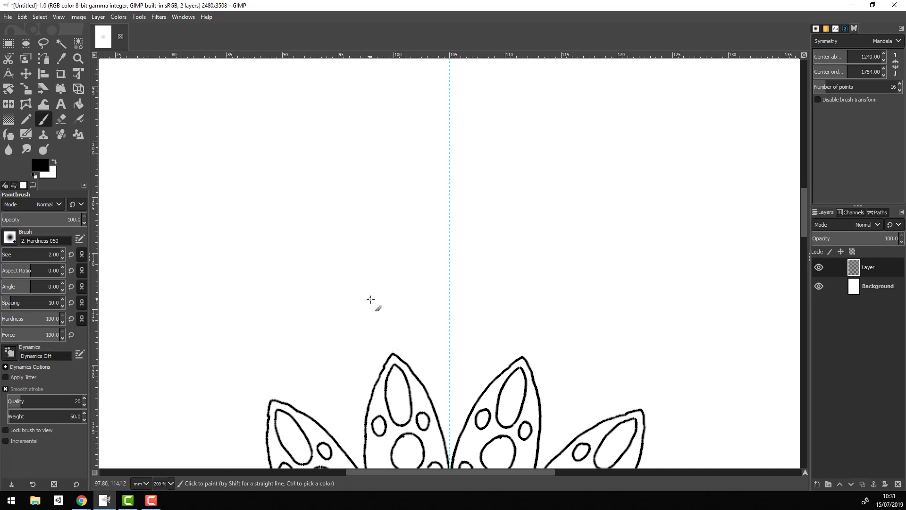
mouse_move(378, 296)
left_mouse_down()
mouse_move(415, 318)
mouse_move(472, 405)
left_mouse_up()
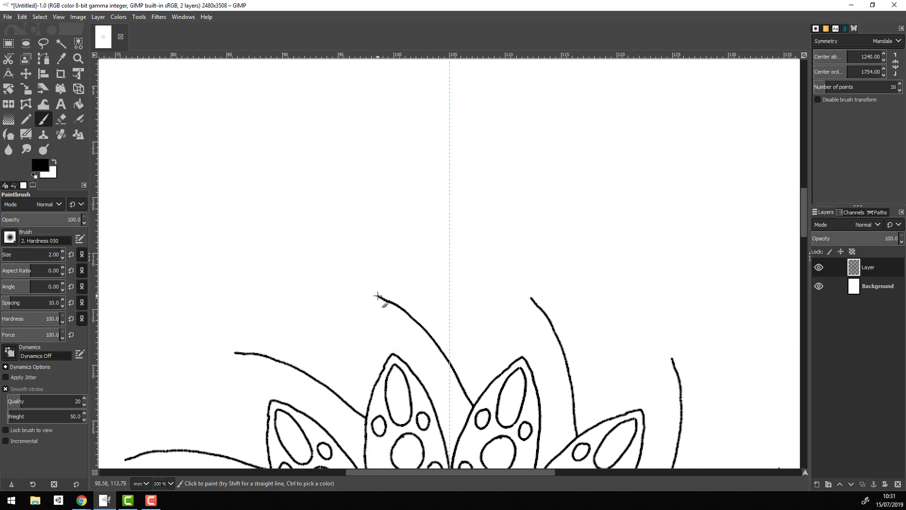
Step: Complete the outlines of the larger outer petals behind the spotted ones
left_click_drag(378, 296, 340, 396)
scroll(339, 391, "down", 6)
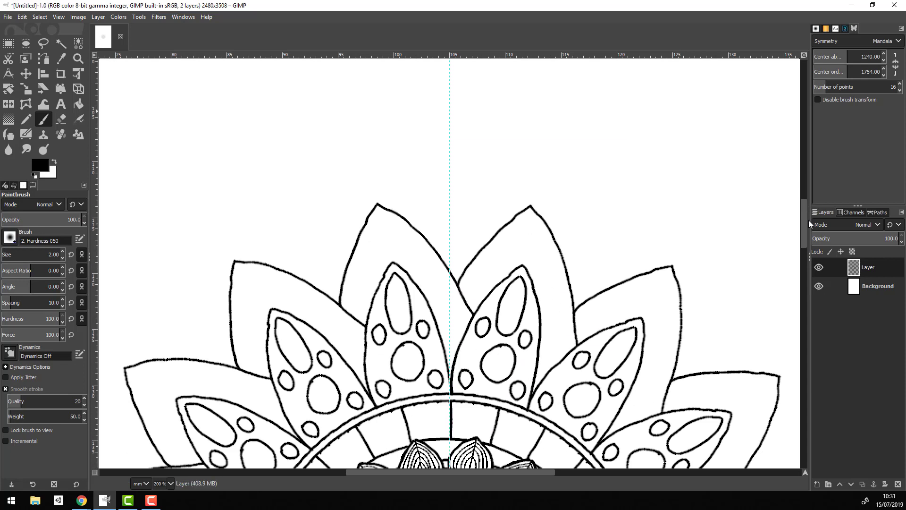
scroll(528, 136, "down", 1)
mouse_move(529, 137)
left_mouse_down()
mouse_move(556, 182)
mouse_move(570, 279)
left_mouse_up()
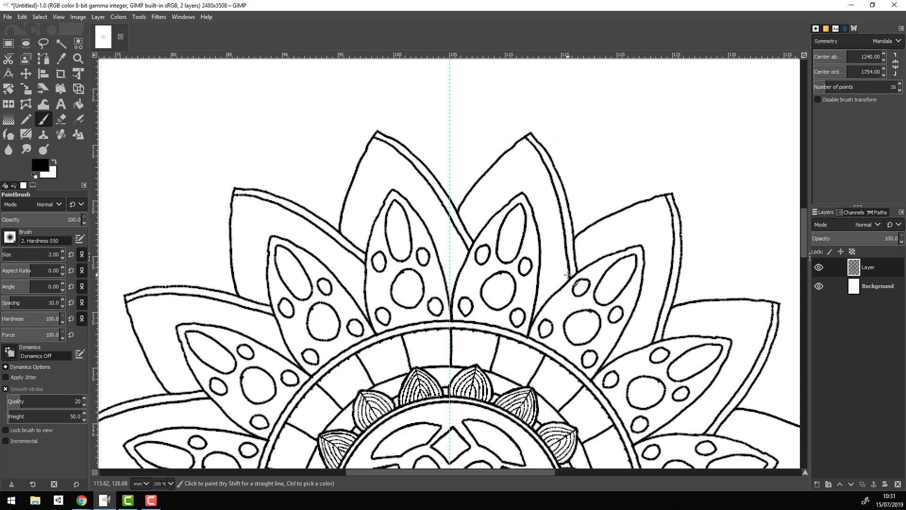
Step: With brush size 4, stroke bold right edges on the inner and outer petals, then zoom to 100%
left_click(62, 252)
left_click(62, 252)
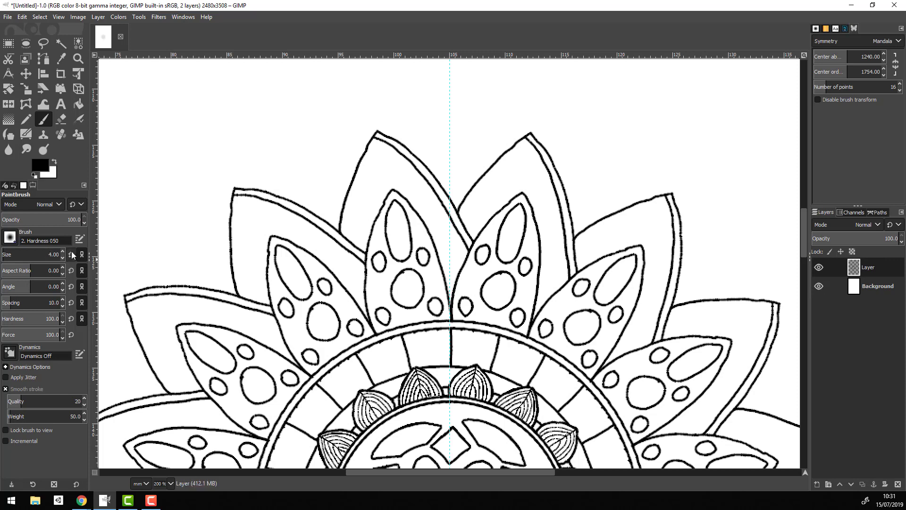
mouse_move(525, 195)
left_mouse_down()
mouse_move(539, 238)
mouse_move(529, 333)
left_mouse_up()
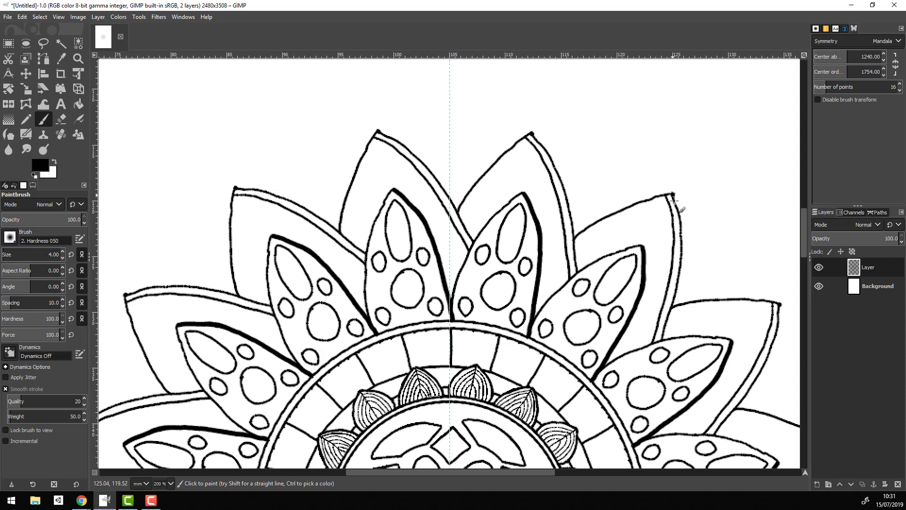
left_click_drag(674, 195, 684, 246)
key("ctrl+z")
left_click_drag(674, 193, 678, 297)
key("ctrl+z")
left_click_drag(675, 194, 682, 225)
key("ctrl+z")
mouse_move(674, 194)
left_mouse_down()
mouse_move(683, 267)
mouse_move(665, 341)
left_mouse_up()
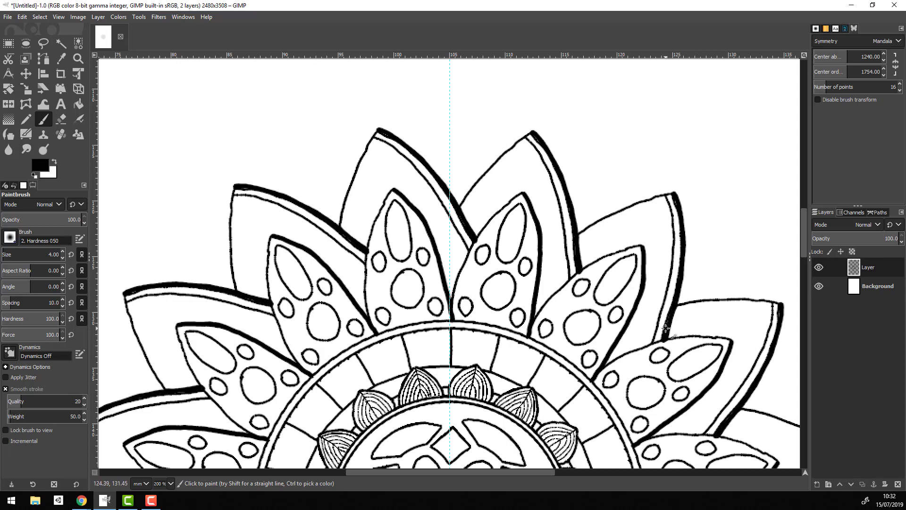
left_click(170, 483)
left_click(173, 440)
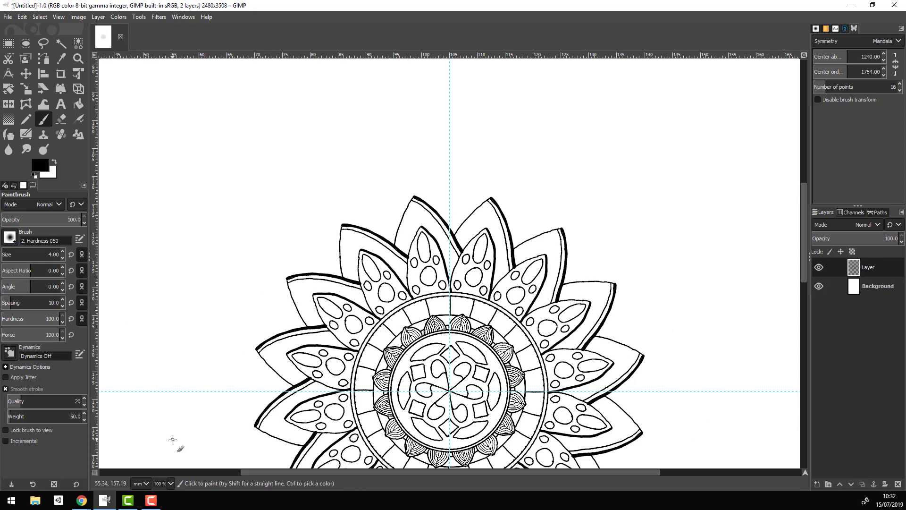
Step: Undo the thick petal edges, return the brush to size 2, and zoom to 50%
key("ctrl+z")
key("ctrl+z")
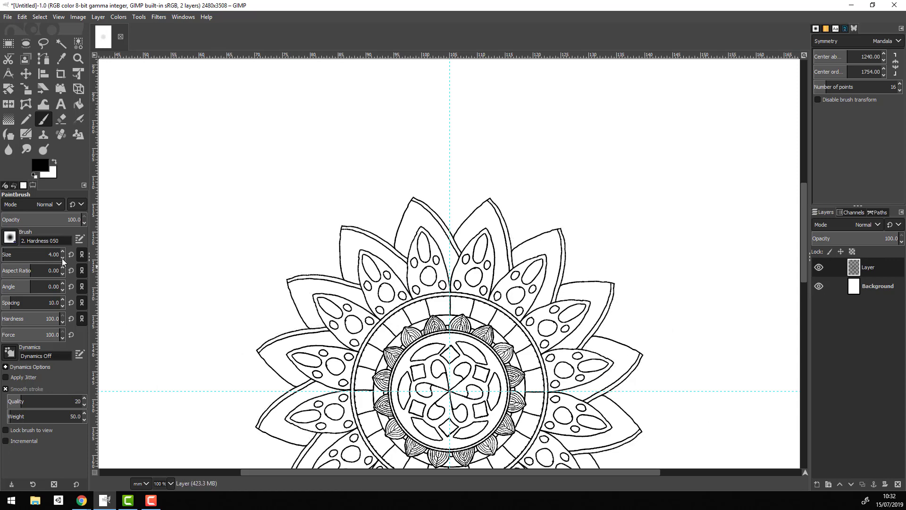
left_click(63, 257)
left_click(62, 258)
left_click_drag(805, 236, 806, 289)
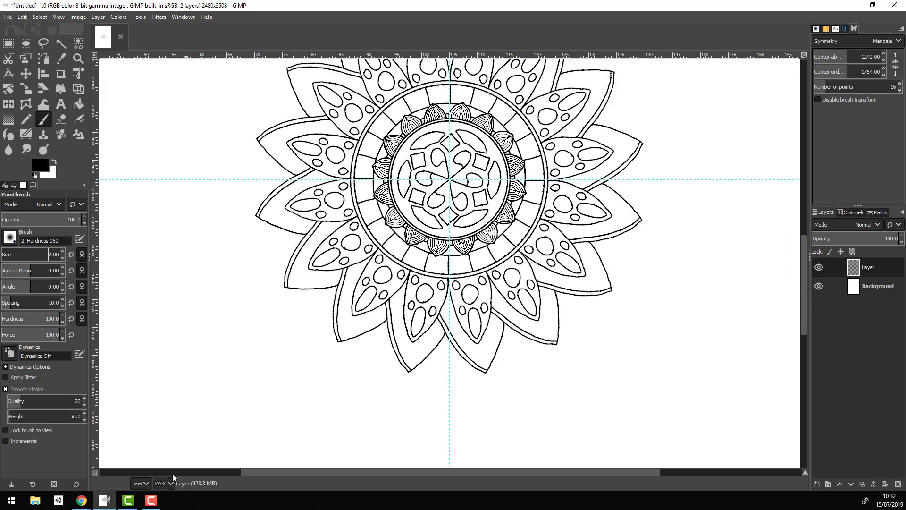
left_click(170, 483)
left_click(170, 450)
left_click_drag(805, 330, 805, 286)
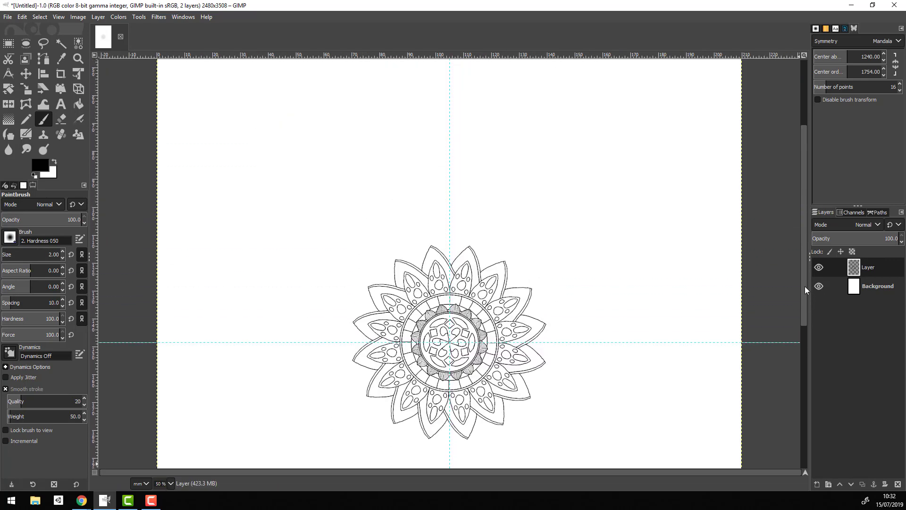
Step: Zoom back to 200% and set symmetry to 100 points
left_click(166, 484)
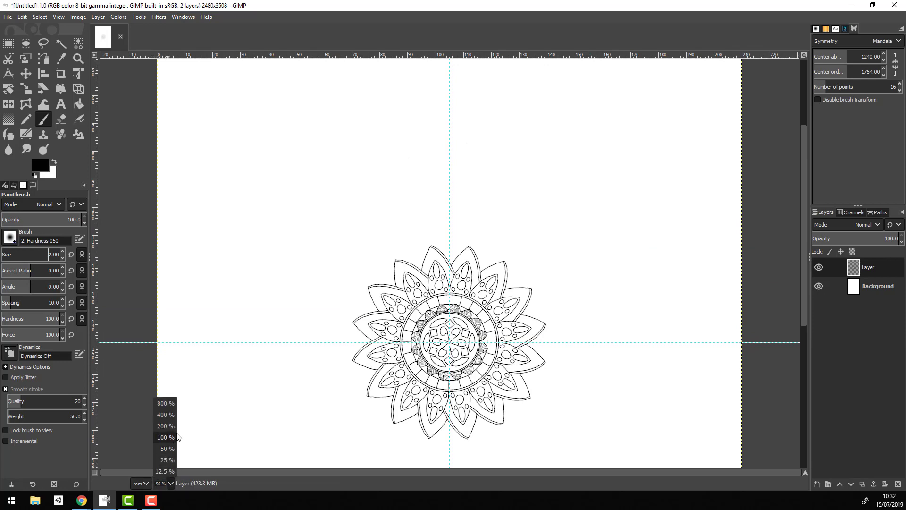
left_click(168, 433)
left_click_drag(809, 239, 808, 228)
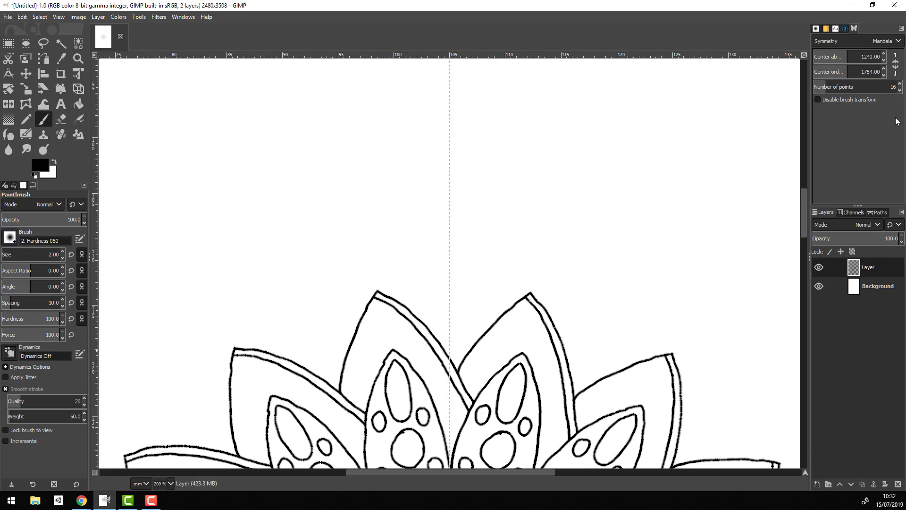
left_click(888, 86)
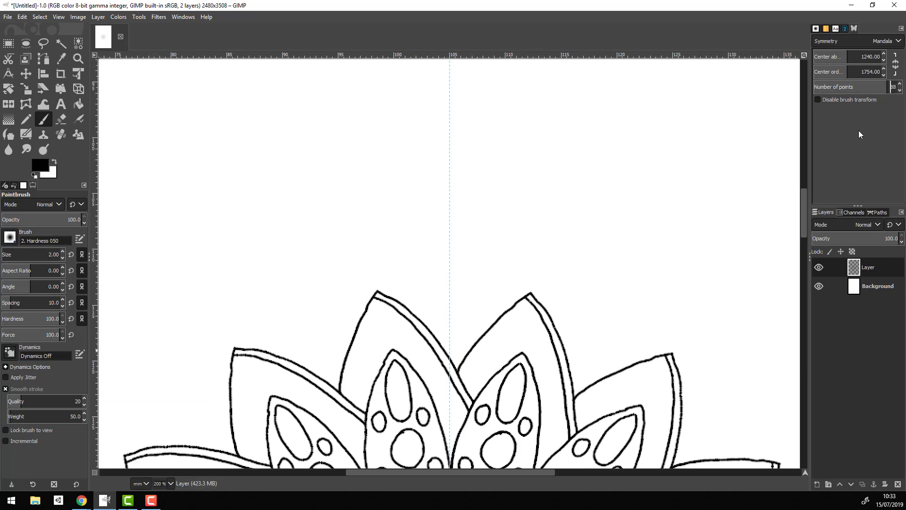
type("100")
Step: Draw a twisted rope ring of looping curves above the petals, discarding trial arcs
mouse_move(449, 211)
left_mouse_down()
mouse_move(485, 217)
mouse_move(482, 209)
left_mouse_up()
key("ctrl+z")
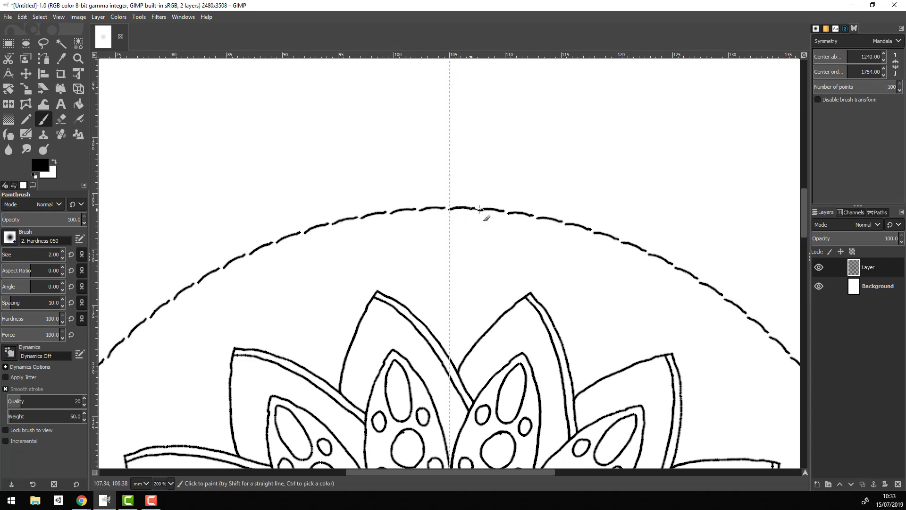
left_click_drag(452, 152, 484, 153)
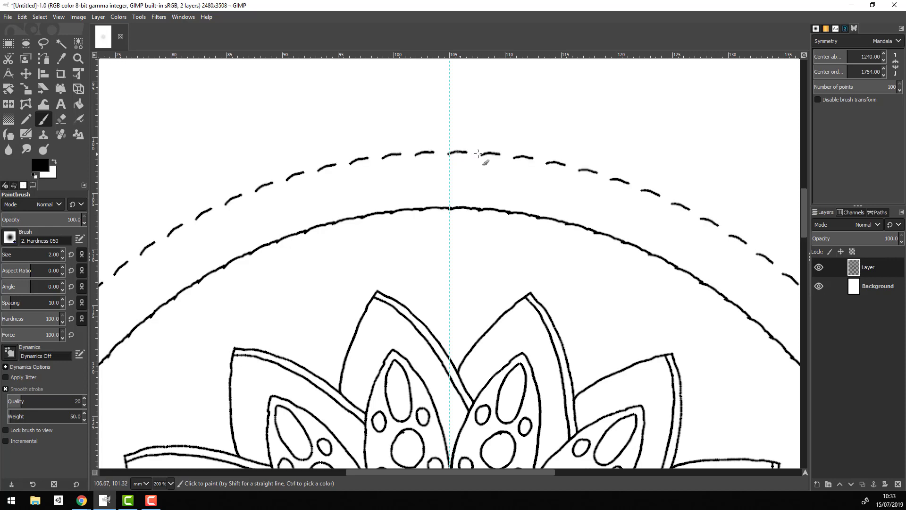
key("ctrl+z")
key("ctrl+z")
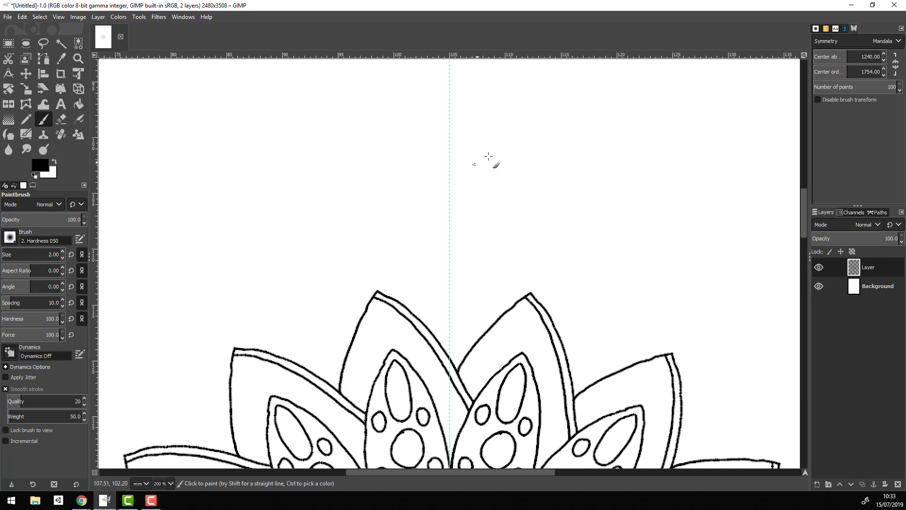
left_click_drag(491, 153, 457, 202)
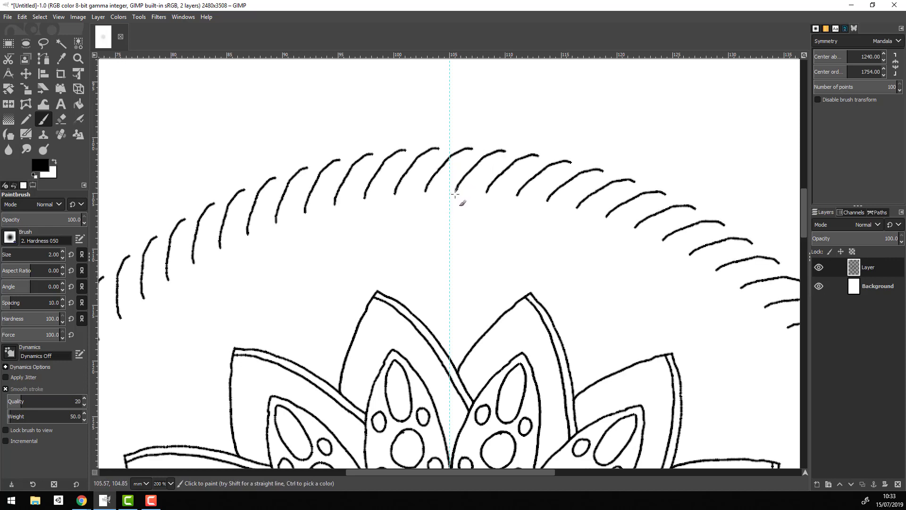
left_click_drag(437, 149, 450, 152)
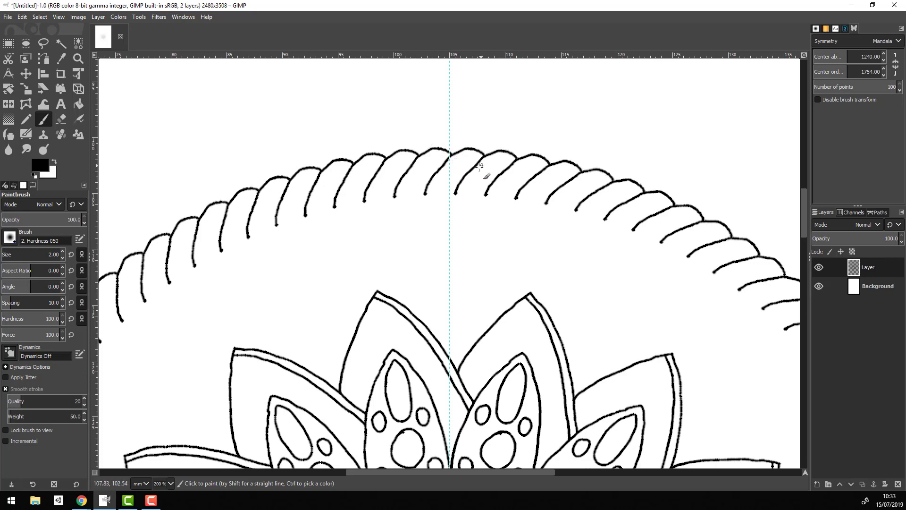
mouse_move(425, 193)
left_mouse_down()
mouse_move(439, 204)
mouse_move(455, 193)
left_mouse_up()
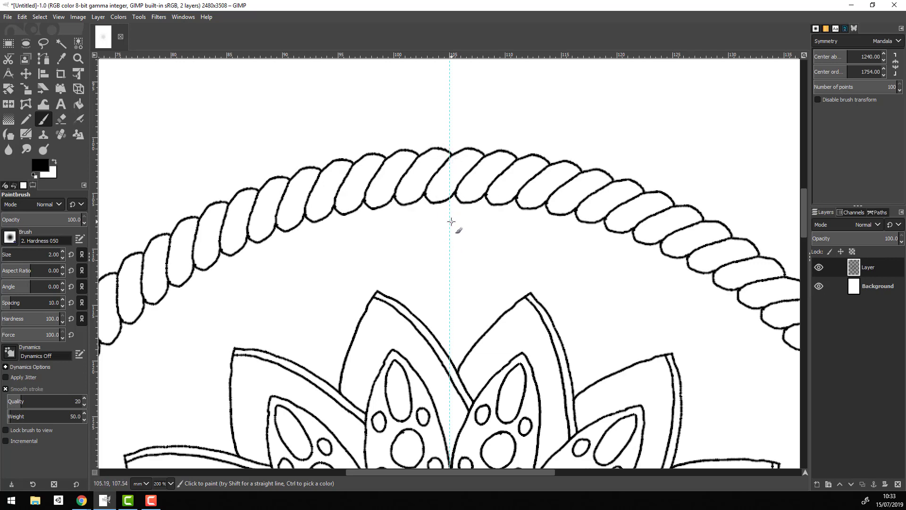
Step: Remove stray radial dashes and lower the symmetry point count
left_click_drag(449, 227, 446, 250)
key("ctrl+z")
triple_click(890, 86)
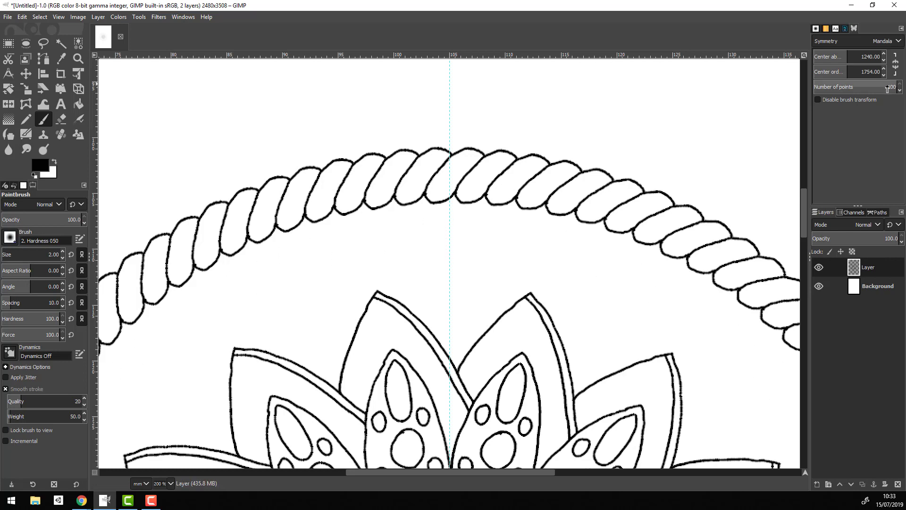
type("27")
left_click(828, 85)
Step: Set symmetry to 16 points, undo a trial stroke and redo the rope loops
left_click(900, 90)
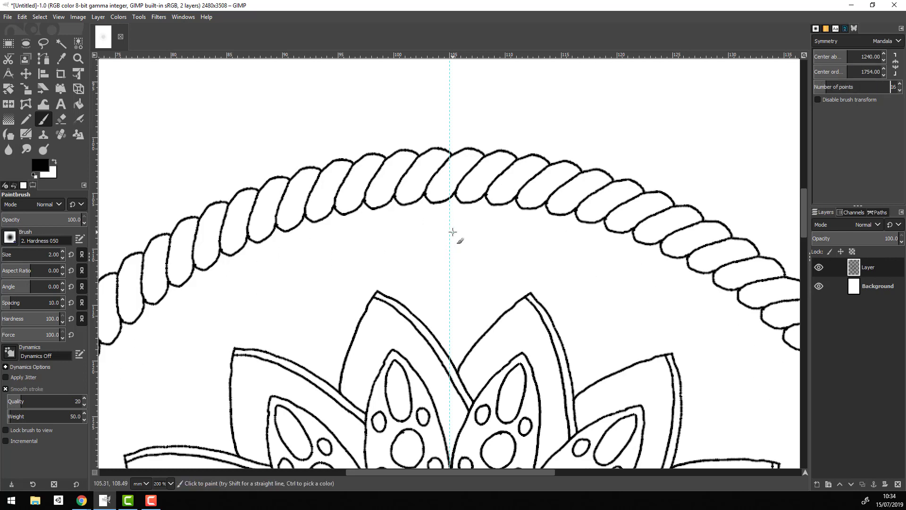
mouse_move(451, 225)
left_mouse_down()
mouse_move(429, 297)
mouse_move(482, 264)
mouse_move(427, 240)
mouse_move(462, 295)
mouse_move(461, 269)
mouse_move(462, 296)
left_mouse_up()
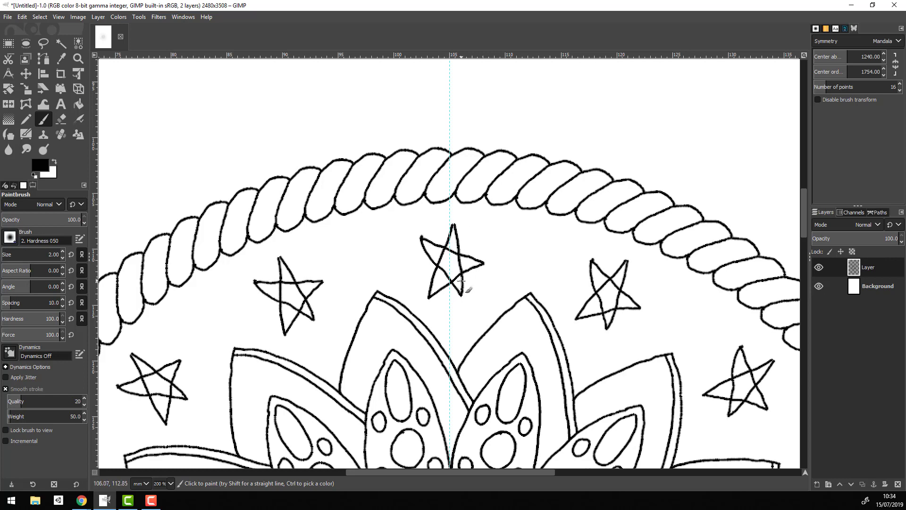
key("ctrl+z")
left_click(22, 16)
left_click(35, 37)
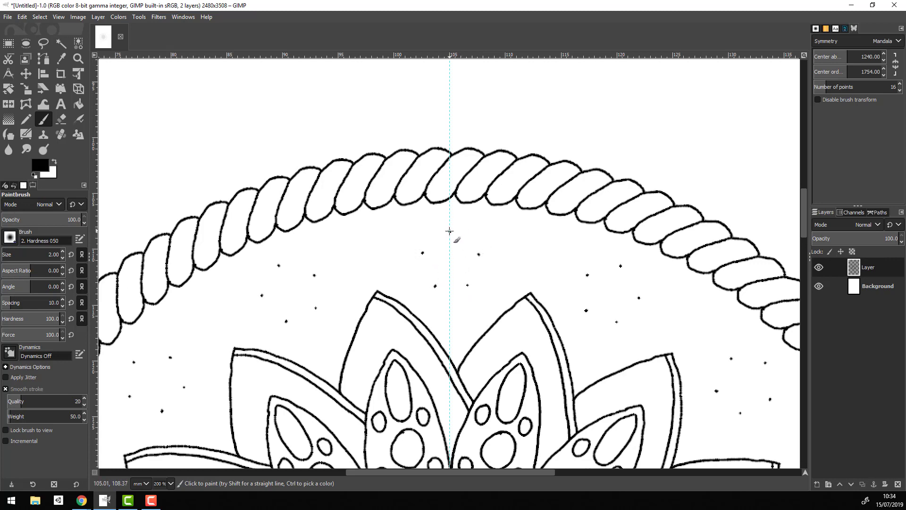
Step: Paint the mirrored five-pointed star strokes between the rope ring and petals
mouse_move(450, 231)
left_mouse_down()
mouse_move(435, 286)
mouse_move(479, 254)
mouse_move(467, 285)
left_mouse_up()
left_click_drag(261, 295, 306, 305)
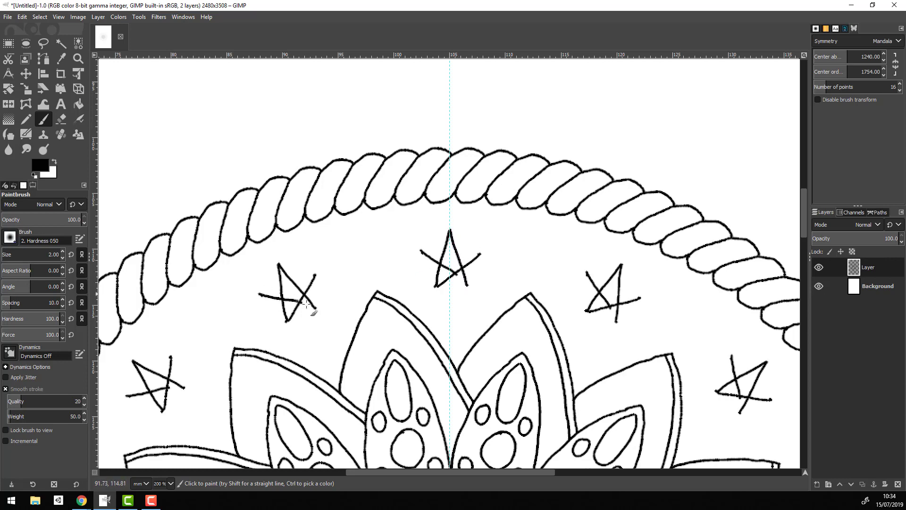
left_click_drag(595, 275, 634, 296)
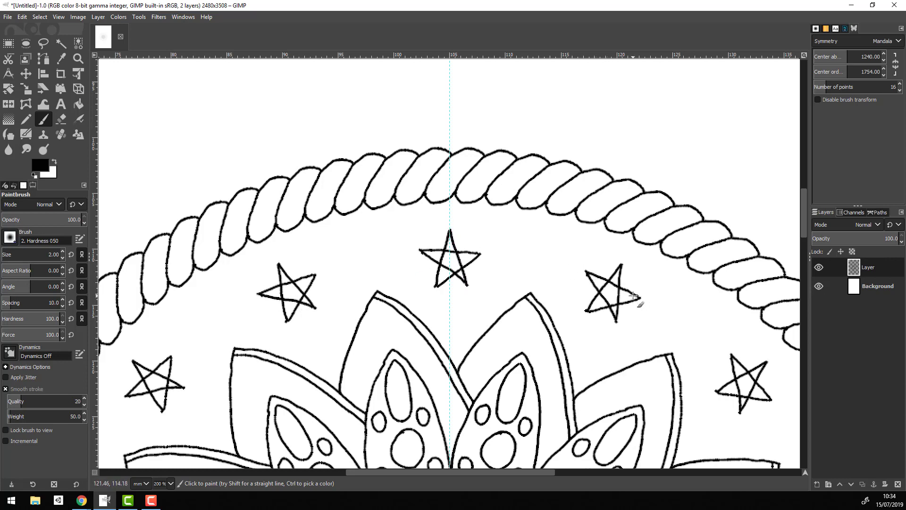
Step: Erase stray marks and inner lines to tidy the stars
left_click(57, 120)
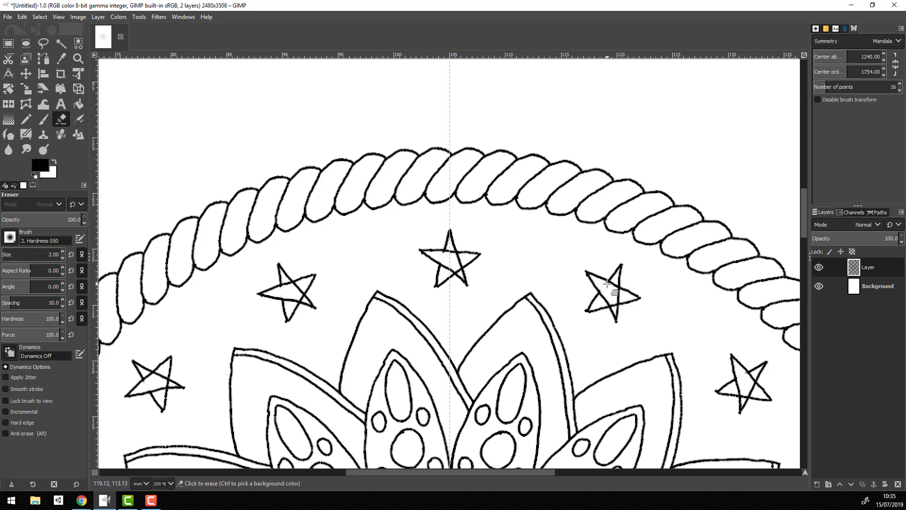
left_click(614, 282)
left_click_drag(617, 305, 620, 297)
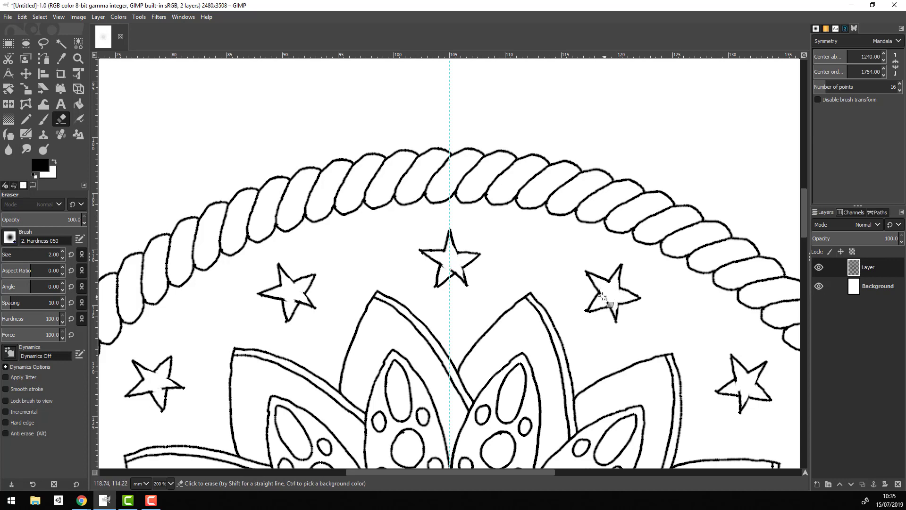
left_click(43, 119)
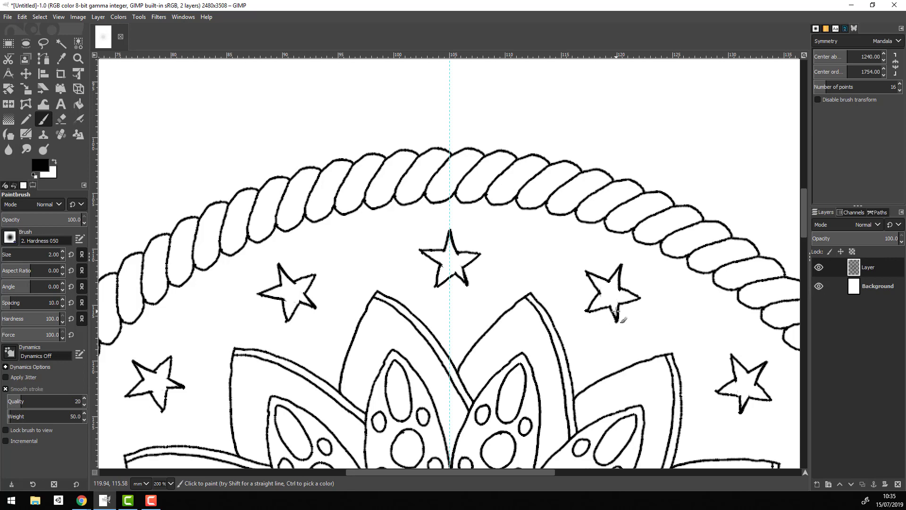
key("shift+e")
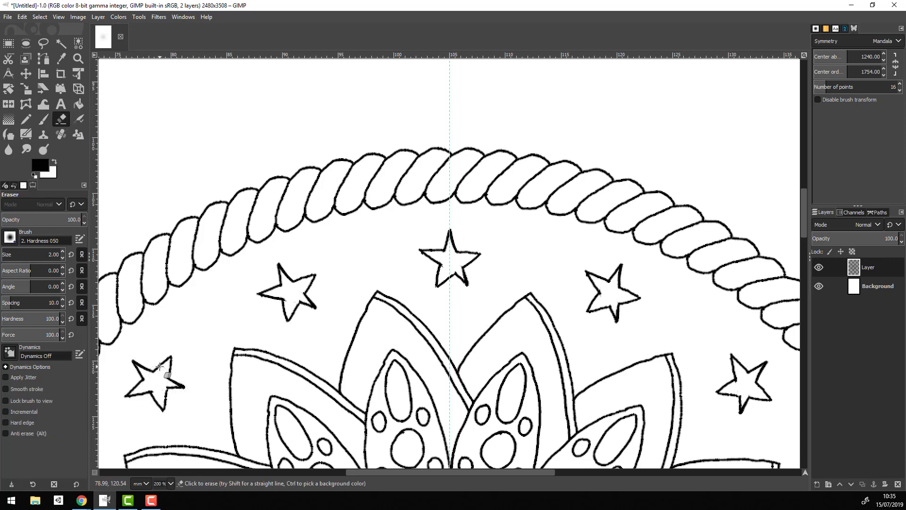
Step: Check the whole mandala at 50% zoom, then return to 200%
left_click(43, 118)
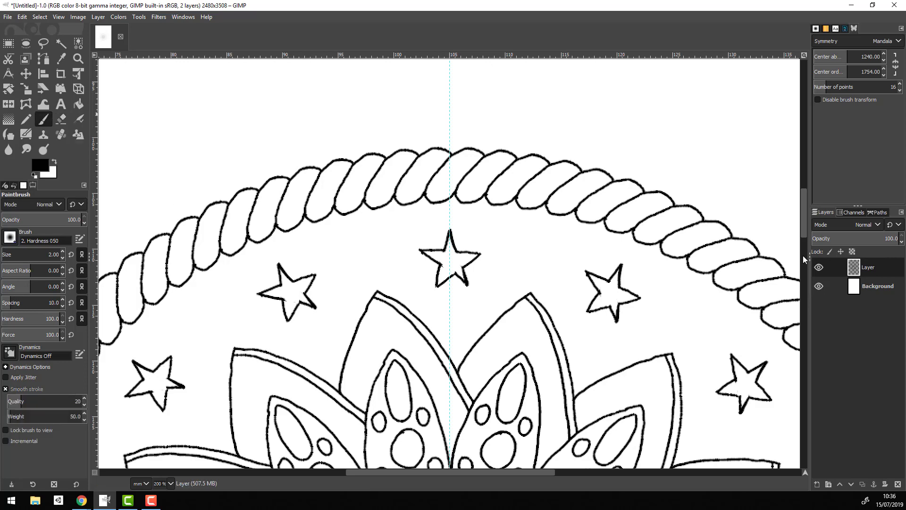
left_click(171, 483)
left_click(169, 449)
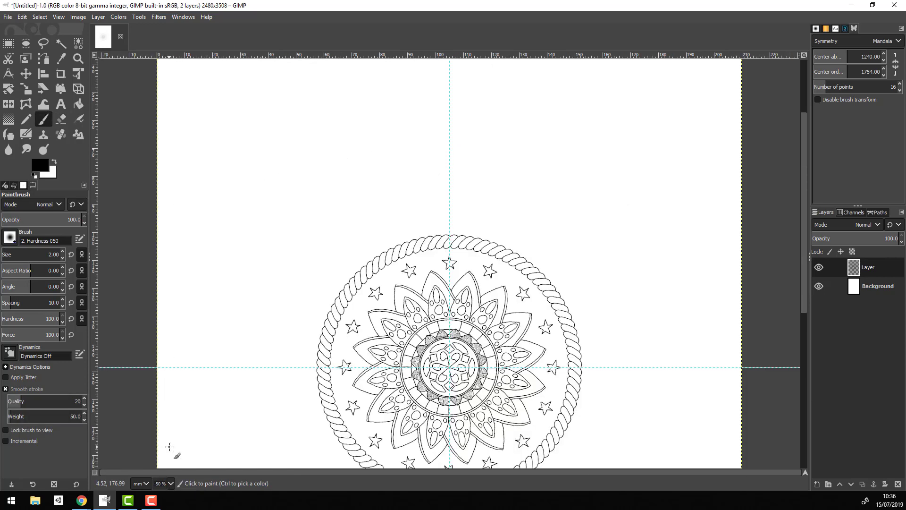
left_click(171, 483)
left_click(166, 418)
left_click_drag(806, 218, 779, 203)
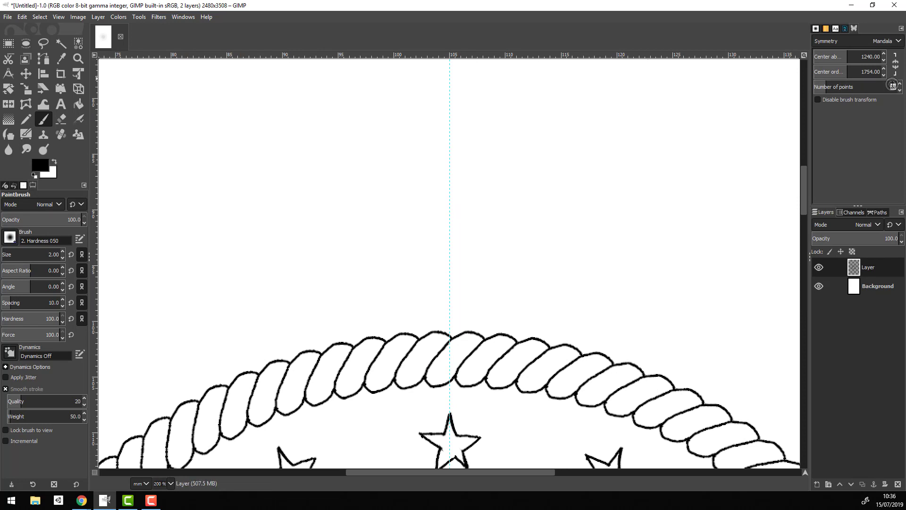
Step: Set symmetry to 100 points and paint a smooth circle outside the rope ring
left_click(900, 84)
left_click(900, 84)
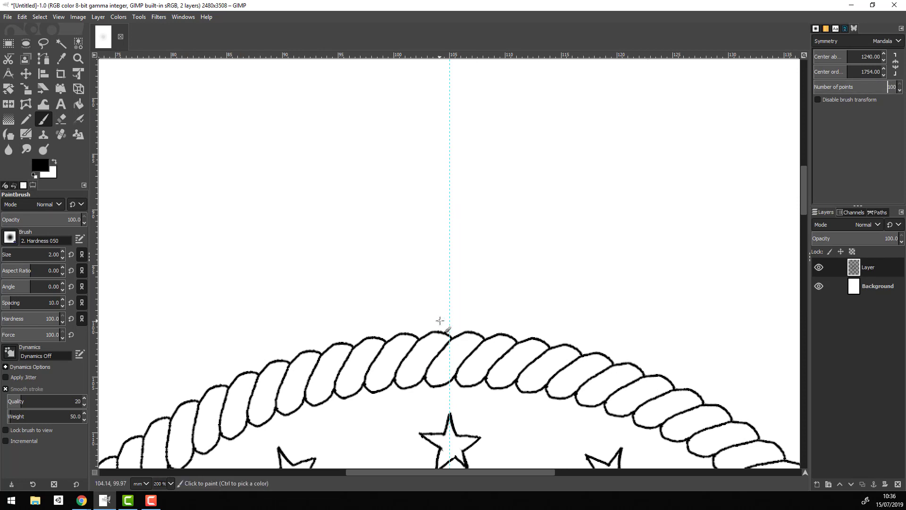
left_click_drag(436, 318, 477, 319)
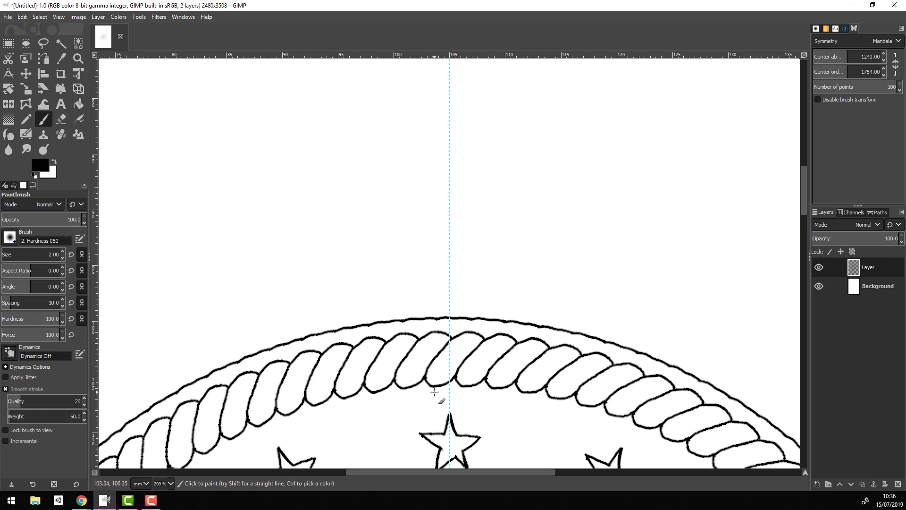
left_click_drag(446, 391, 476, 402)
key("ctrl+z")
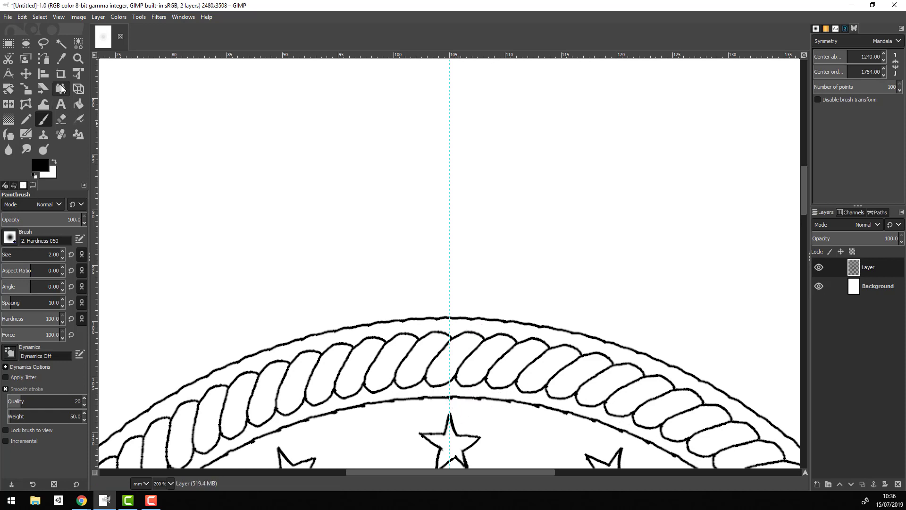
Step: Bucket-fill the band around the rope black using line art detection
left_click(78, 103)
left_click(476, 326)
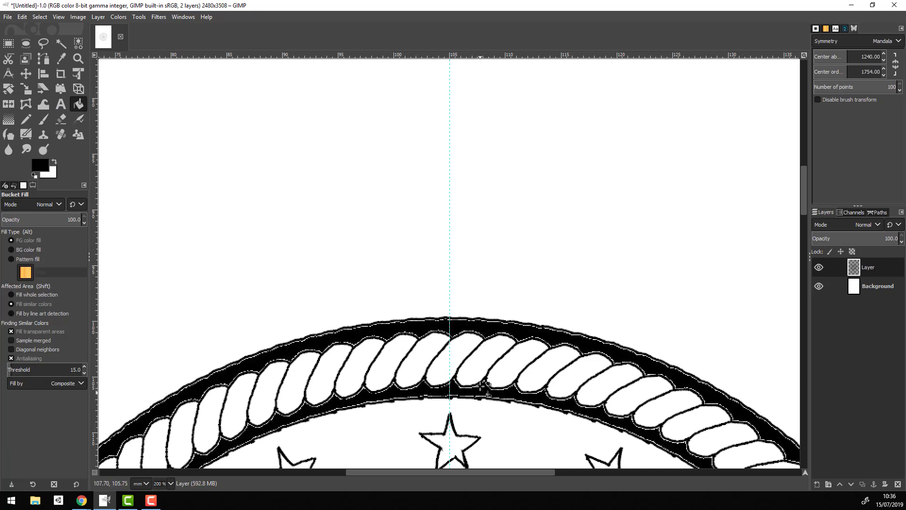
key("ctrl+z")
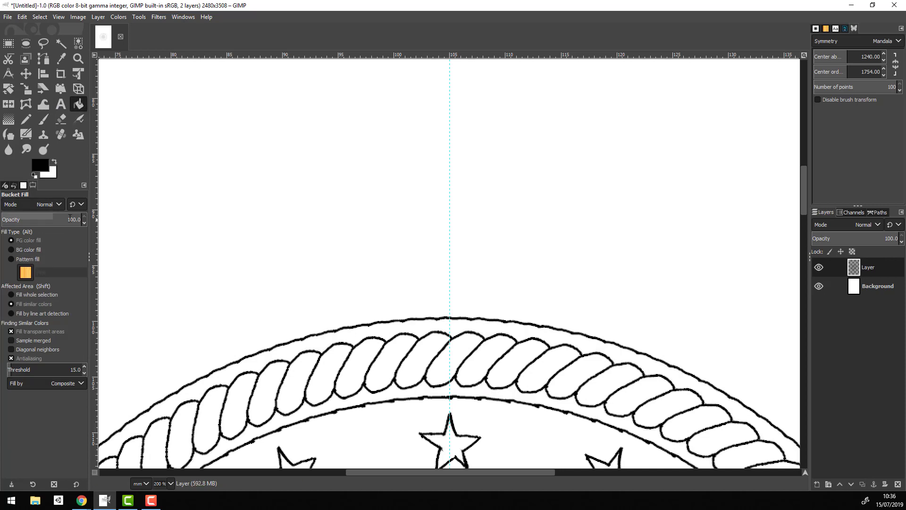
left_click(49, 314)
left_click(423, 323)
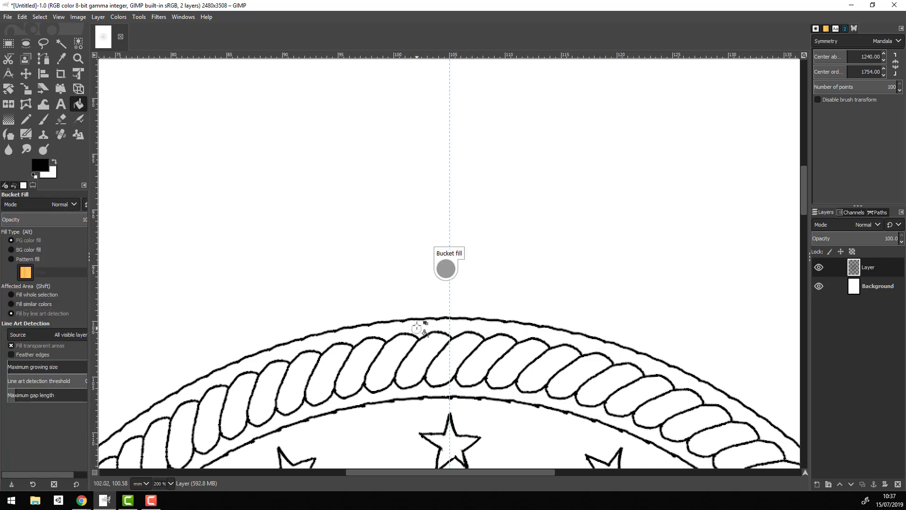
left_click(455, 390)
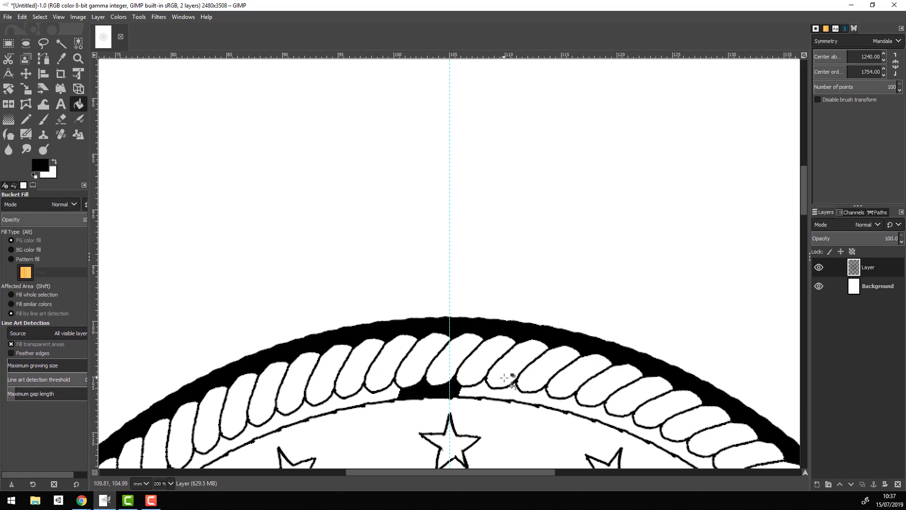
Step: Fuzzy-select the unfilled rope band, grow it by 1 and fill the selection black
left_click(61, 43)
left_click(428, 392)
left_click(41, 17)
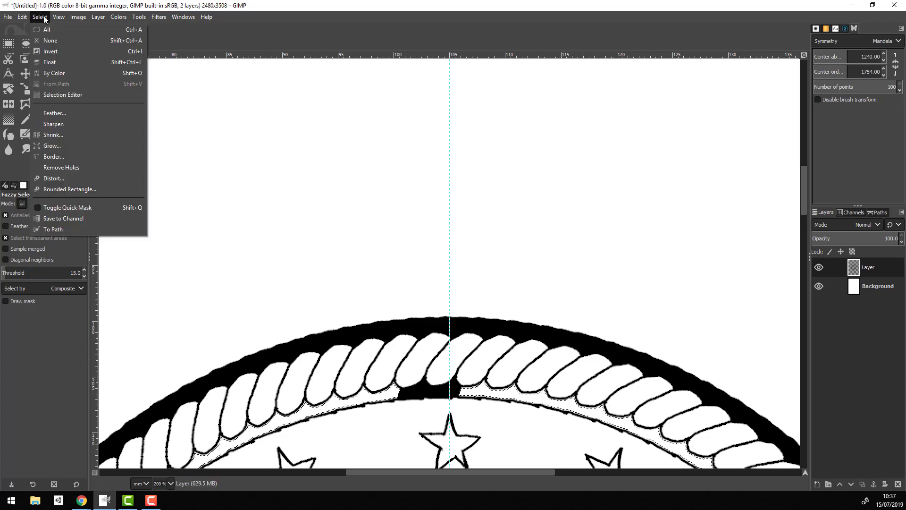
left_click(64, 146)
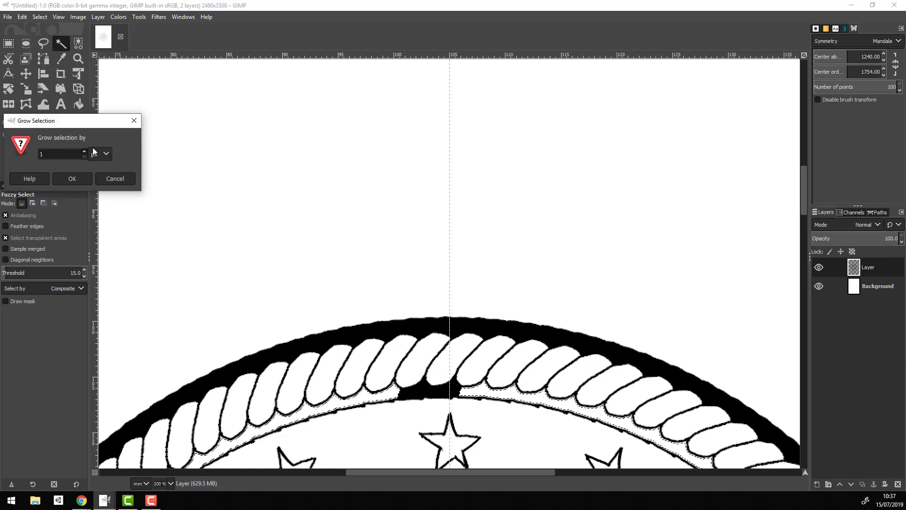
left_click(72, 179)
left_click(79, 104)
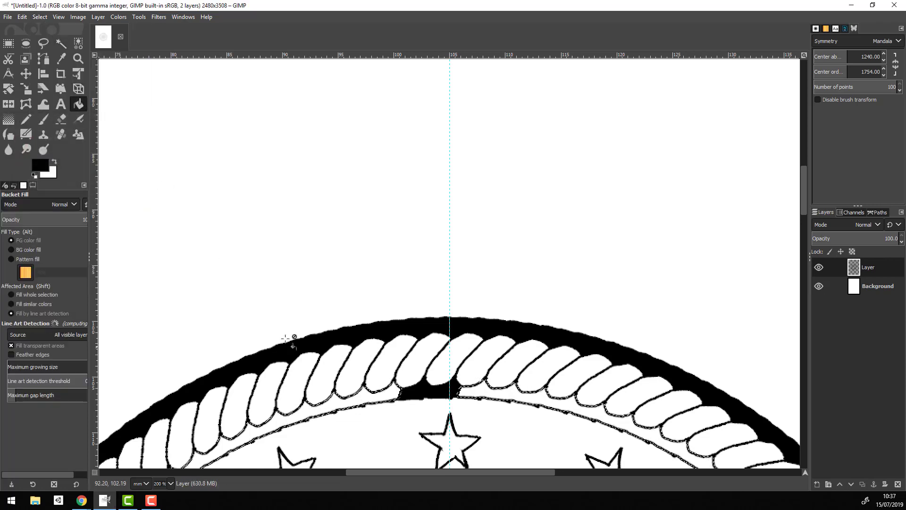
left_click(42, 295)
left_click(331, 392)
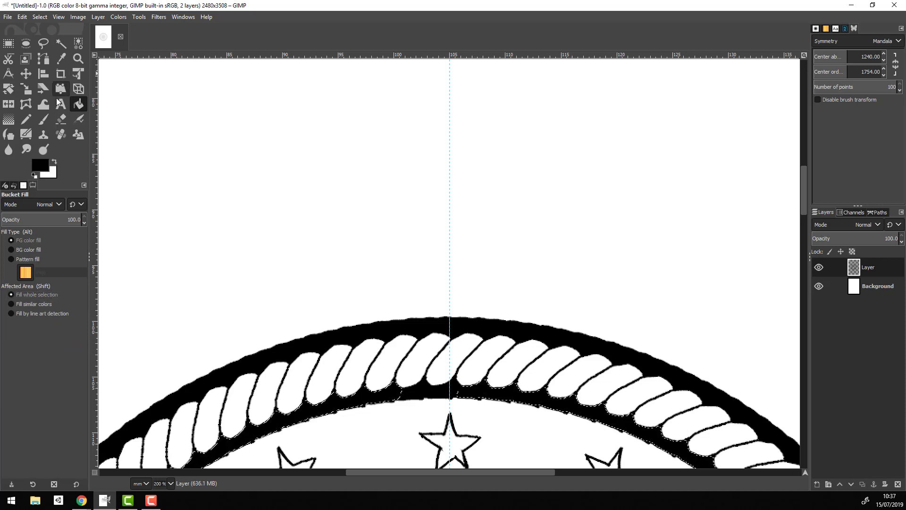
Step: Clear the selection, return to the Paintbrush and zoom out to the whole mandala
key("r")
left_click(261, 157)
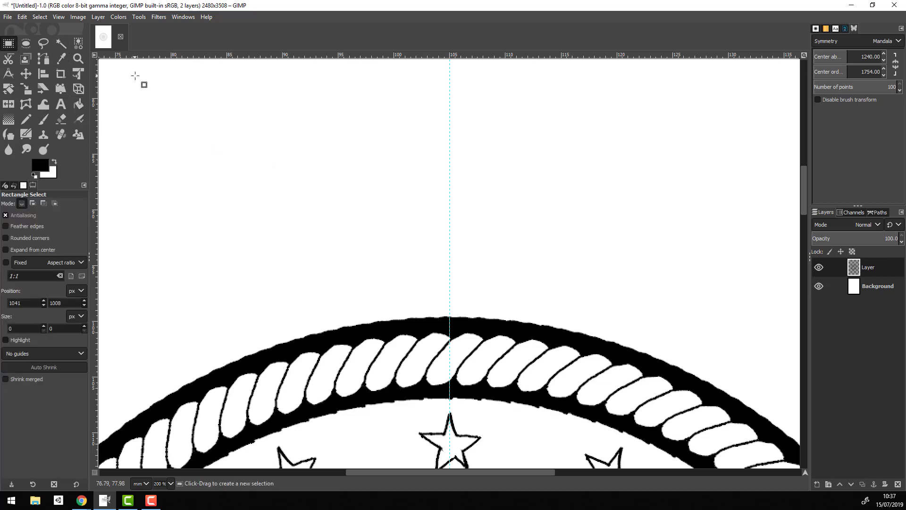
left_click(42, 119)
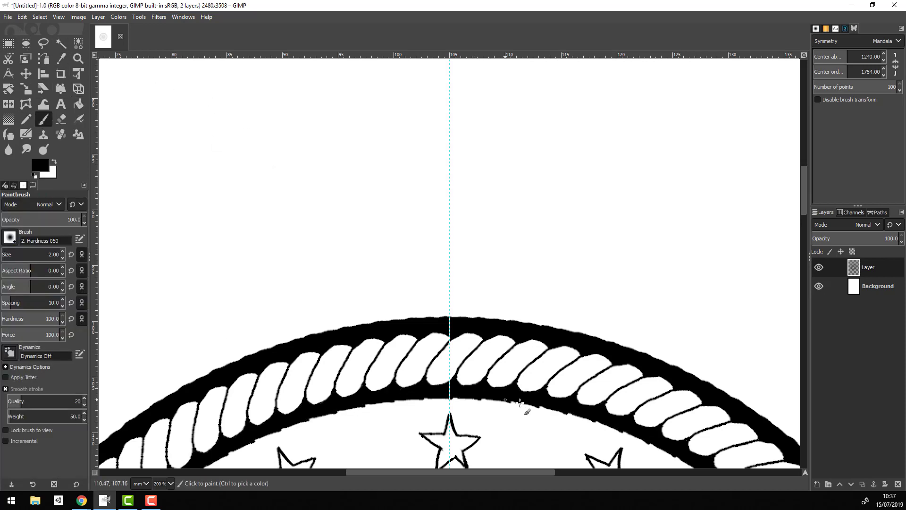
left_click(171, 483)
left_click(165, 449)
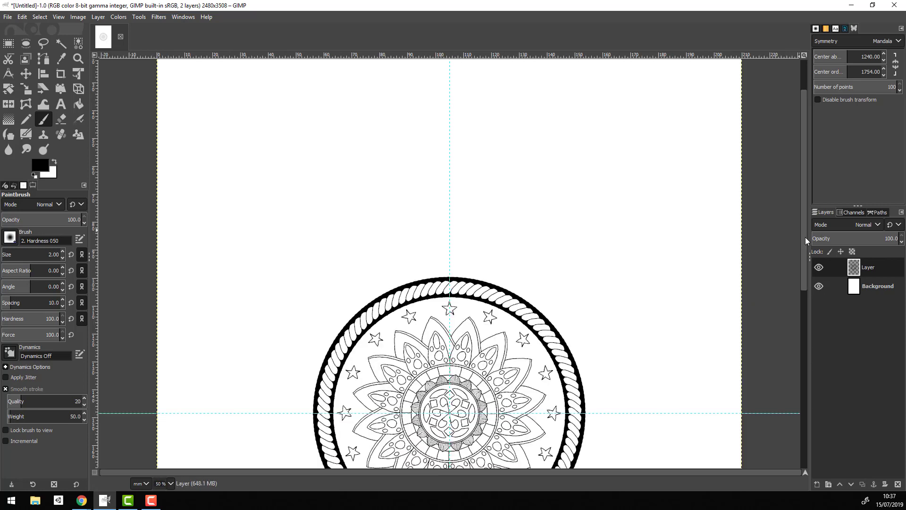
Step: Zoom to 100% and set mandala symmetry to 16 points
left_click_drag(805, 237, 808, 287)
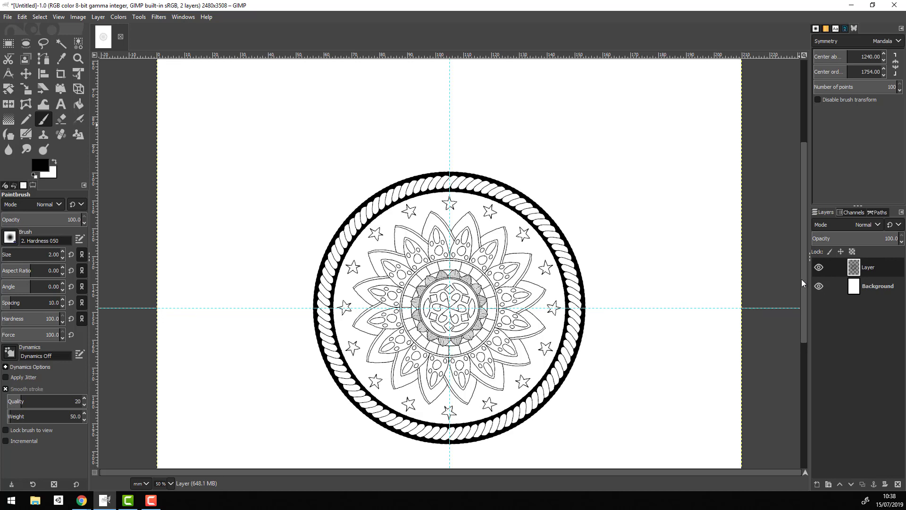
key("1")
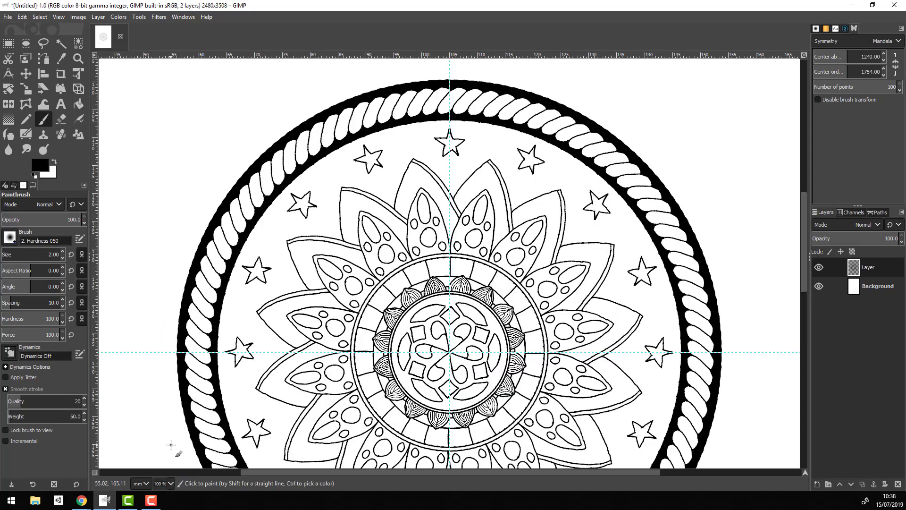
scroll(806, 273, "up", 5)
left_click(829, 86)
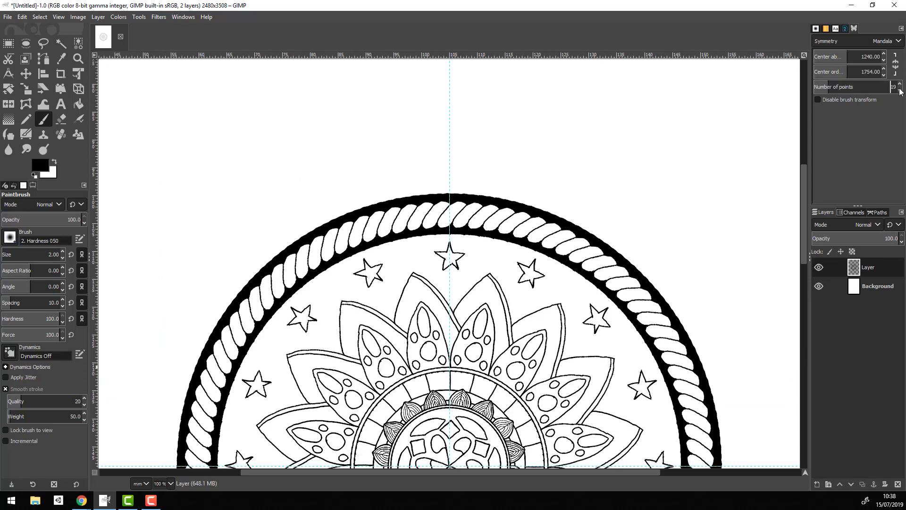
left_click(901, 91)
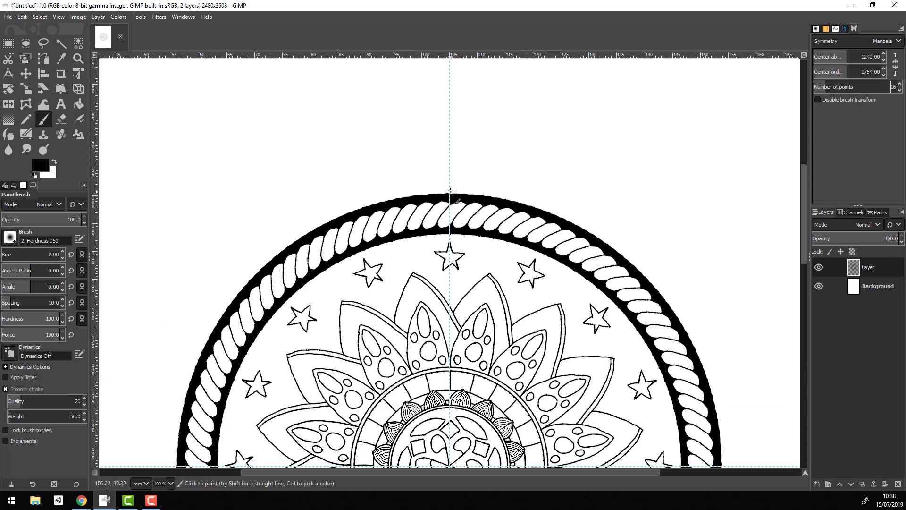
Step: Paint curved frond stems and petal loops above the rope ring
mouse_move(450, 192)
left_mouse_down()
mouse_move(458, 167)
mouse_move(478, 195)
left_mouse_up()
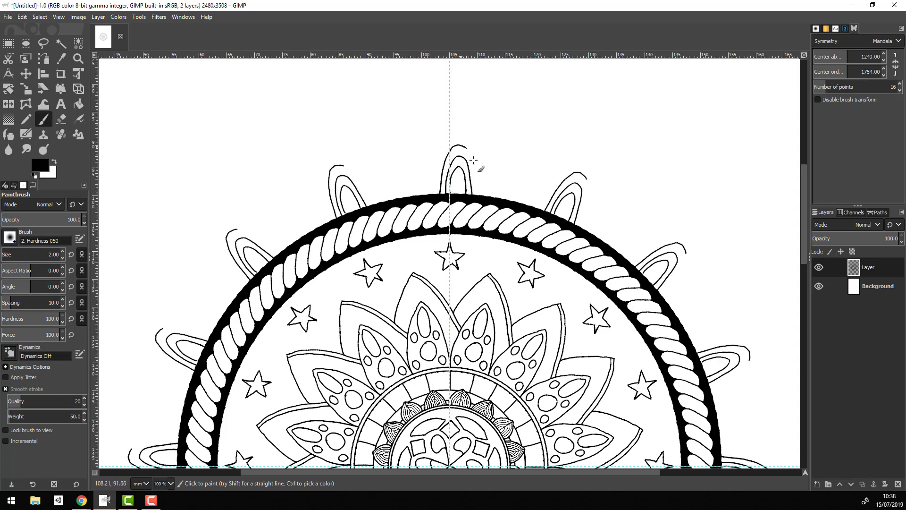
key("ctrl+z")
key("ctrl+z")
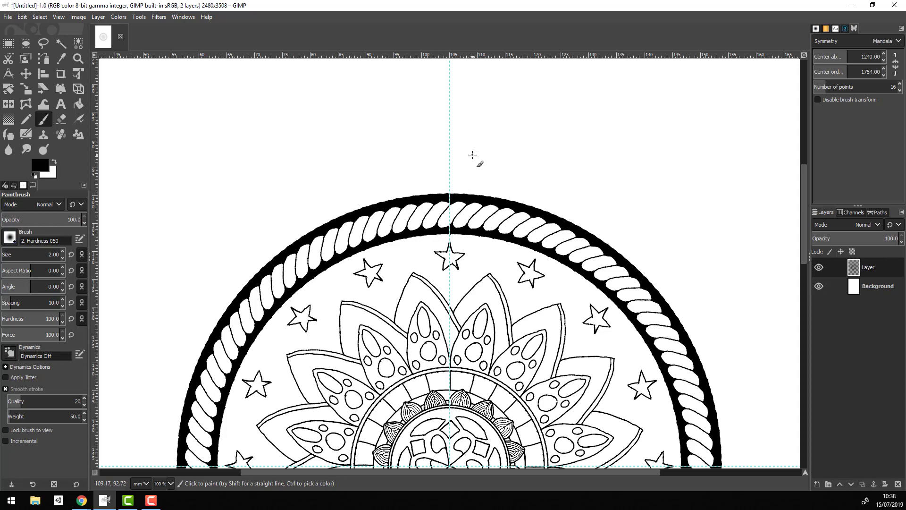
mouse_move(448, 188)
left_mouse_down()
mouse_move(455, 193)
mouse_move(452, 134)
mouse_move(453, 188)
left_mouse_up()
key("ctrl+z")
mouse_move(441, 157)
left_mouse_down()
mouse_move(431, 143)
mouse_move(445, 190)
left_mouse_up()
mouse_move(460, 152)
left_mouse_down()
mouse_move(453, 188)
mouse_move(429, 145)
left_mouse_up()
key("ctrl+z")
key("ctrl+z")
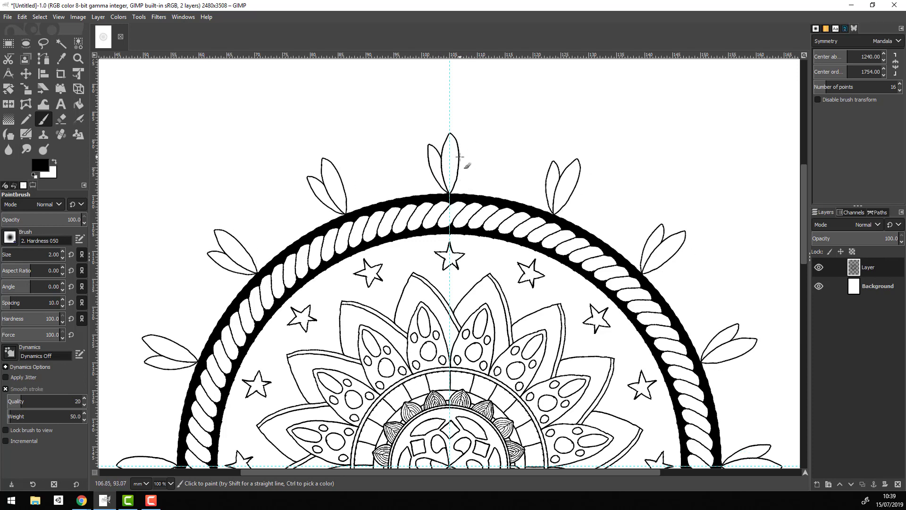
Step: Add outer petal outlines on both sides of each top frond
left_click_drag(467, 161, 451, 192)
left_click_drag(429, 162, 451, 194)
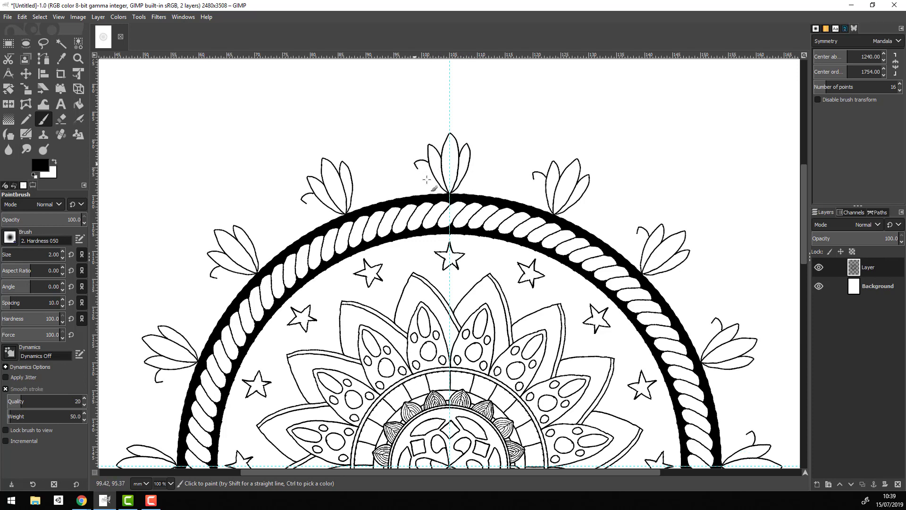
left_click_drag(485, 162, 449, 193)
left_click_drag(487, 169, 451, 193)
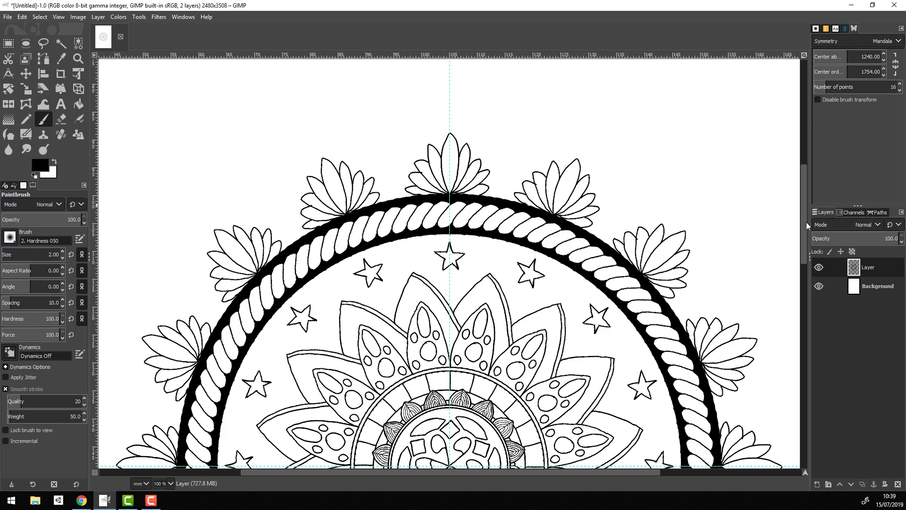
left_click_drag(804, 222, 790, 191)
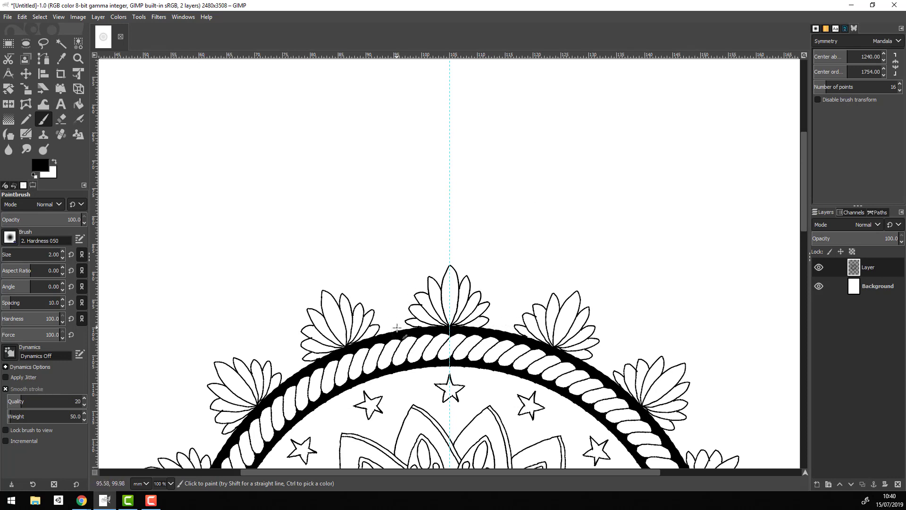
Step: Try large petal arcs above the fronds and raise smoothing Quality to 45
left_click_drag(803, 227, 786, 208)
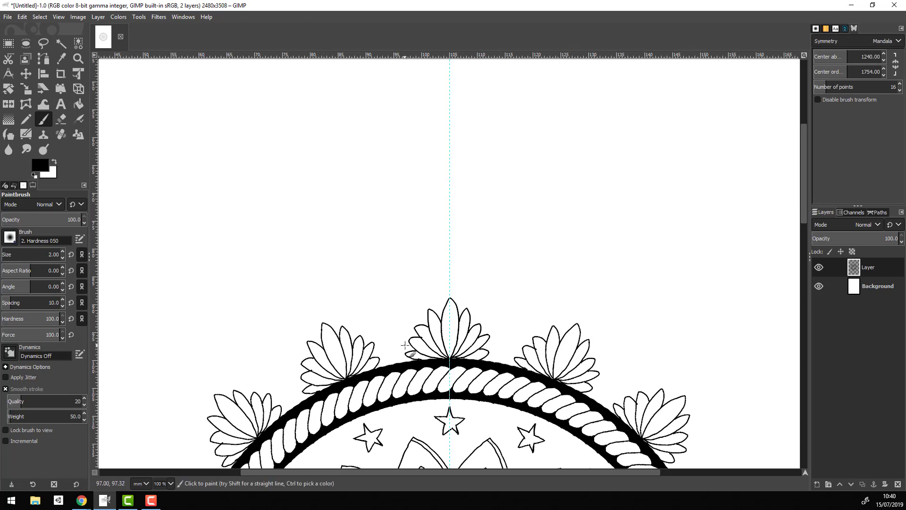
left_click_drag(398, 357, 450, 260)
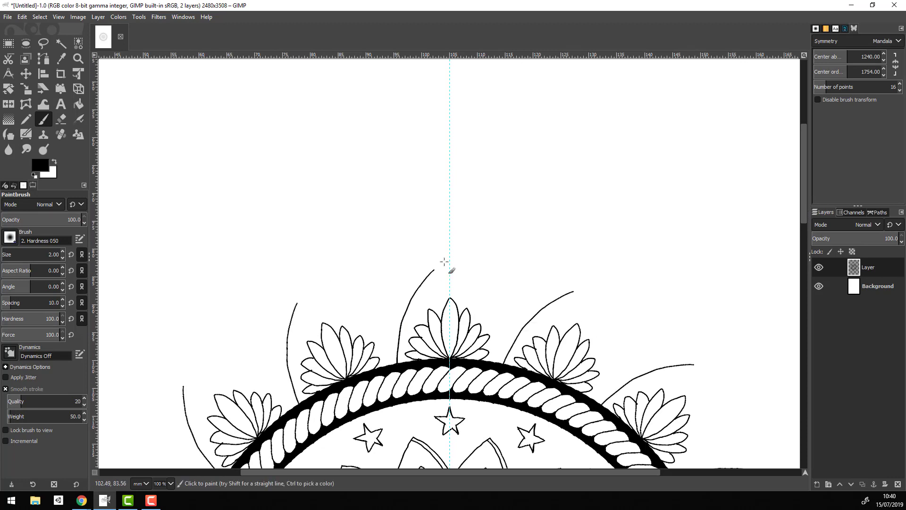
mouse_move(502, 363)
left_mouse_down()
mouse_move(476, 274)
mouse_move(450, 258)
left_mouse_up()
left_click(41, 401)
key("ctrl+z")
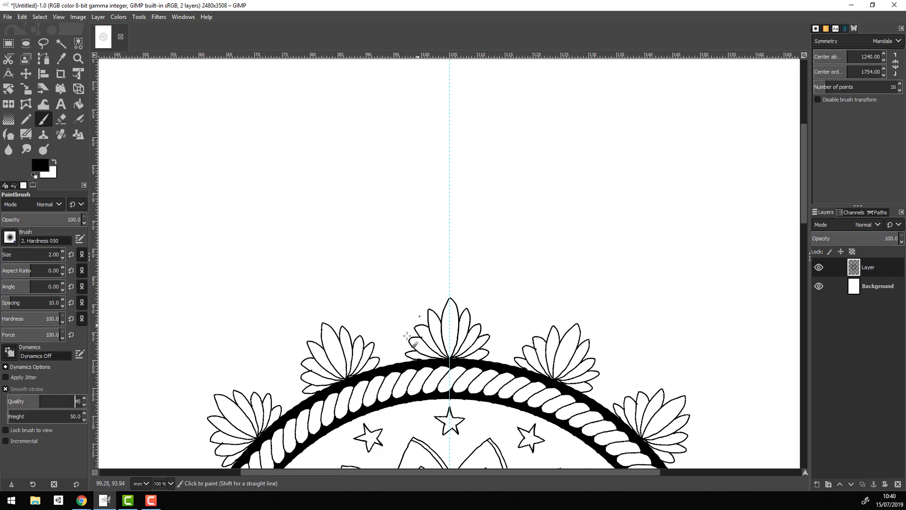
Step: Set smoothing Weight to 514.1 and redraw the large pointed petal arcs
mouse_move(397, 362)
left_mouse_down()
mouse_move(430, 273)
mouse_move(450, 255)
left_mouse_up()
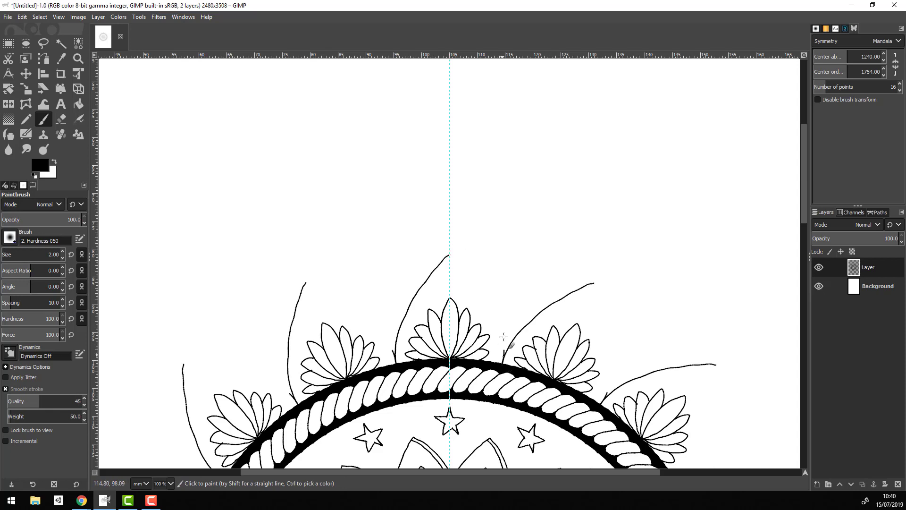
key("ctrl+z")
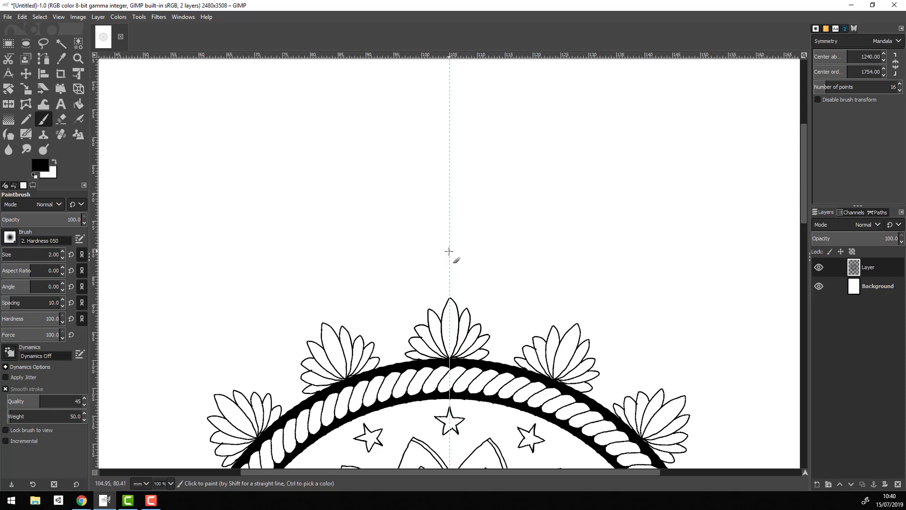
left_click_drag(19, 416, 44, 416)
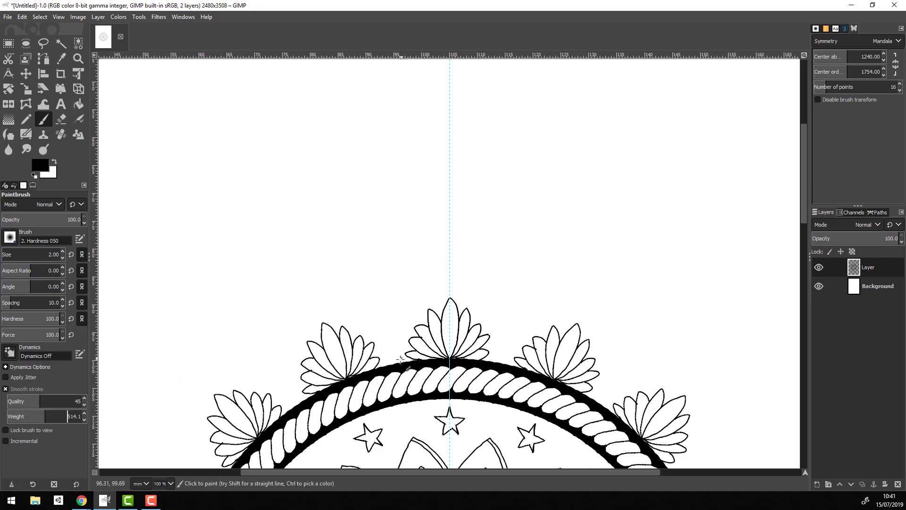
mouse_move(397, 361)
left_mouse_down()
mouse_move(396, 345)
mouse_move(448, 253)
left_mouse_up()
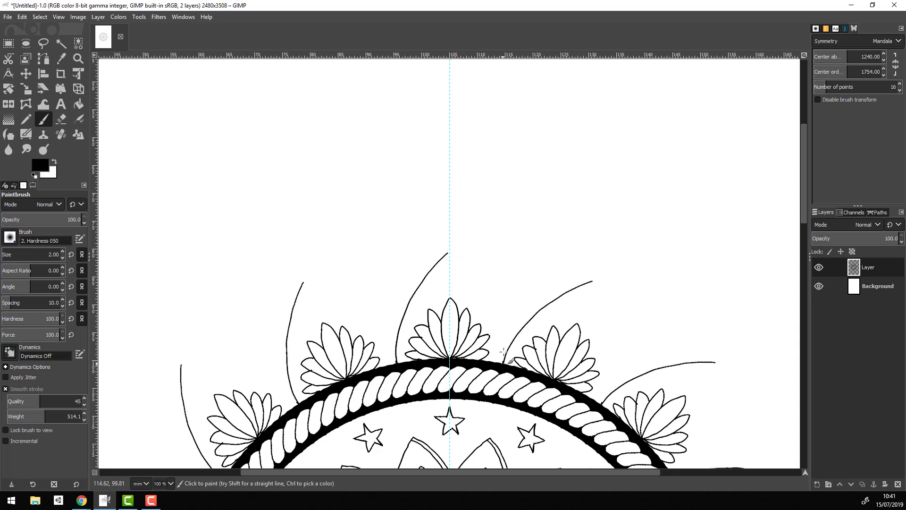
mouse_move(503, 351)
left_mouse_down()
mouse_move(472, 272)
mouse_move(449, 249)
left_mouse_up()
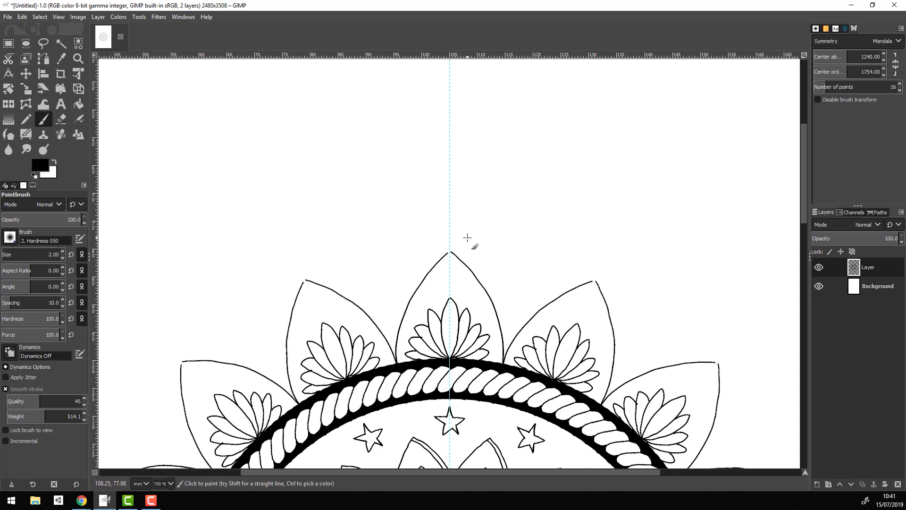
left_click(167, 426)
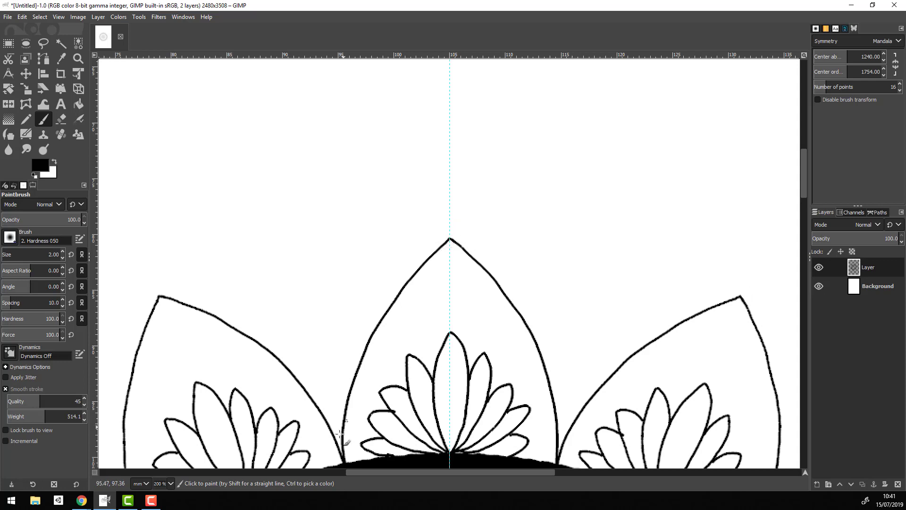
Step: Trace a second outline along each large petal's edges up to the tip
left_click_drag(336, 427, 354, 330)
key("ctrl+z")
left_click_drag(336, 422, 348, 362)
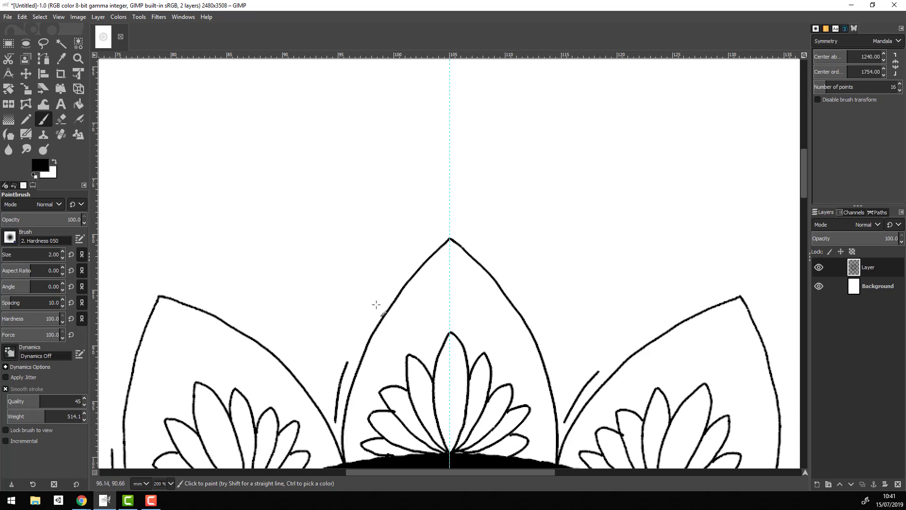
left_click_drag(376, 305, 450, 226)
left_click_drag(565, 423, 449, 225)
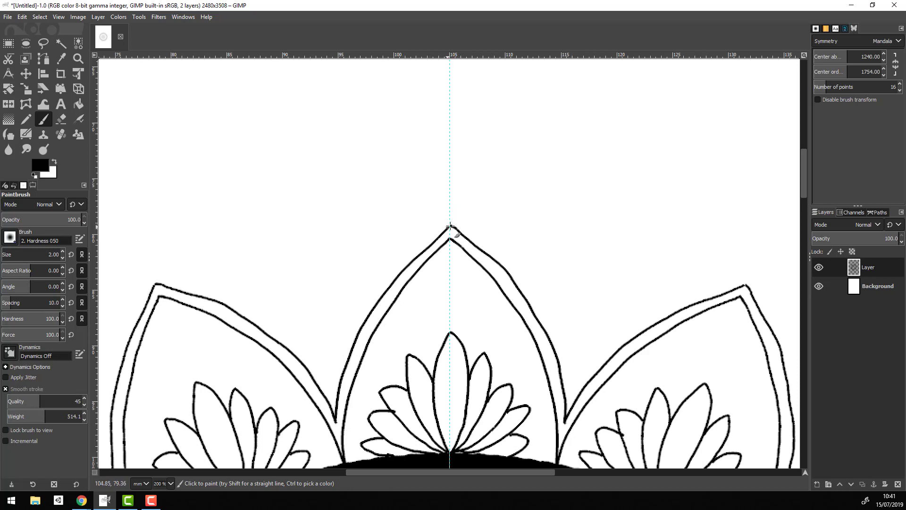
Step: Review the whole mandala, try a size-3 thicker outline, undo it and restore size 2
key("n")
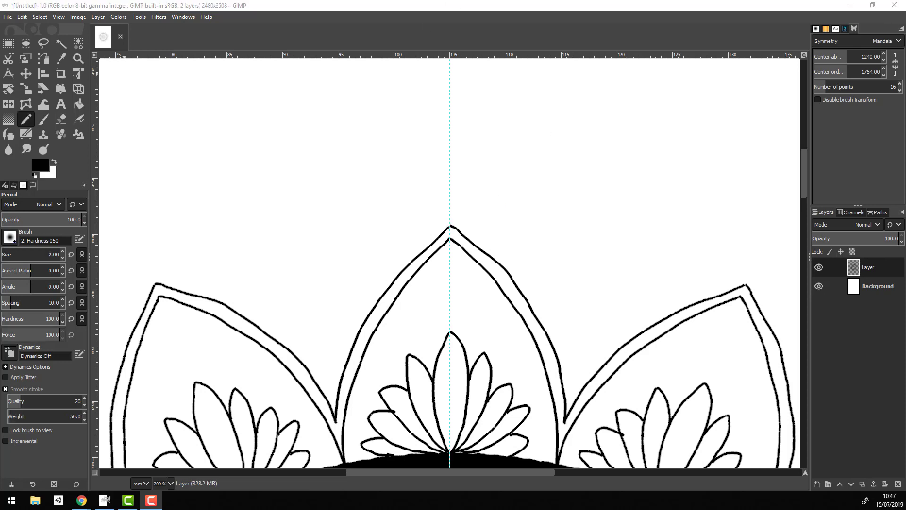
left_click(171, 483)
left_click(173, 446)
key("p")
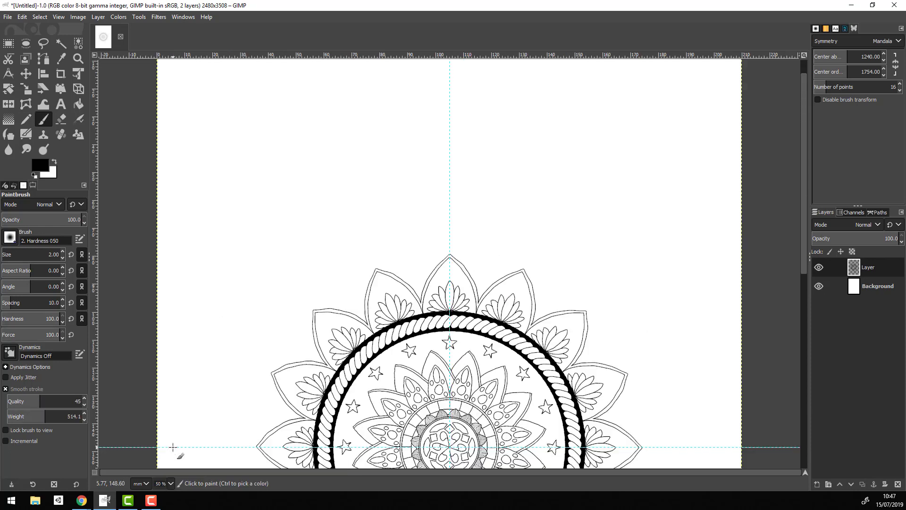
left_click(171, 483)
left_click(172, 445)
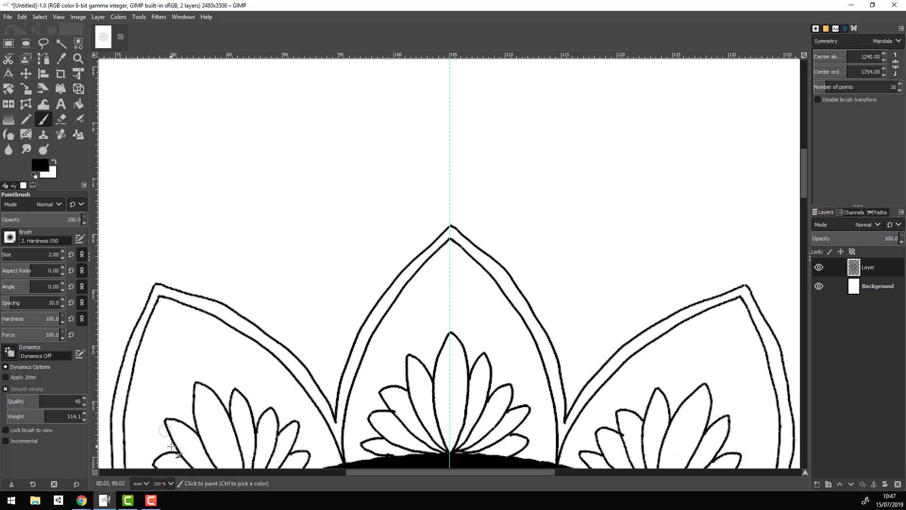
left_click(62, 251)
left_click_drag(340, 385, 365, 340)
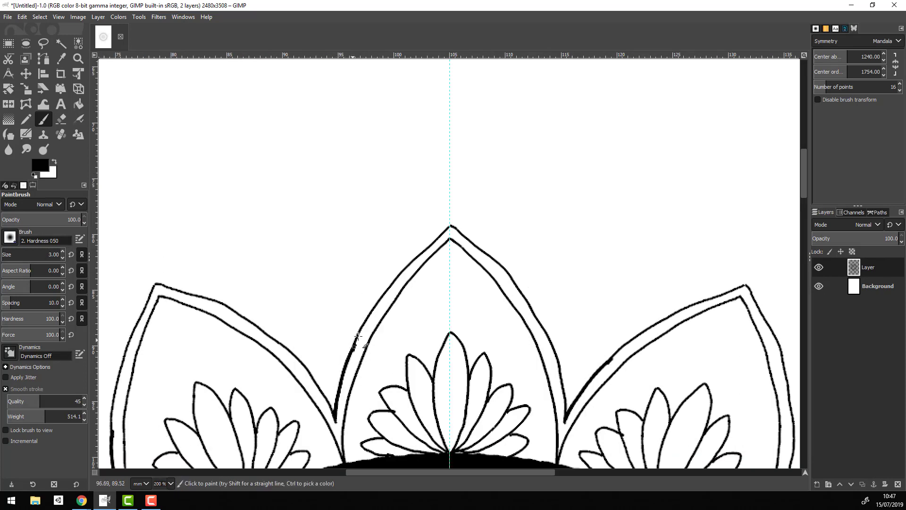
key("ctrl+z")
key("ctrl+z")
left_click(62, 257)
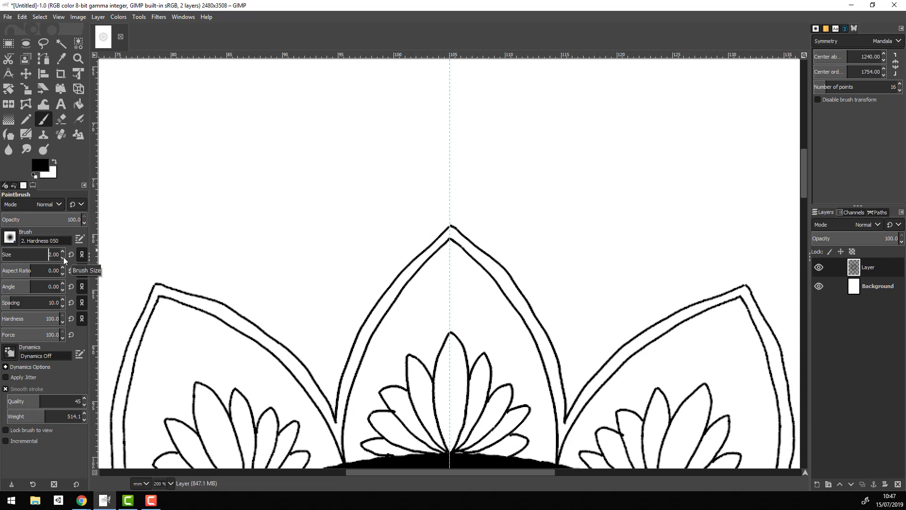
mouse_move(804, 181)
left_mouse_down()
mouse_move(809, 211)
mouse_move(806, 182)
mouse_move(790, 164)
left_mouse_up()
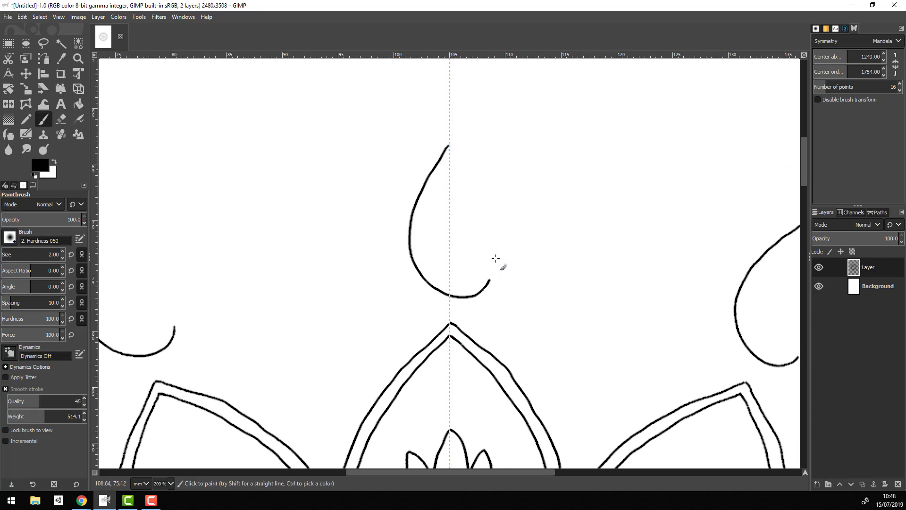
Step: Try Tiling symmetry with test teardrop strokes above the centre petal, undoing them
left_click_drag(442, 153, 493, 222)
key("ctrl+z")
left_click(892, 43)
left_click(876, 75)
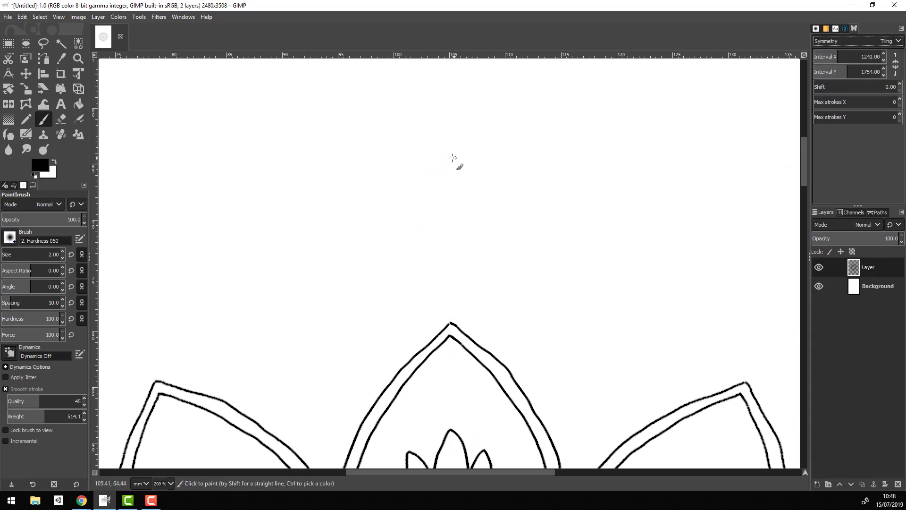
mouse_move(467, 147)
left_mouse_down()
mouse_move(458, 174)
mouse_move(522, 202)
mouse_move(473, 139)
left_mouse_up()
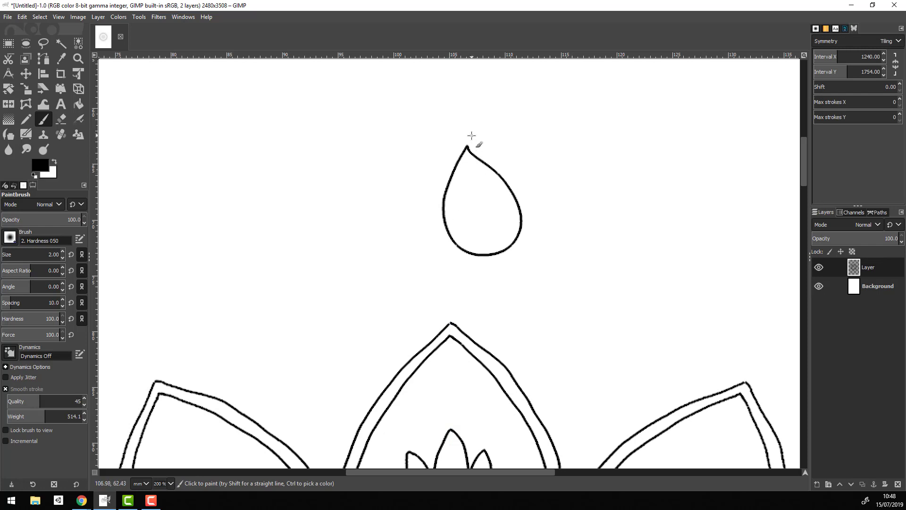
left_click(170, 484)
left_click(166, 449)
key("ctrl+z")
Step: Test another symmetry mode, then switch back to Mandala with 16 points
left_click(890, 41)
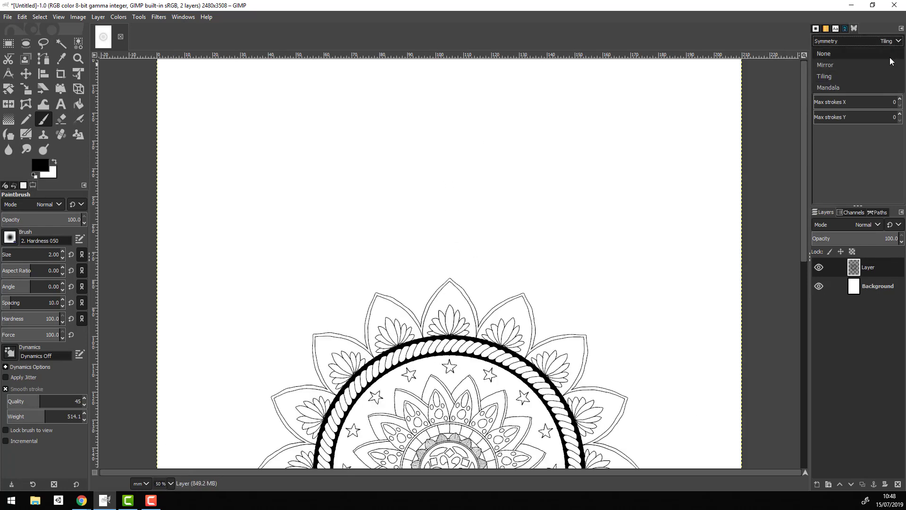
mouse_move(450, 152)
left_mouse_down()
mouse_move(492, 208)
mouse_move(457, 138)
left_mouse_up()
key("ctrl+z")
left_click(888, 41)
left_click(879, 88)
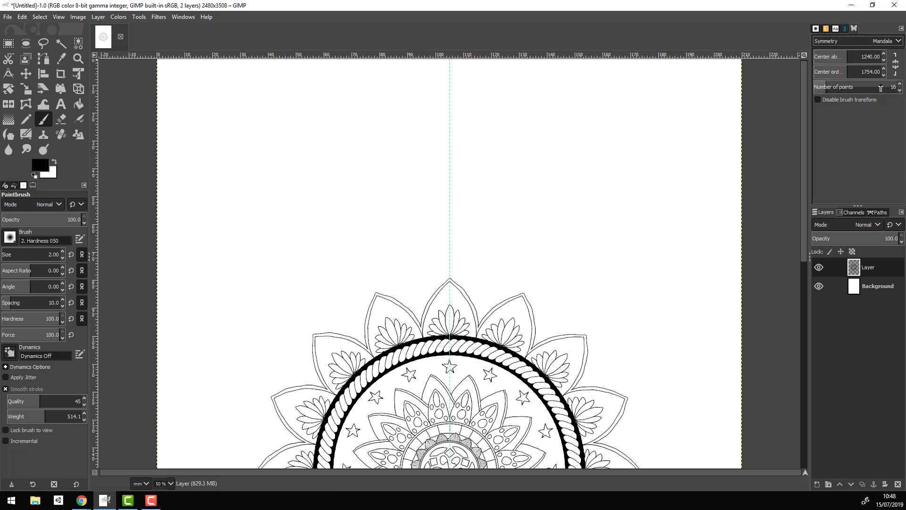
Step: Undo trial teardrops and arcs, then raise symmetry to 100 points
mouse_move(450, 173)
left_mouse_down()
mouse_move(437, 195)
mouse_move(451, 241)
mouse_move(462, 191)
mouse_move(451, 171)
left_mouse_up()
key("ctrl+z")
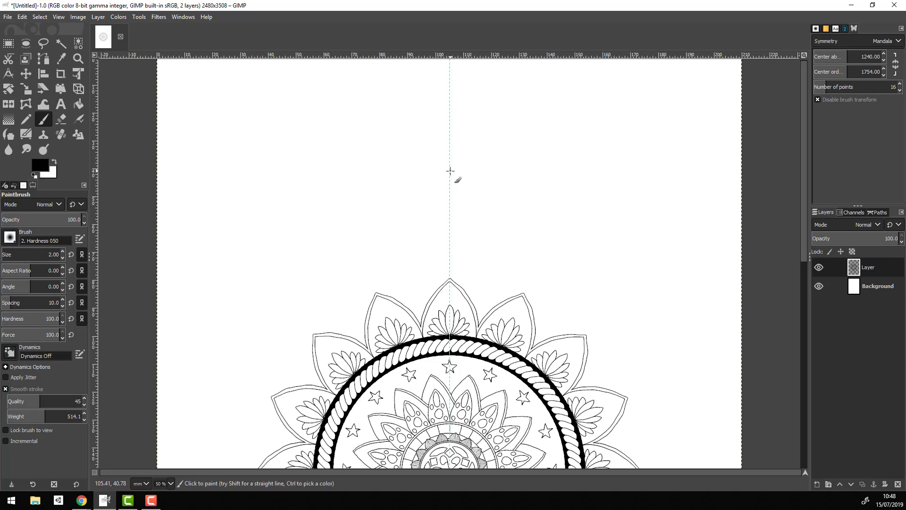
scroll(737, 409, "down", 3)
left_click_drag(736, 409, 739, 403)
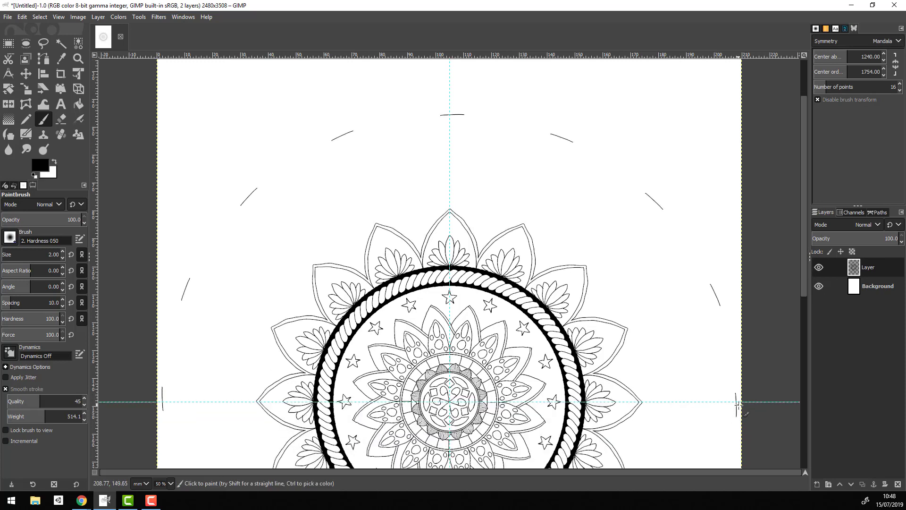
key("ctrl+z")
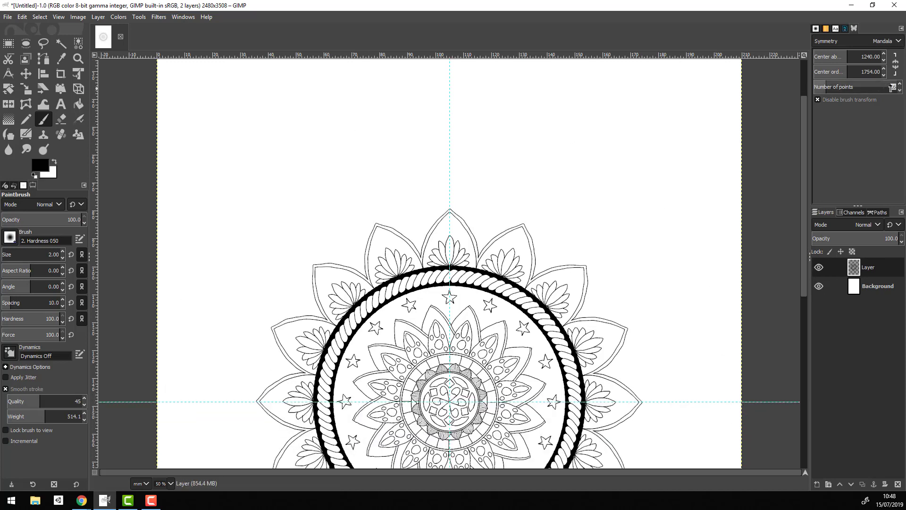
left_click_drag(827, 89, 892, 87)
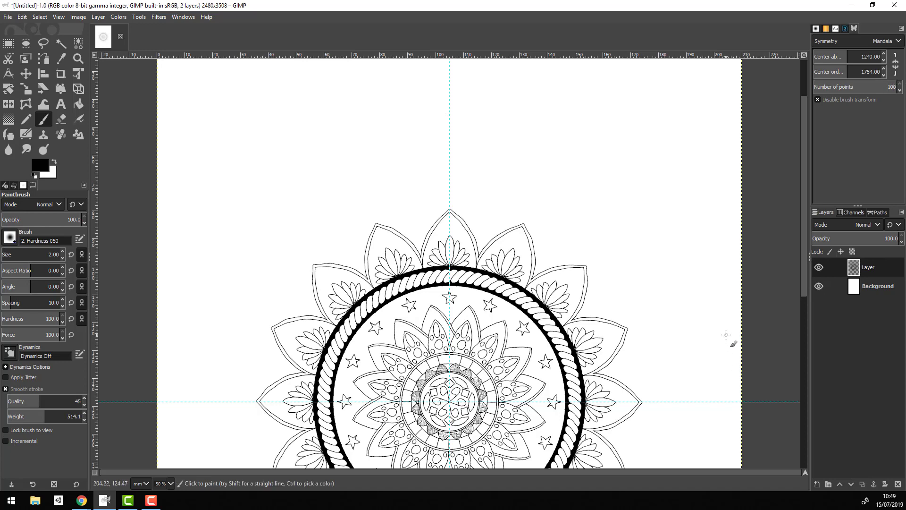
left_click_drag(735, 362, 737, 370)
key("ctrl+z")
Step: At 200% zoom, paint an outer circle and a second circle inside it
left_click(170, 484)
left_click(161, 465)
left_click_drag(526, 472, 755, 472)
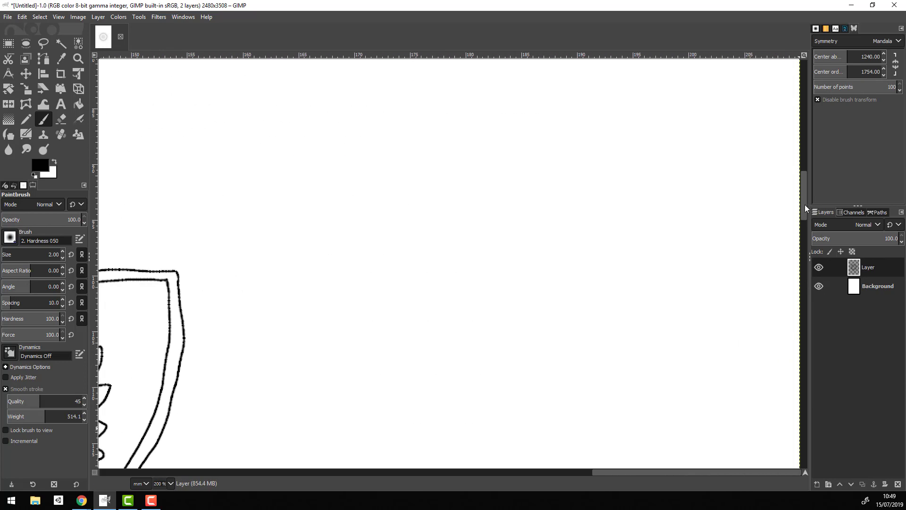
left_click_drag(805, 205, 805, 271)
left_click_drag(767, 246, 767, 293)
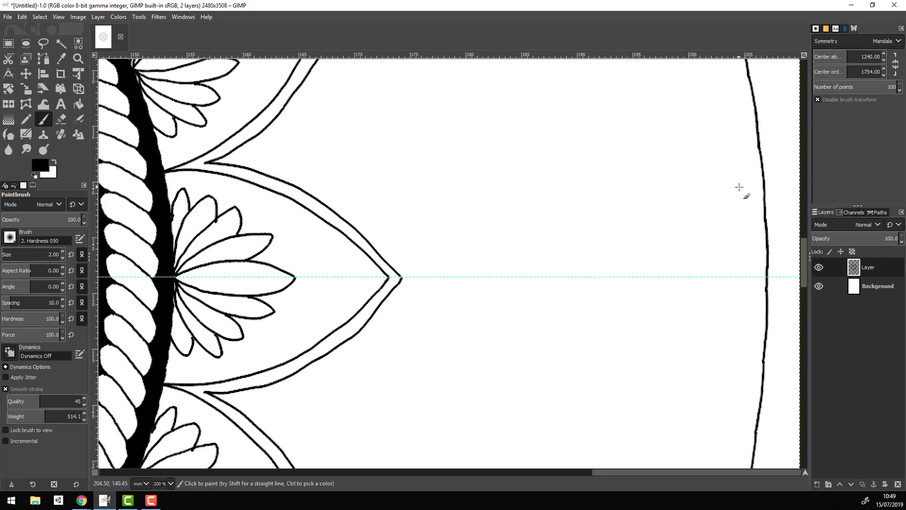
left_click_drag(739, 187, 742, 258)
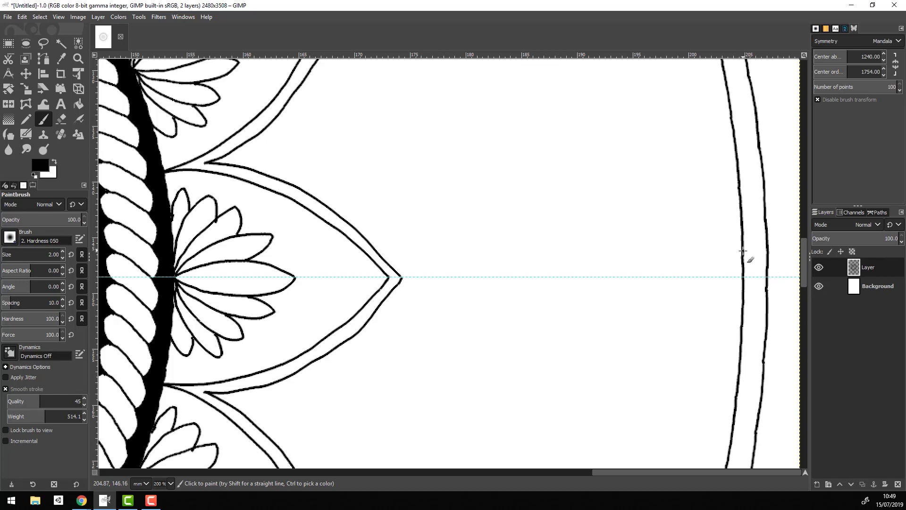
left_click(169, 484)
left_click(176, 443)
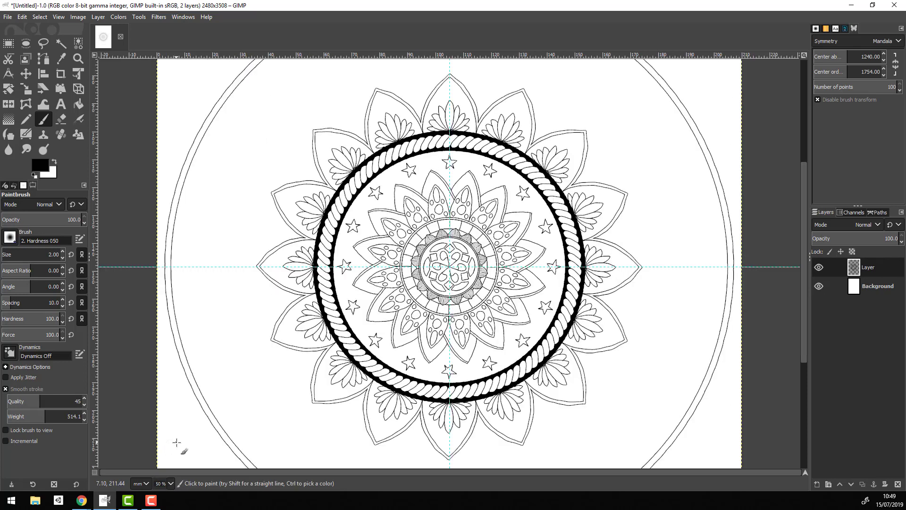
left_click_drag(806, 324, 813, 264)
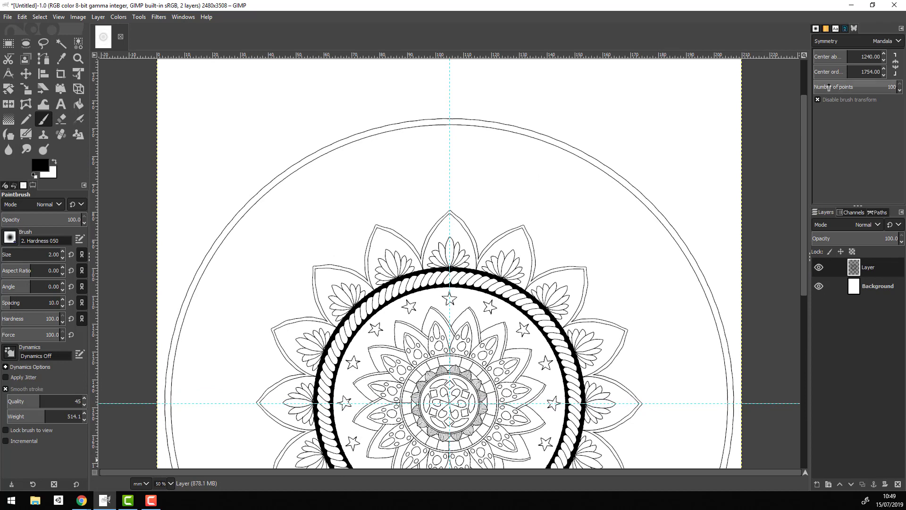
Step: Set symmetry to 16 points, turn off Smooth stroke, and test then undo a leaf stroke
left_click(891, 87)
type("19")
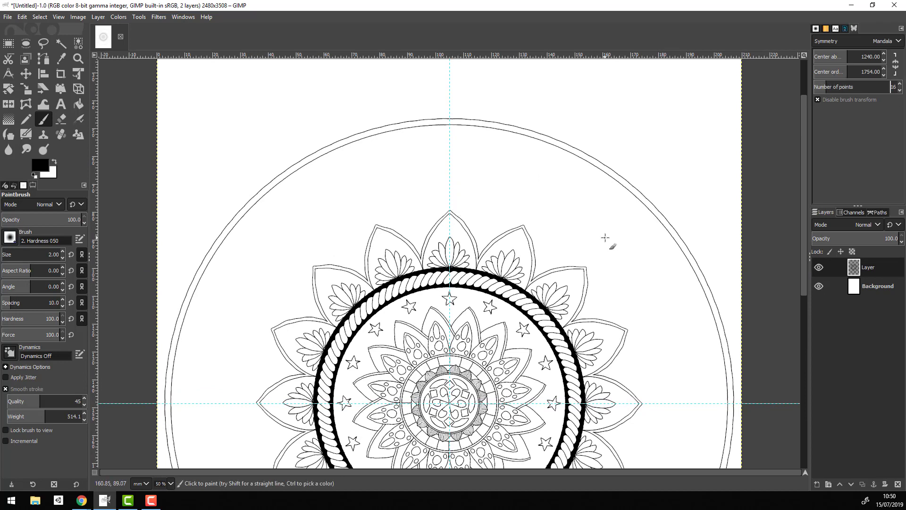
left_click(6, 389)
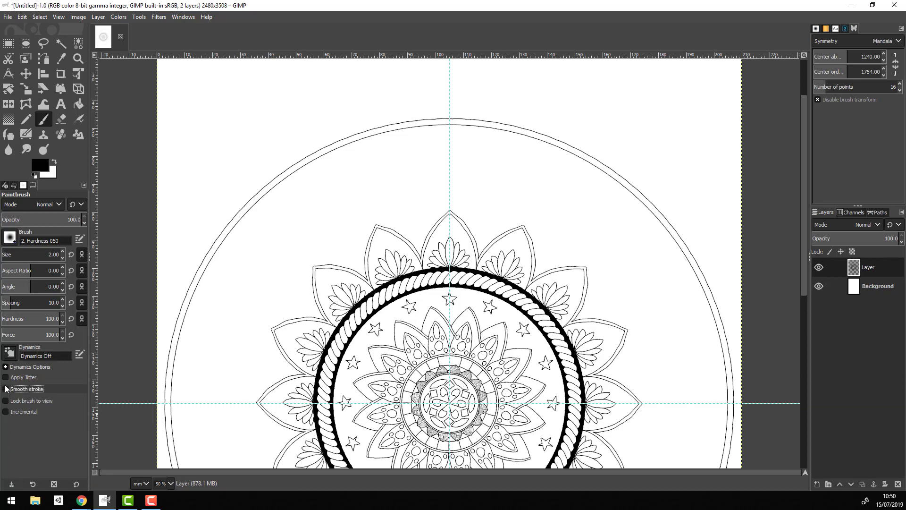
left_click(6, 389)
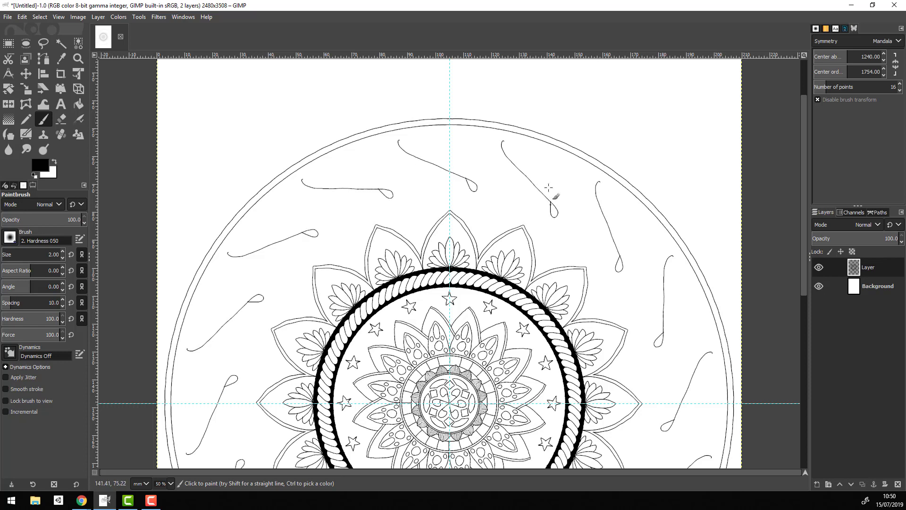
left_click_drag(504, 141, 585, 262)
key("ctrl+z")
key("ctrl+z")
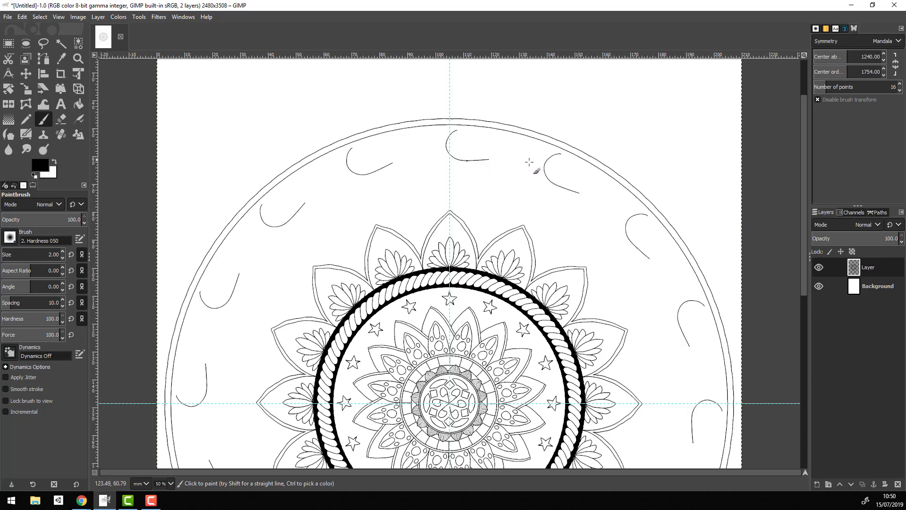
key("ctrl+z")
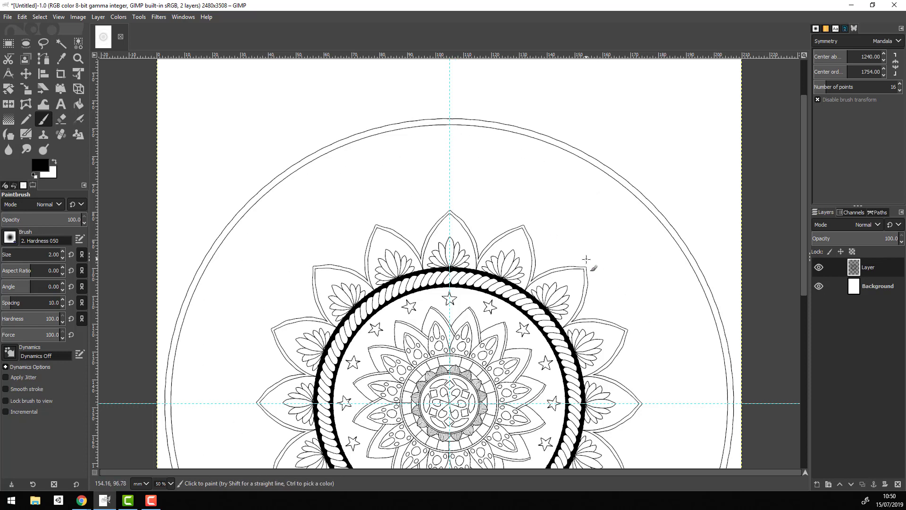
Step: Draw curves linking the petal tips up to the outer circle
mouse_move(376, 224)
left_mouse_down()
mouse_move(394, 130)
mouse_move(449, 208)
left_mouse_up()
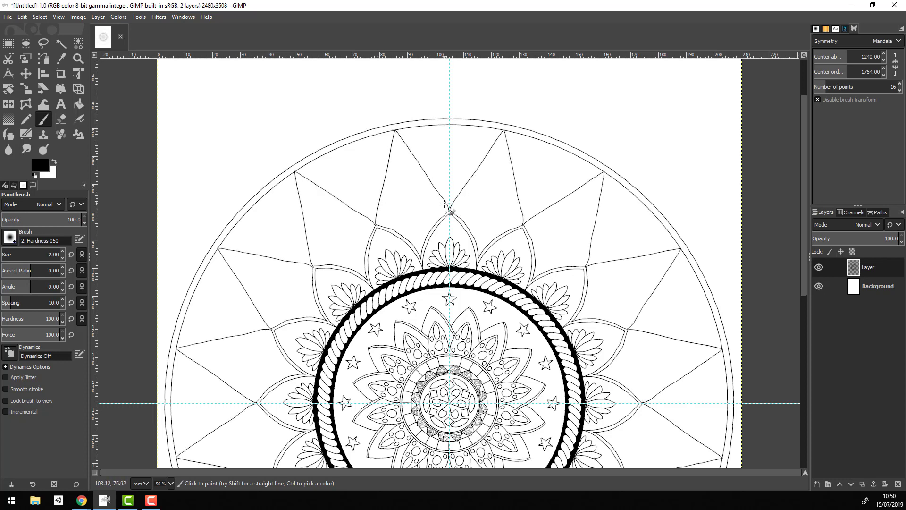
key("ctrl+z")
key("ctrl+z")
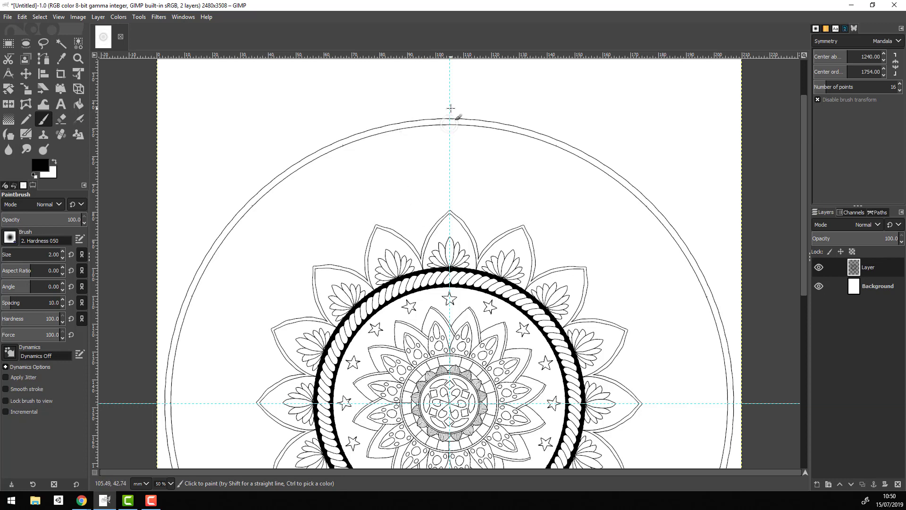
left_click_drag(450, 123, 522, 222)
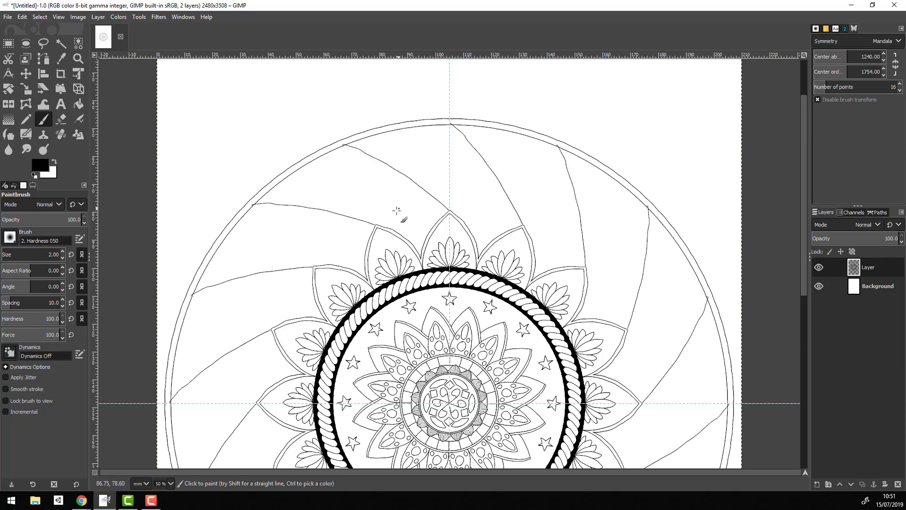
left_click_drag(402, 178, 451, 123)
key("ctrl+z")
left_click_drag(407, 175, 450, 124)
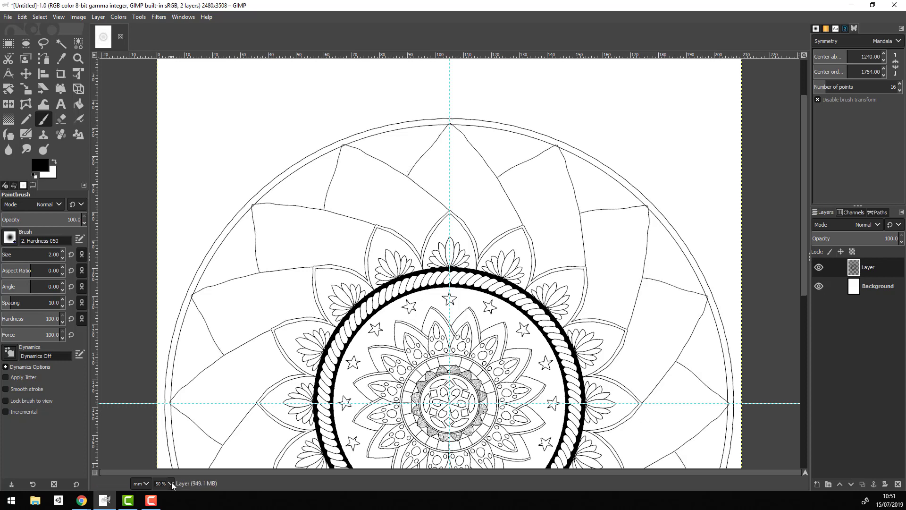
Step: At 100% zoom, add a crossing arch and a leaf outline between petals
key("1")
key("2")
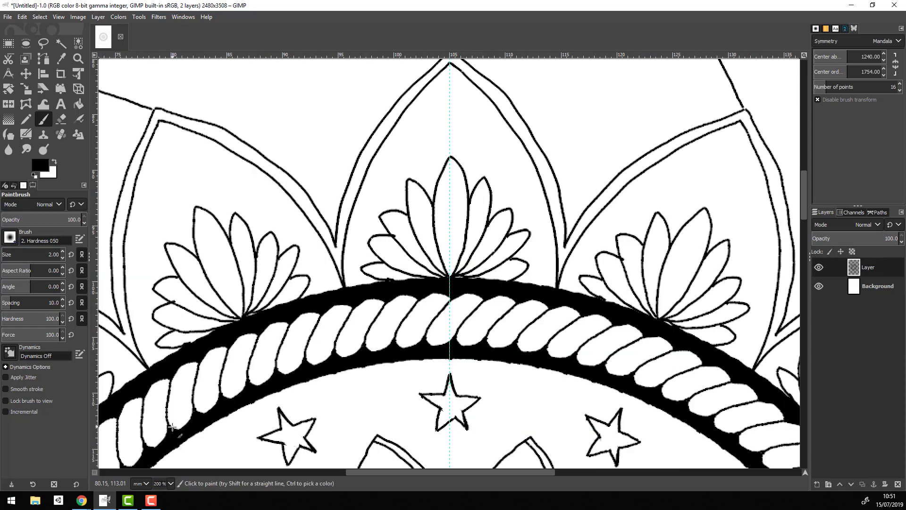
mouse_move(805, 200)
left_mouse_down()
mouse_move(804, 161)
mouse_move(807, 185)
left_mouse_up()
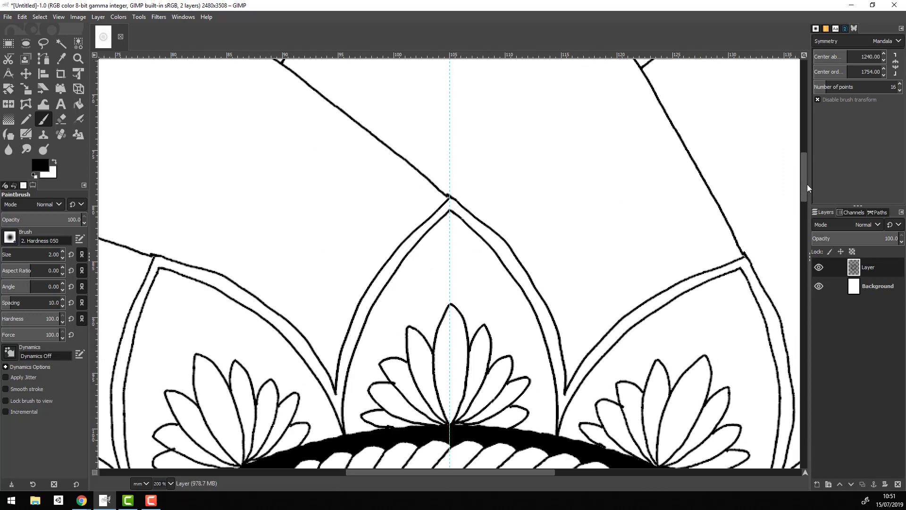
left_click(171, 484)
left_click(171, 437)
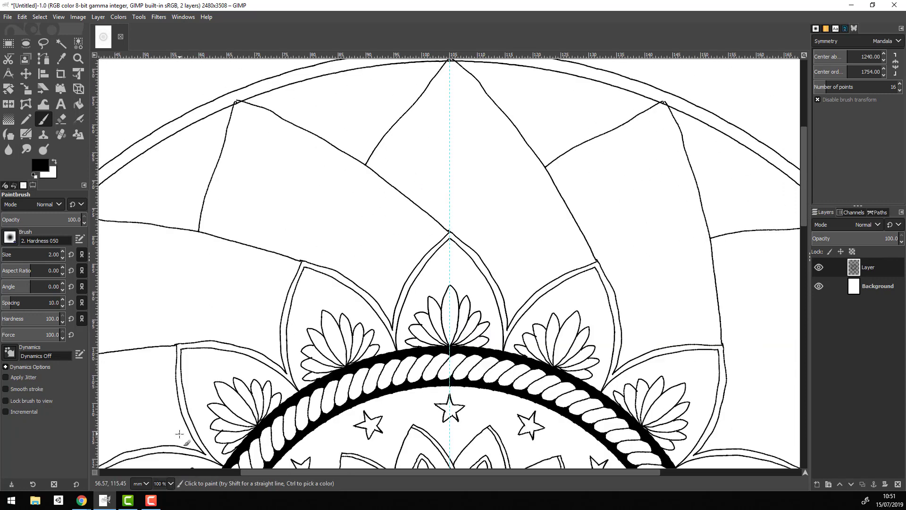
left_click_drag(452, 229, 545, 164)
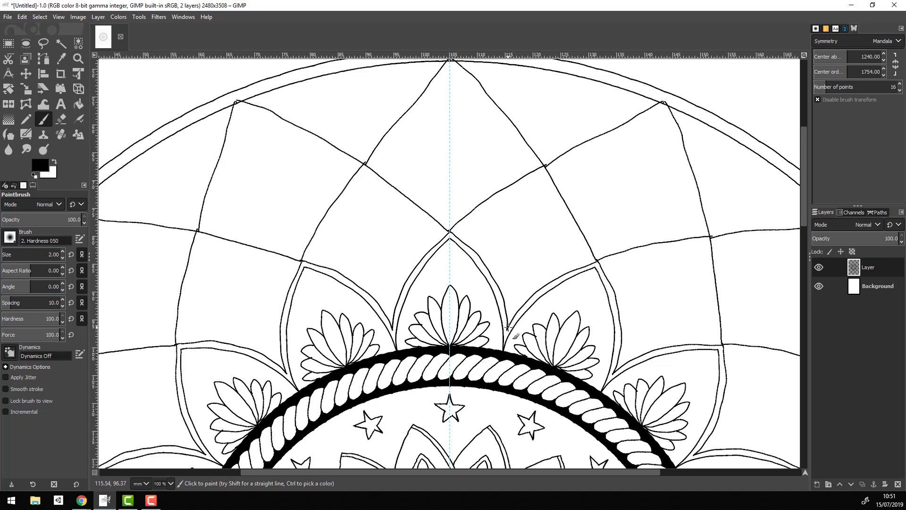
left_click_drag(509, 326, 522, 234)
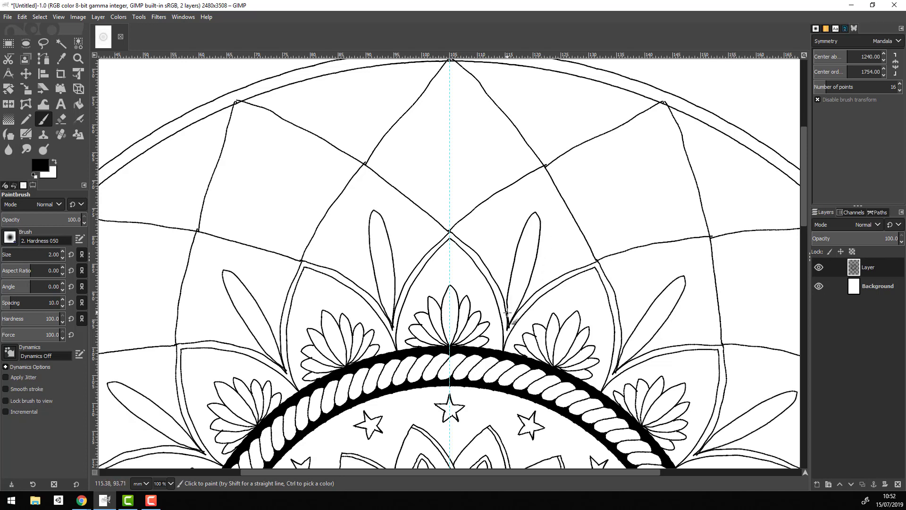
Step: Undo the last leaf stroke, enable stroke smoothing with a higher weight, and test it
key("ctrl+z")
left_click(6, 389)
left_click_drag(14, 416, 63, 417)
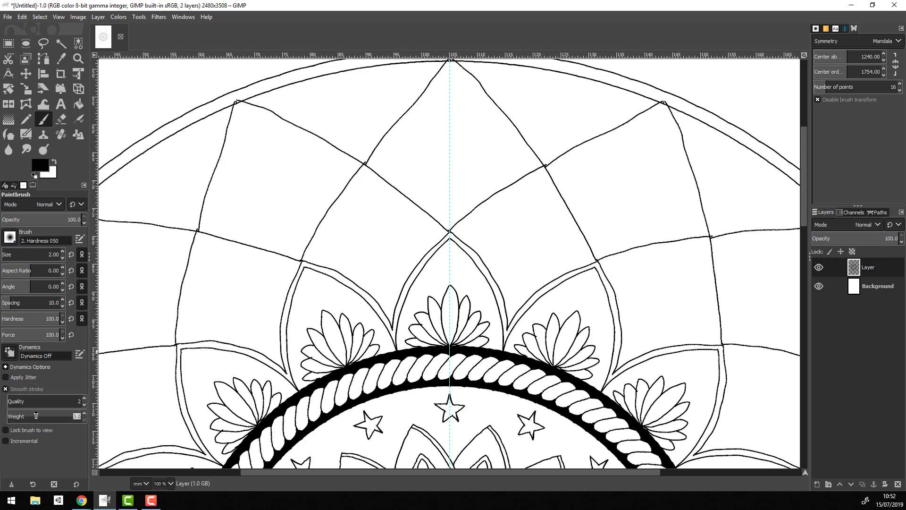
left_click_drag(513, 318, 505, 316)
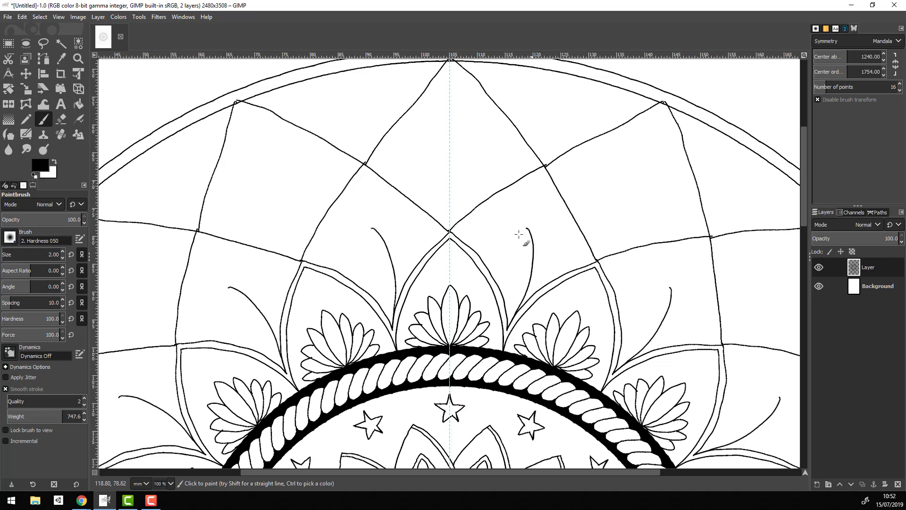
key("ctrl+z")
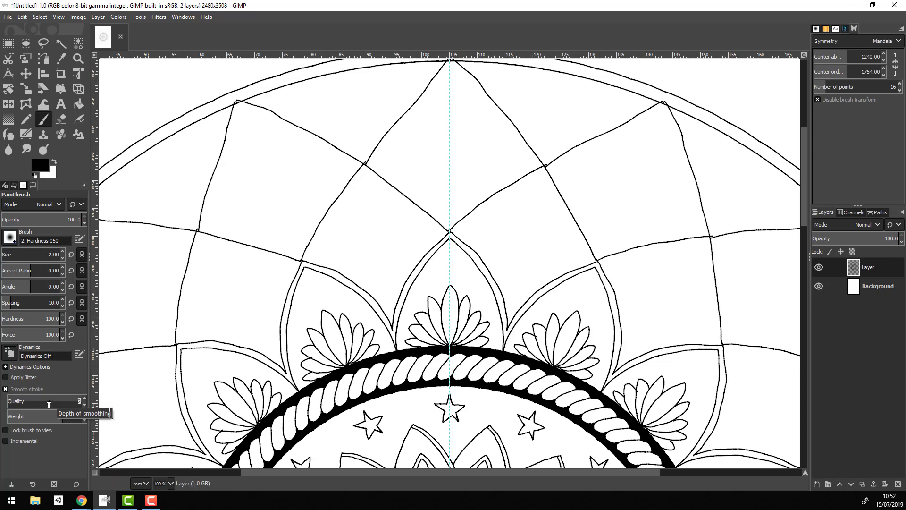
Step: With smoothing quality at 59, draw mirrored leaf outlines and veins, then undo them
left_click(50, 401)
left_click_drag(508, 327, 506, 319)
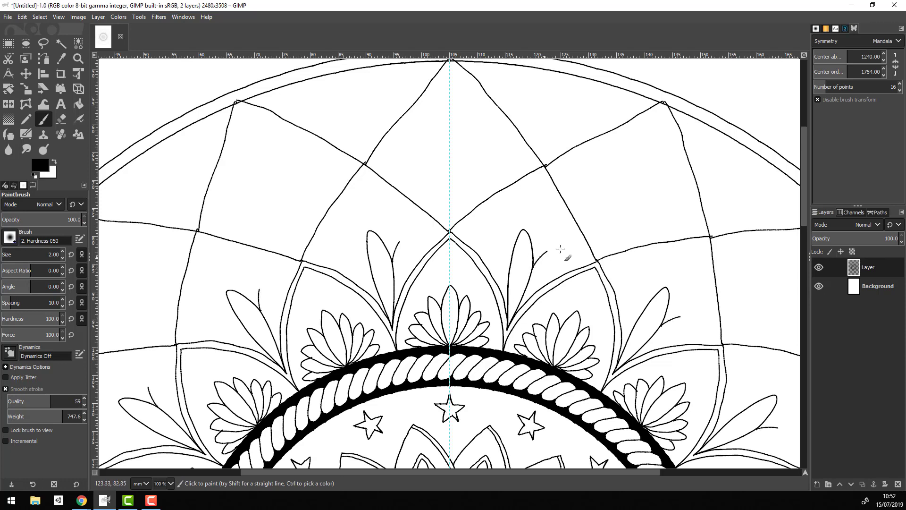
mouse_move(518, 275)
left_mouse_down()
mouse_move(487, 250)
mouse_move(494, 278)
left_mouse_up()
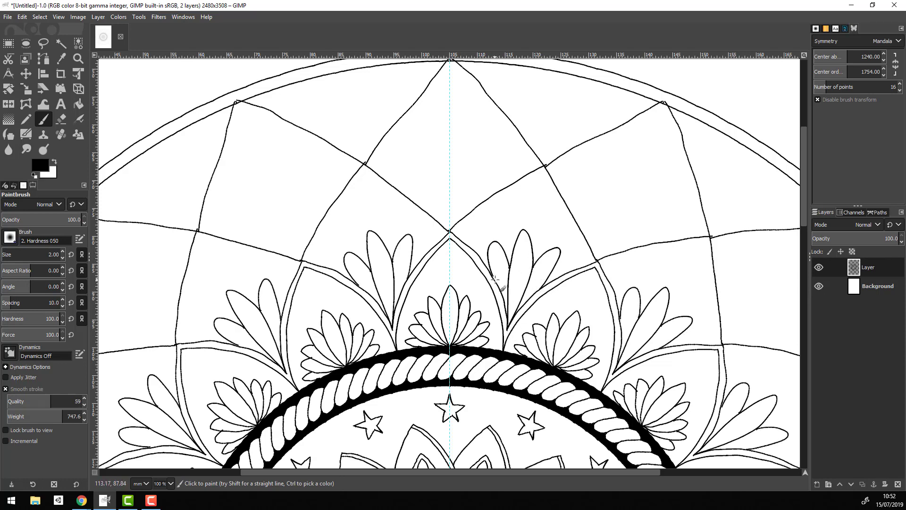
left_click_drag(523, 241, 522, 249)
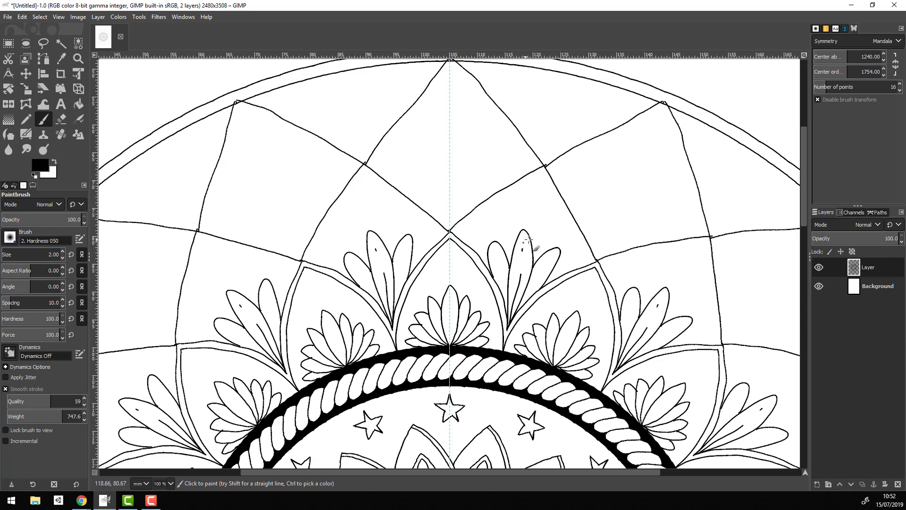
left_click_drag(517, 312, 499, 258)
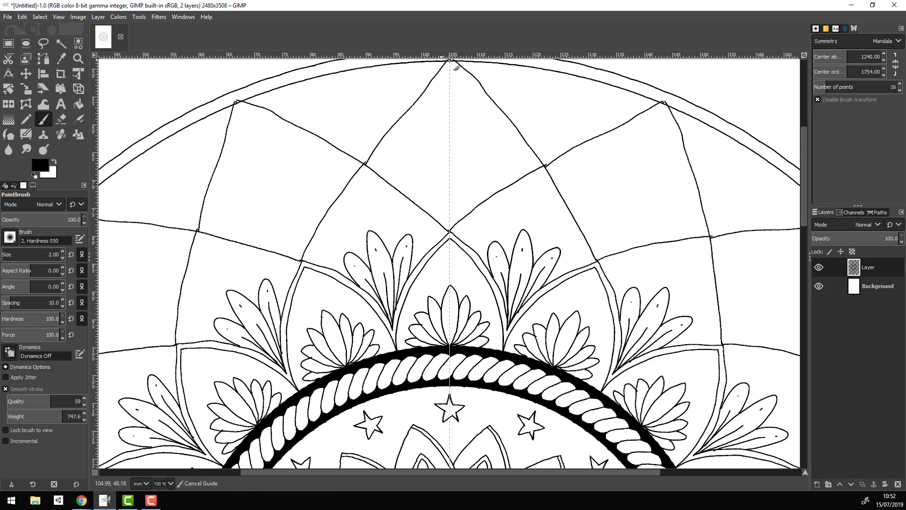
left_click_drag(451, 56, 449, 56)
scroll(473, 86, "up", 1)
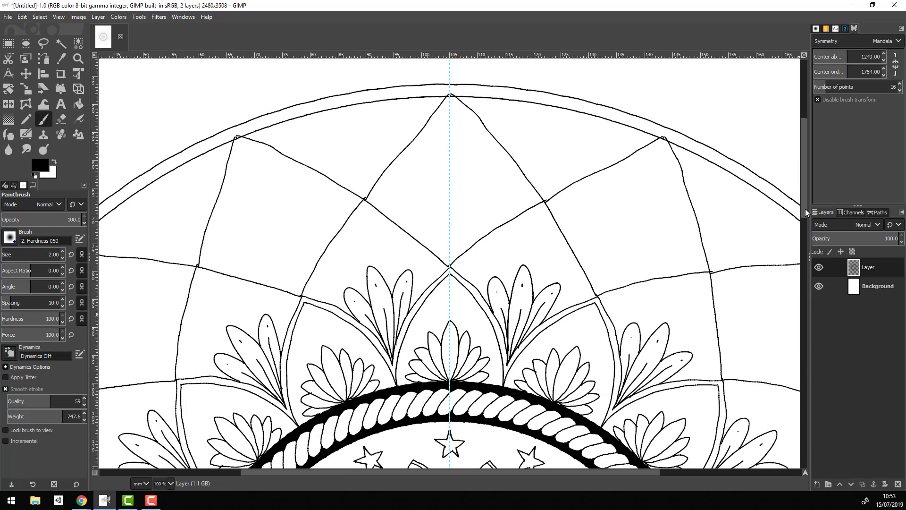
key("ctrl+z")
Step: Draw two lattice lines from the outer circle down to the petal tips
key("ctrl+z")
key("ctrl+z")
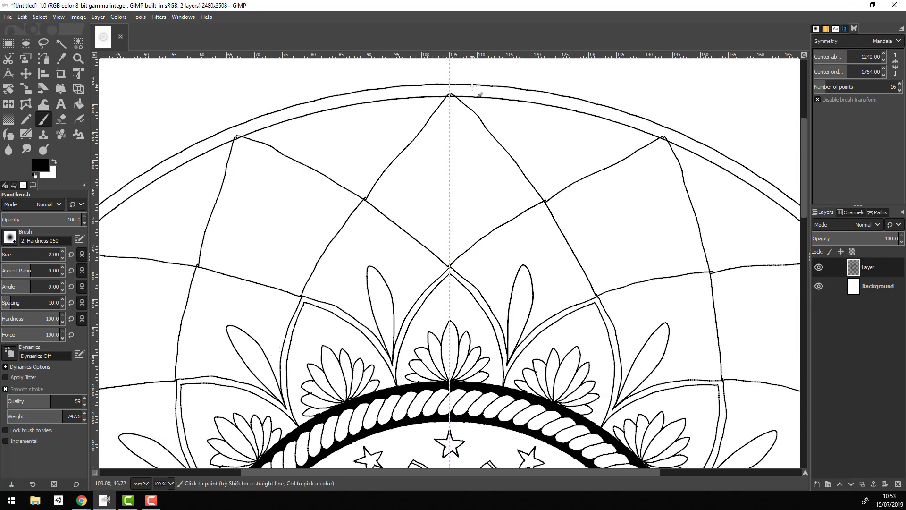
key("ctrl+z")
key("ctrl+z")
key("ctrl+z")
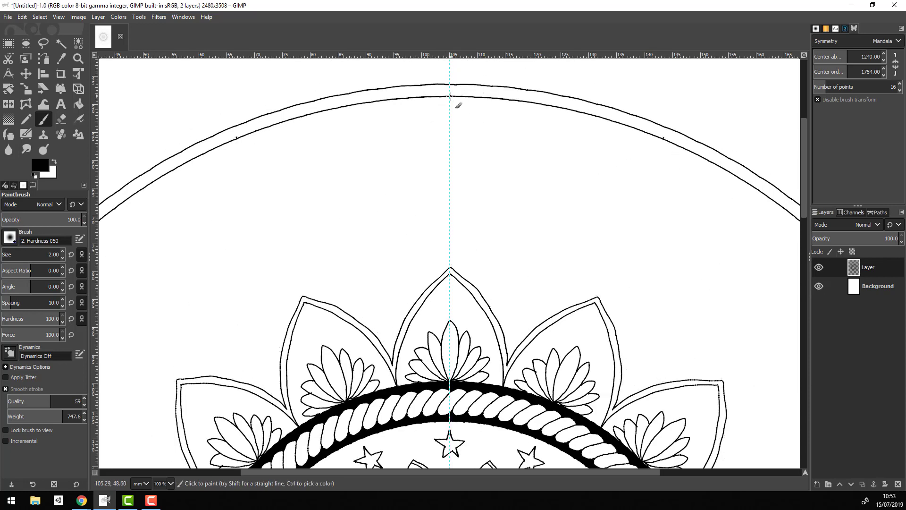
left_click_drag(451, 95, 598, 298)
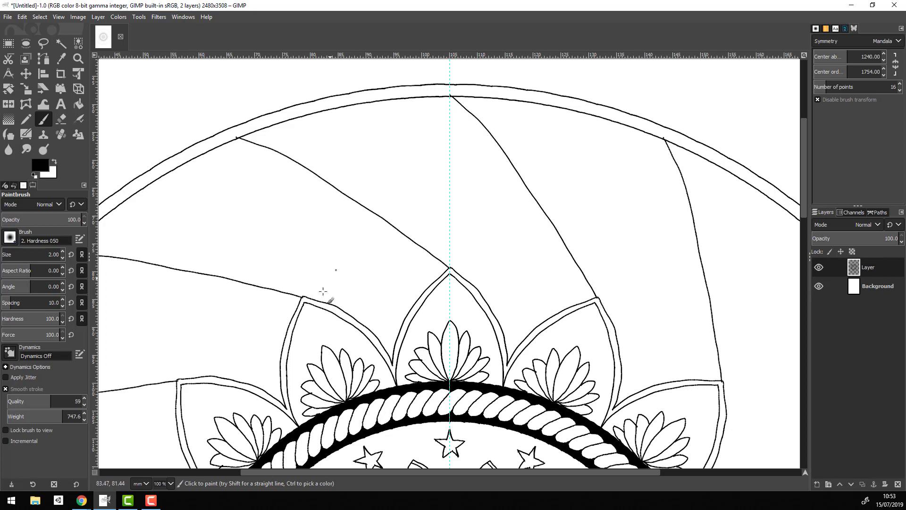
mouse_move(302, 297)
left_mouse_down()
mouse_move(324, 253)
mouse_move(450, 97)
left_mouse_up()
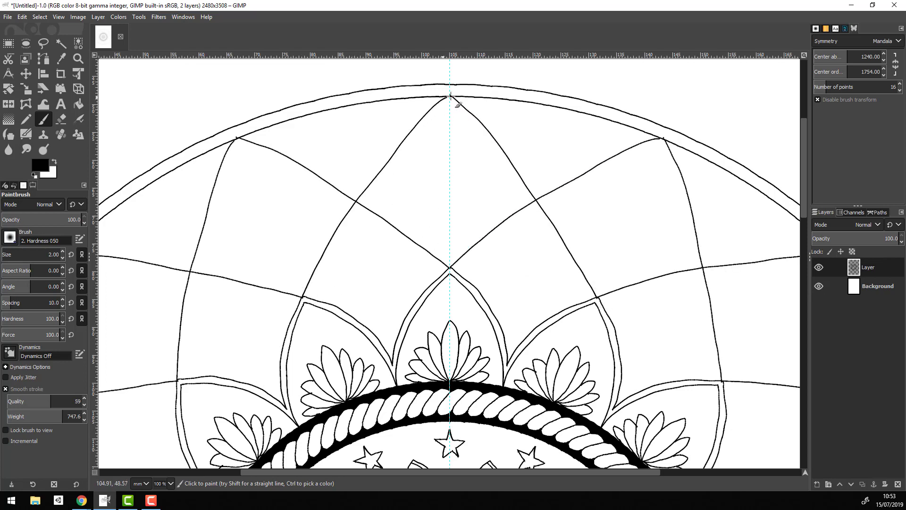
Step: Switch to the Eraser and inspect the lattice at 200% zoom, then return to 100%
left_click(67, 122)
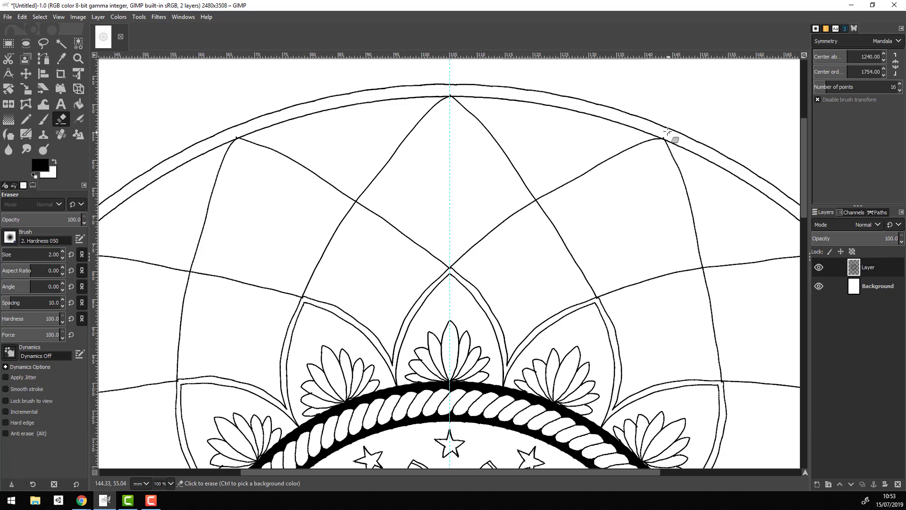
left_click(170, 483)
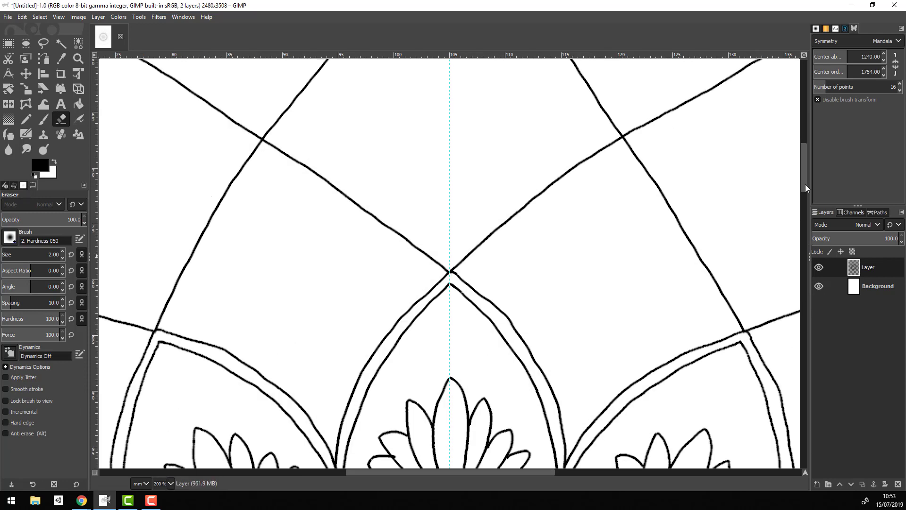
left_click_drag(805, 185, 806, 151)
scroll(455, 200, "down", 5)
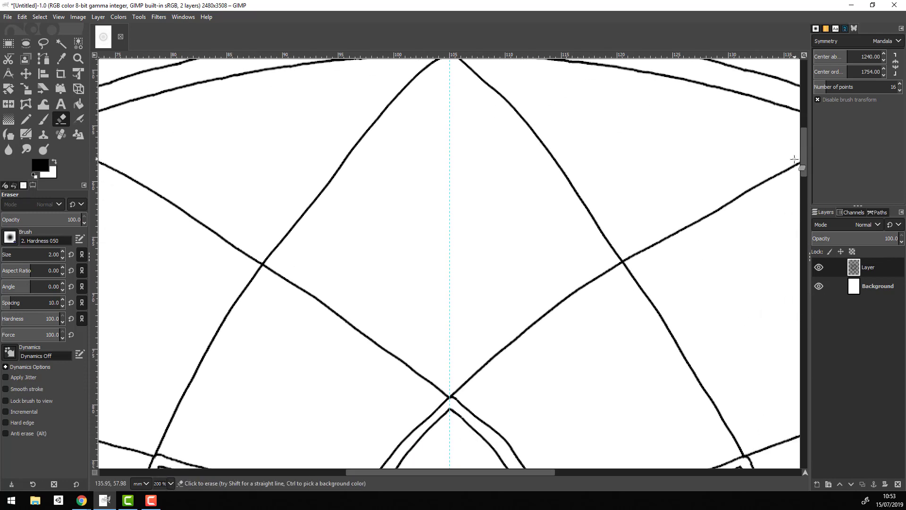
left_click(171, 484)
left_click(165, 439)
Step: Paint leaf fronds beside the lotus petal, removing a stray stroke, and add a vein and dots
left_click(44, 119)
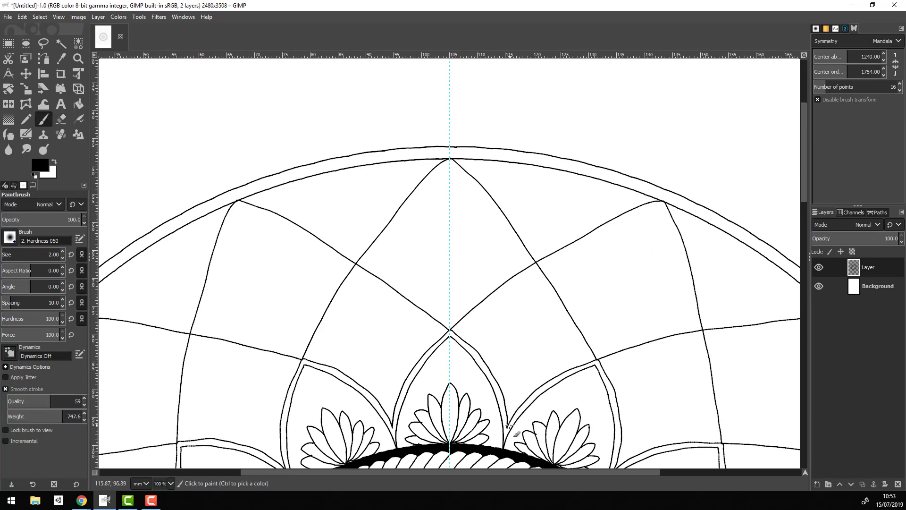
left_click_drag(513, 415, 508, 423)
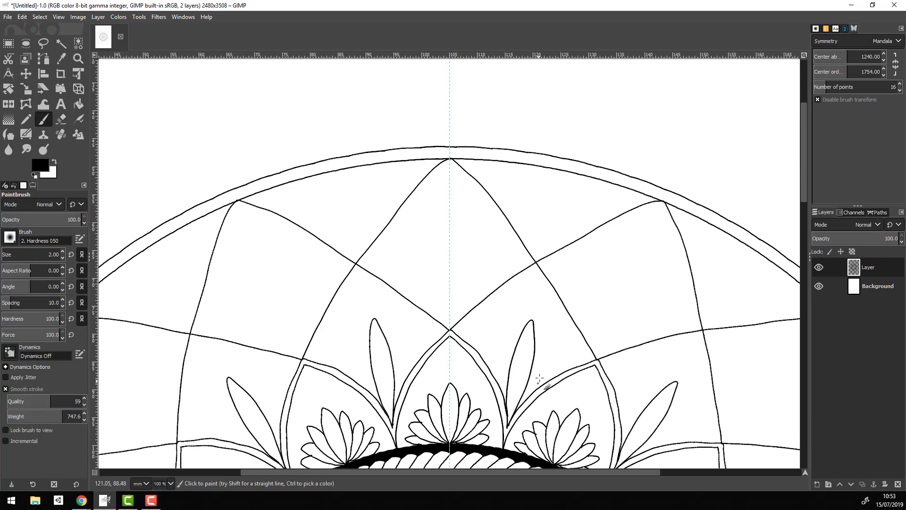
mouse_move(537, 352)
left_mouse_down()
mouse_move(508, 373)
mouse_move(487, 340)
mouse_move(493, 370)
left_mouse_up()
key("ctrl+z")
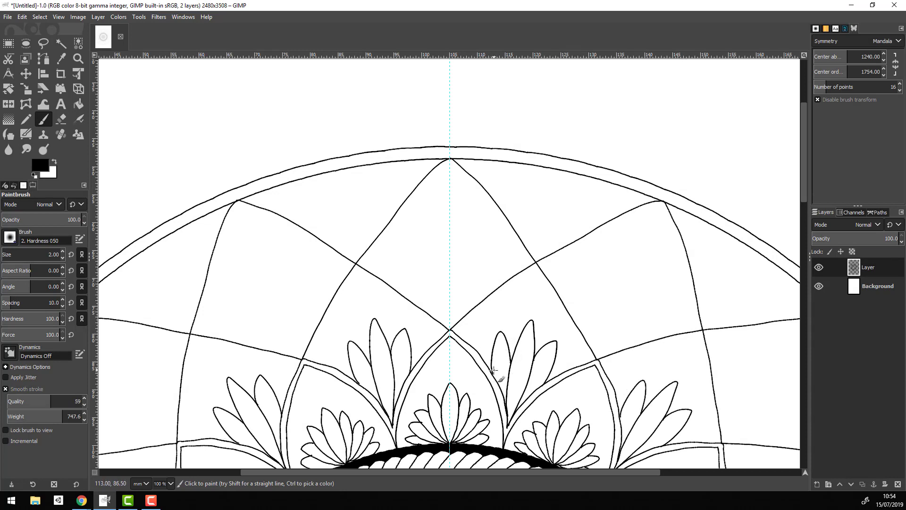
left_click_drag(508, 426, 524, 349)
left_click(546, 358)
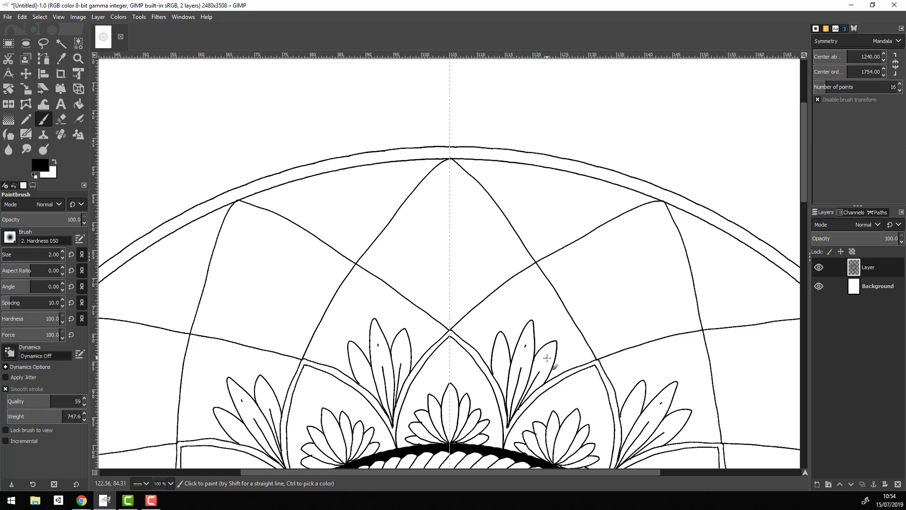
left_click(500, 350)
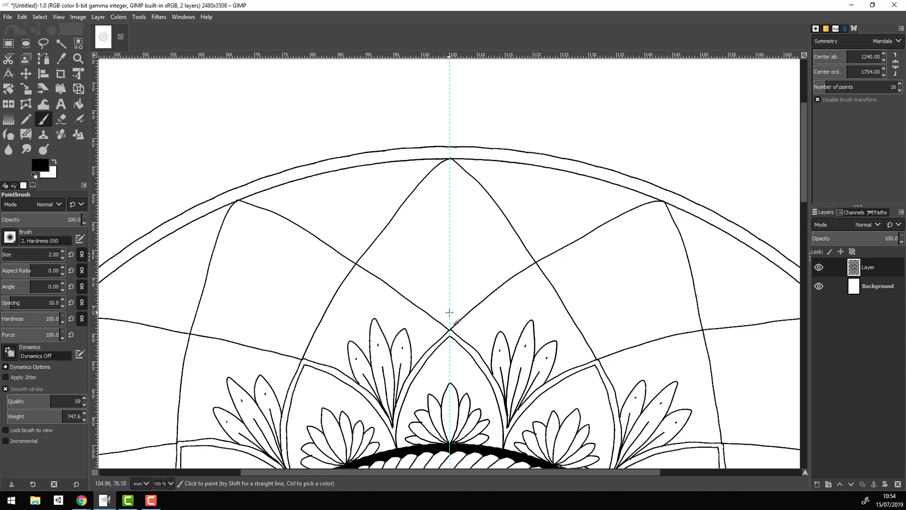
Step: Draw a mirrored leaf outline inside the upper lattice arch
mouse_move(448, 312)
left_mouse_down()
mouse_move(440, 179)
mouse_move(452, 174)
left_mouse_up()
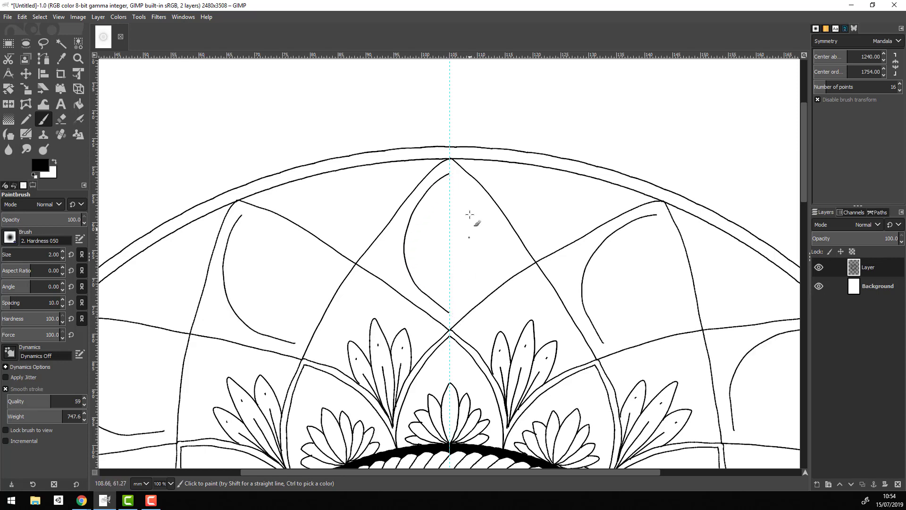
left_click_drag(452, 314, 469, 197)
key("ctrl+z")
left_click_drag(451, 313, 450, 174)
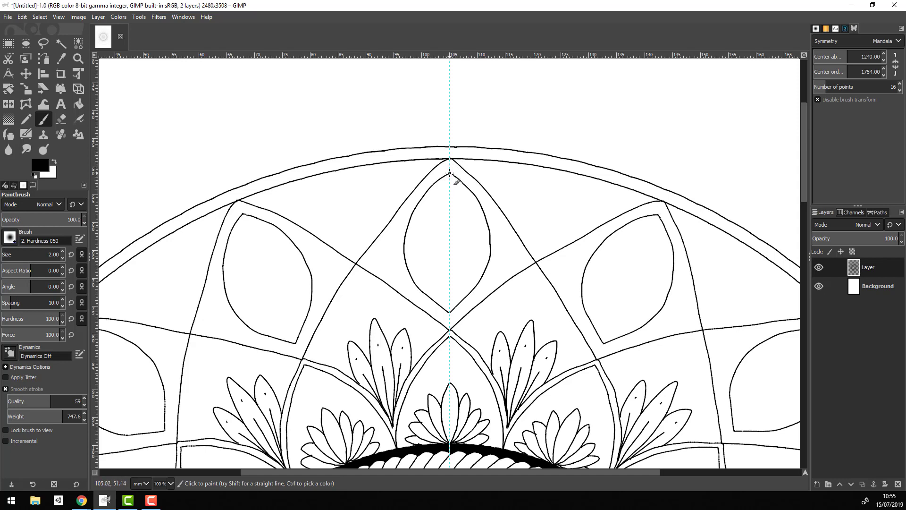
Step: At brush size 1, add a central midrib and three curved side veins on each side
key("bracketleft")
left_click_drag(450, 175, 451, 309)
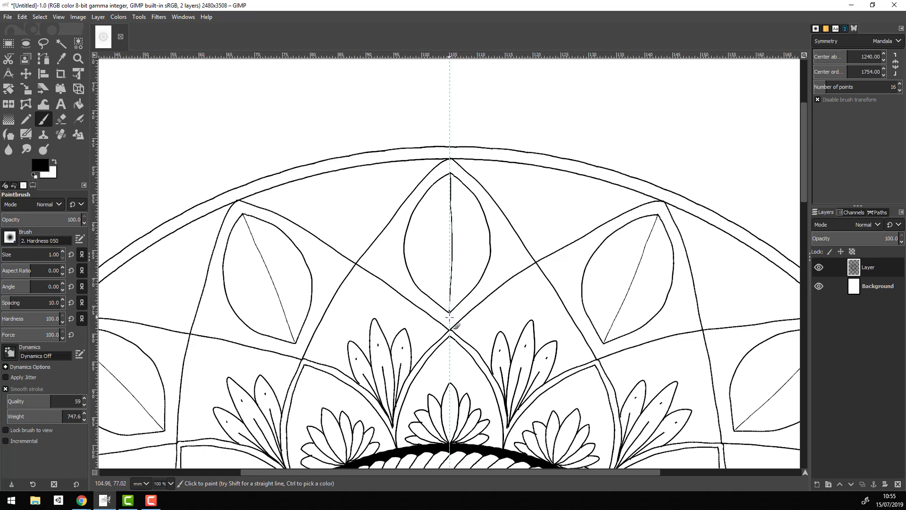
left_click_drag(452, 213, 471, 192)
left_click_drag(453, 245, 477, 216)
left_click_drag(454, 288, 489, 246)
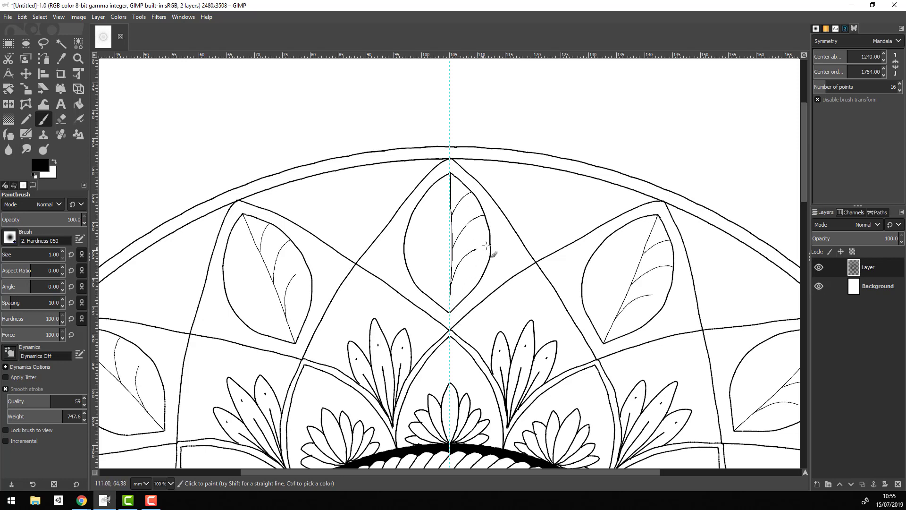
left_click_drag(451, 215, 426, 190)
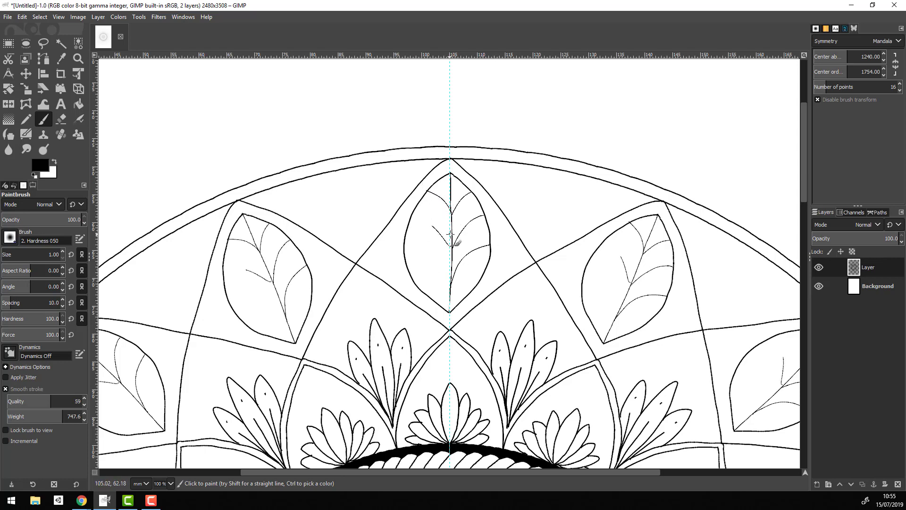
left_click_drag(448, 243, 407, 212)
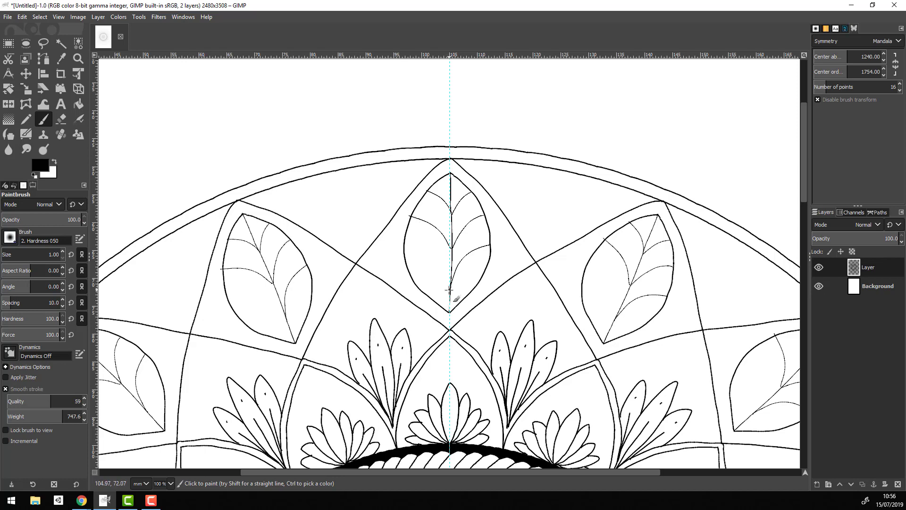
left_click_drag(450, 287, 401, 249)
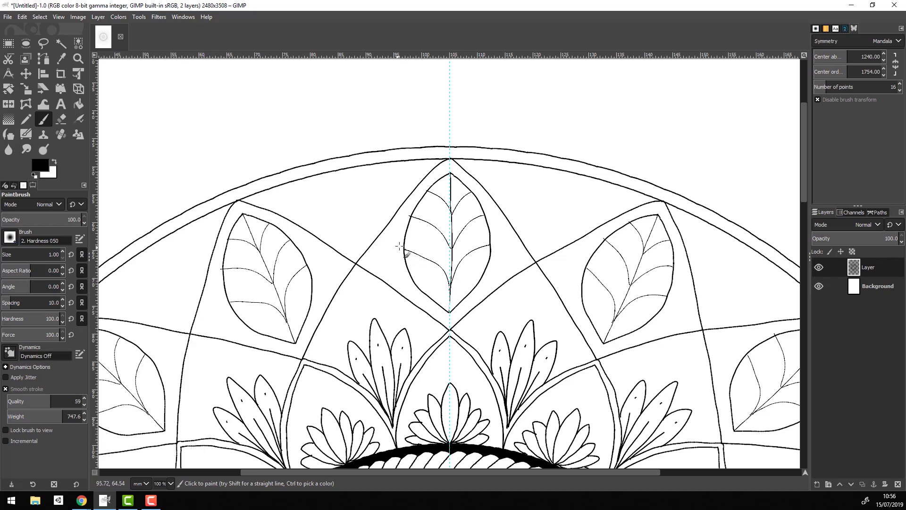
key("shift+e")
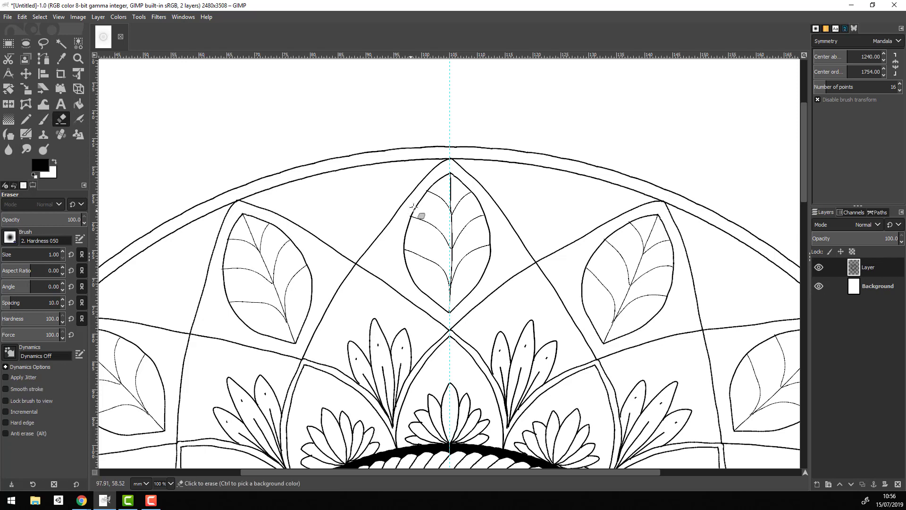
Step: Erase the stray mark beside the top leaf and zoom out to 50% for the full mandala
left_click(408, 209)
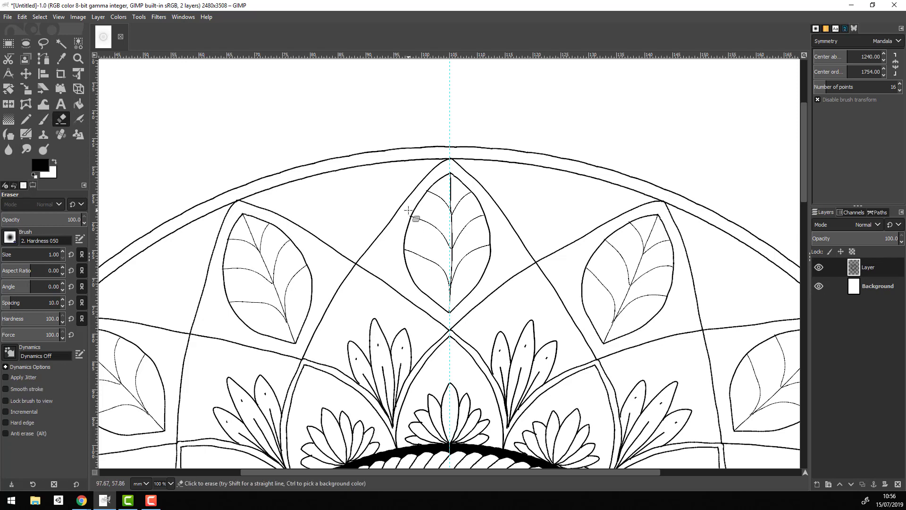
left_click(171, 482)
left_click(163, 445)
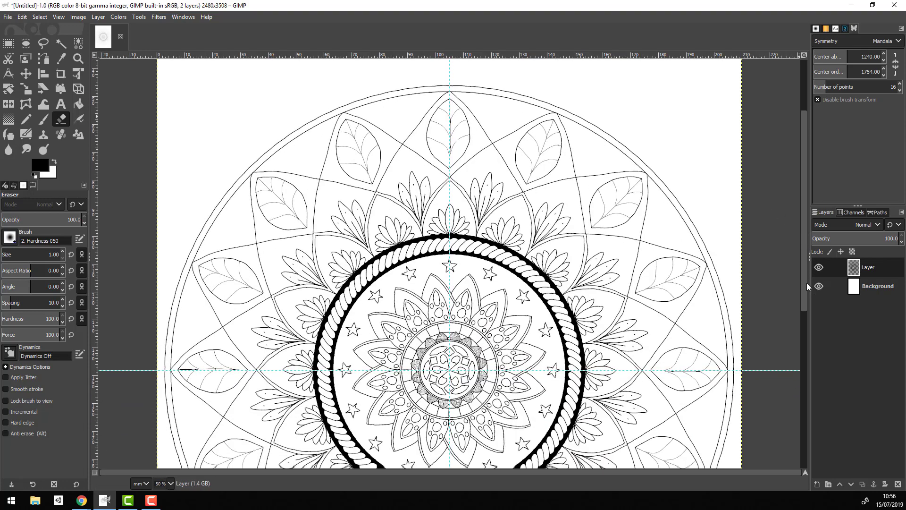
mouse_move(806, 283)
left_mouse_down()
mouse_move(808, 361)
mouse_move(813, 309)
left_mouse_up()
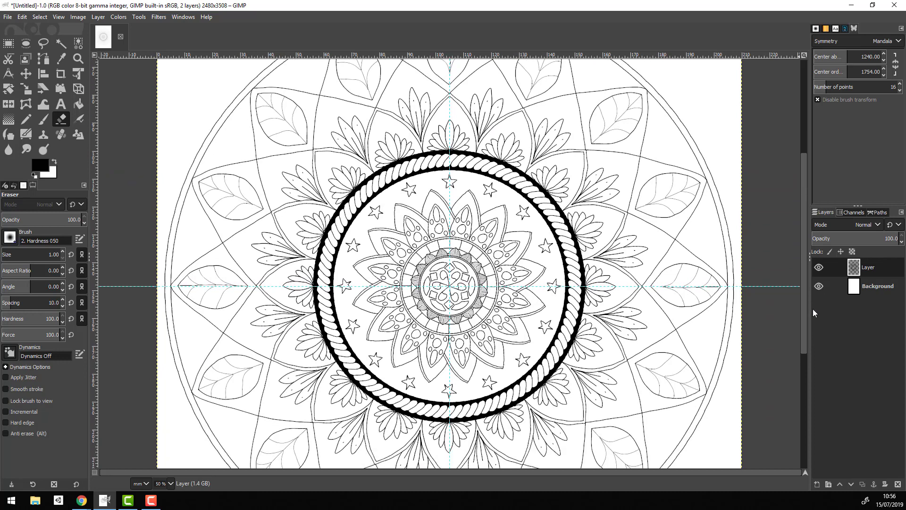